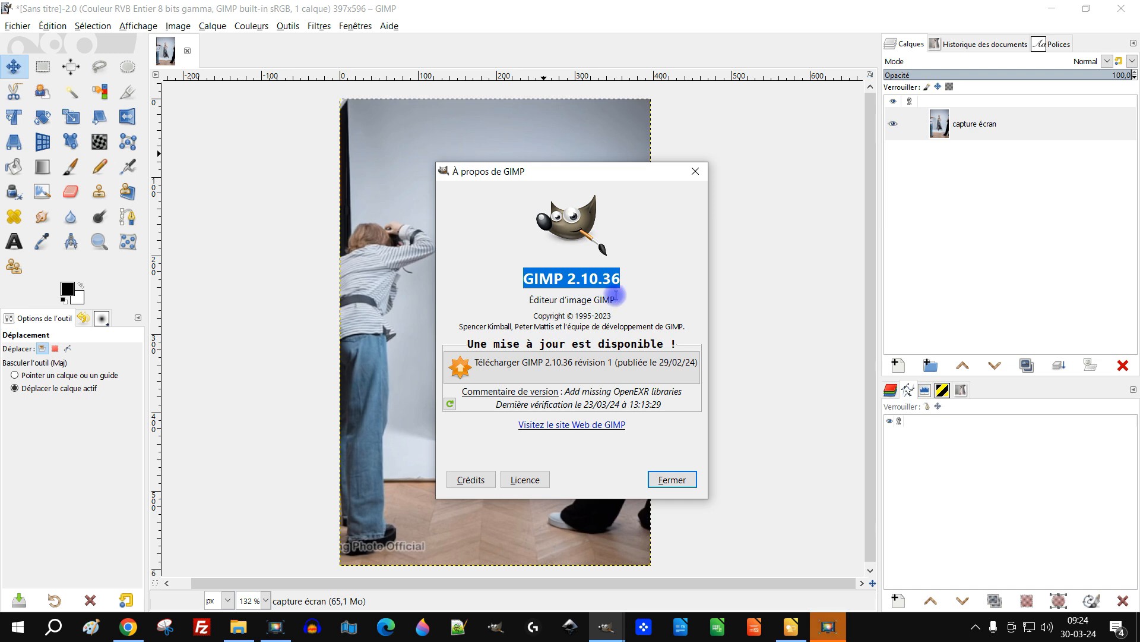
# Step: Close the About window, review the background-extension reel linked in the Facebook group post in Chrome, and return to GIMP
pyautogui.click(695, 171)
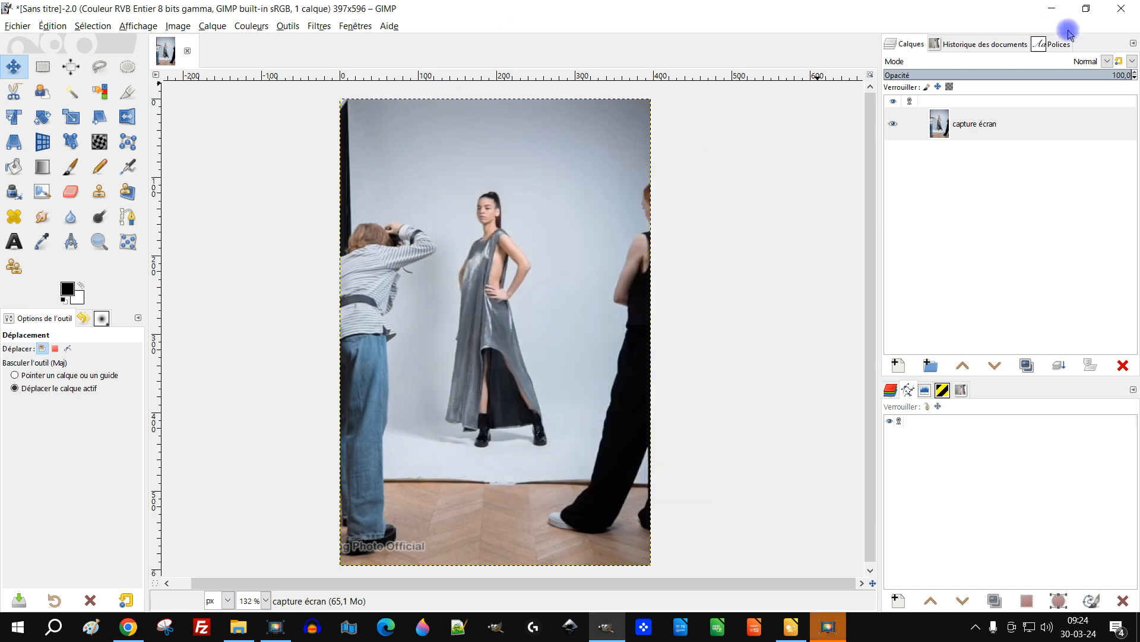
pyautogui.click(134, 631)
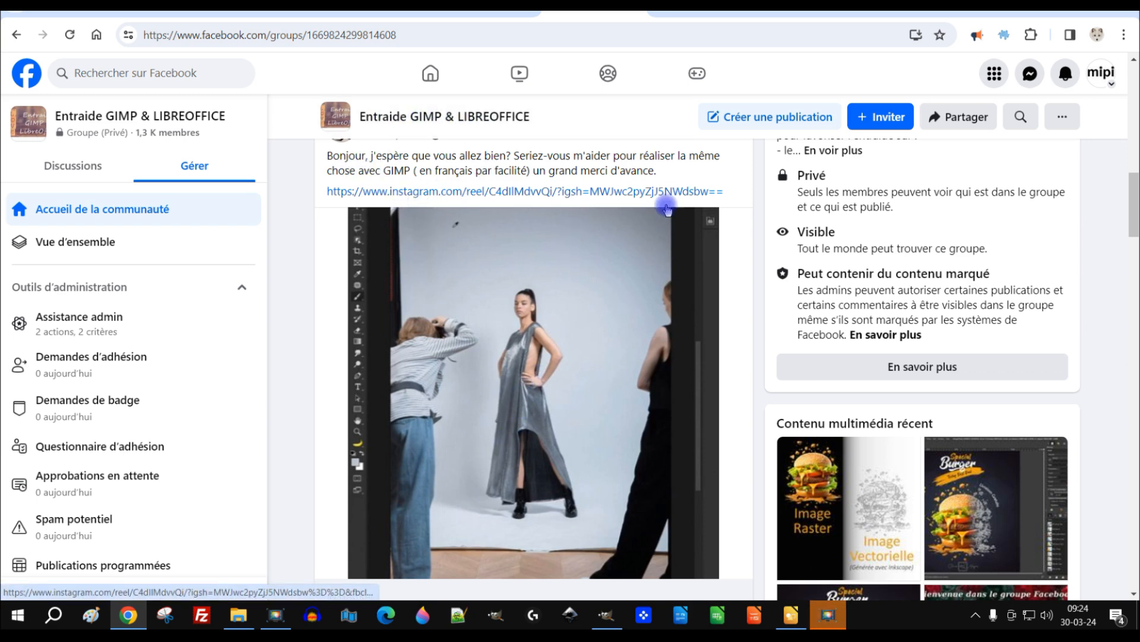
pyautogui.click(707, 6)
pyautogui.click(432, 279)
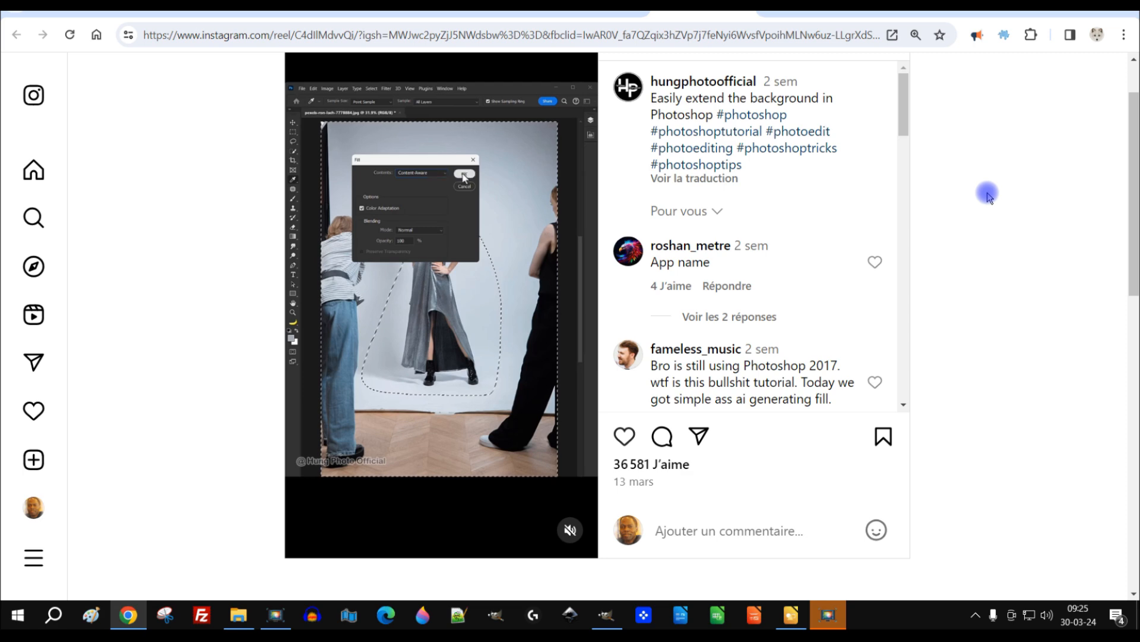
pyautogui.click(542, 286)
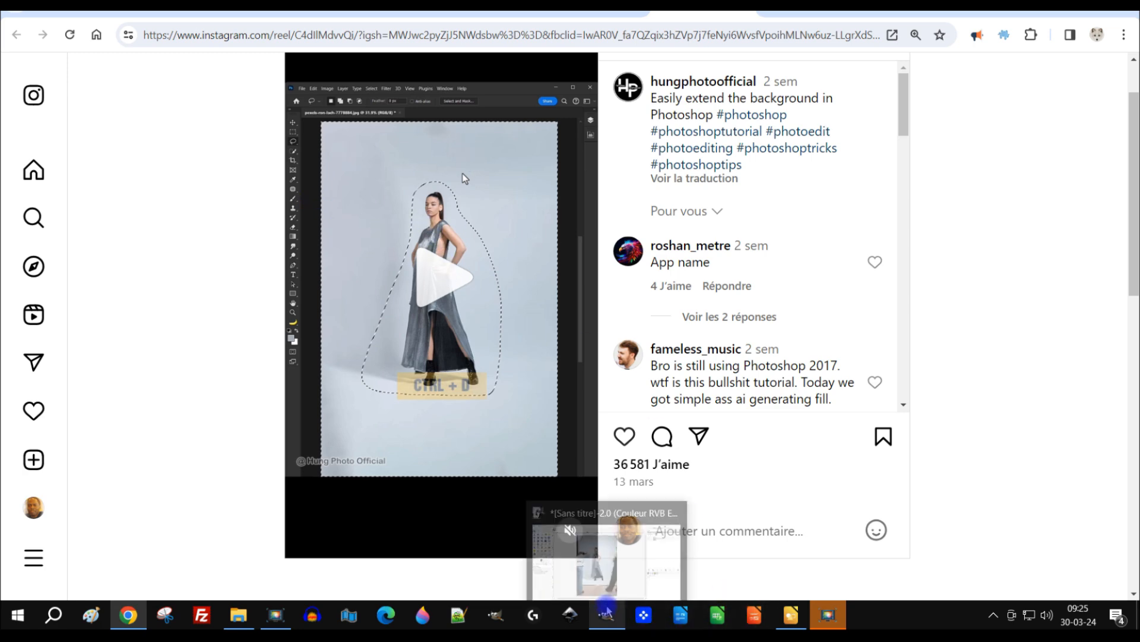
pyautogui.click(606, 614)
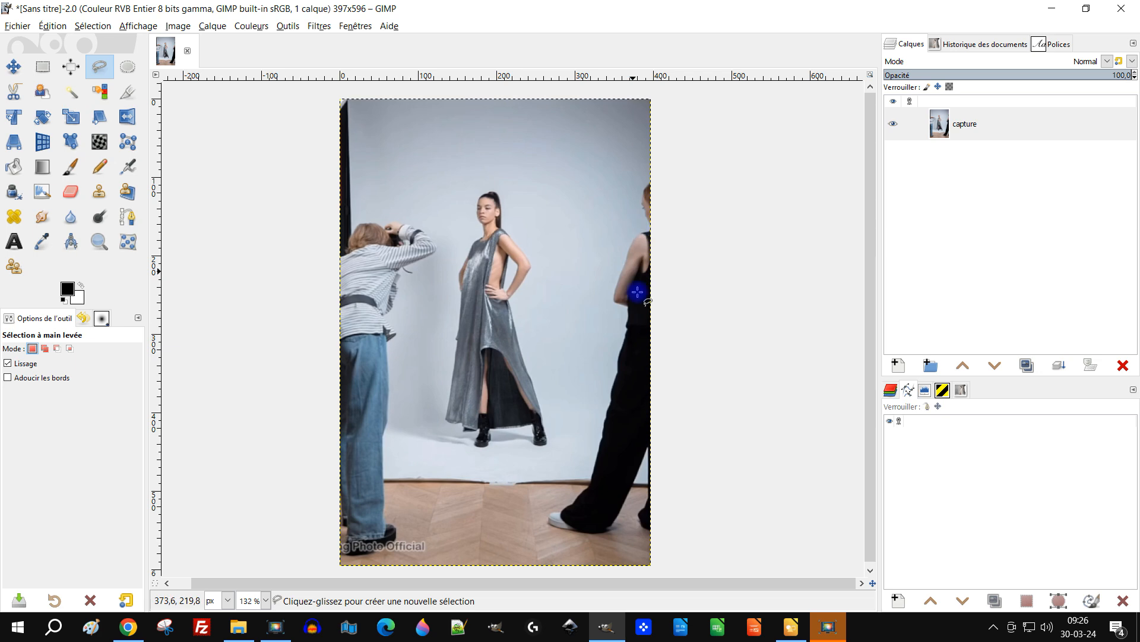
# Step: Apply the G'MIC-Qt Seamcarve filter to the capture layer with width 173%, height 143.6%, maximum seams 7.8% and output to a new image
pyautogui.click(966, 131)
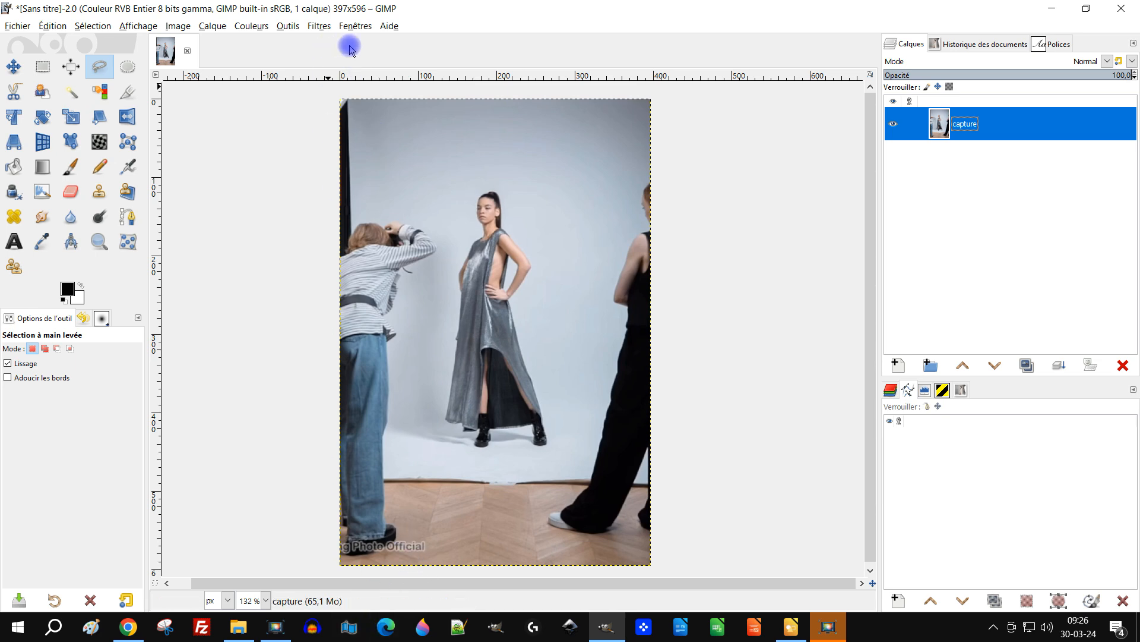
pyautogui.click(318, 27)
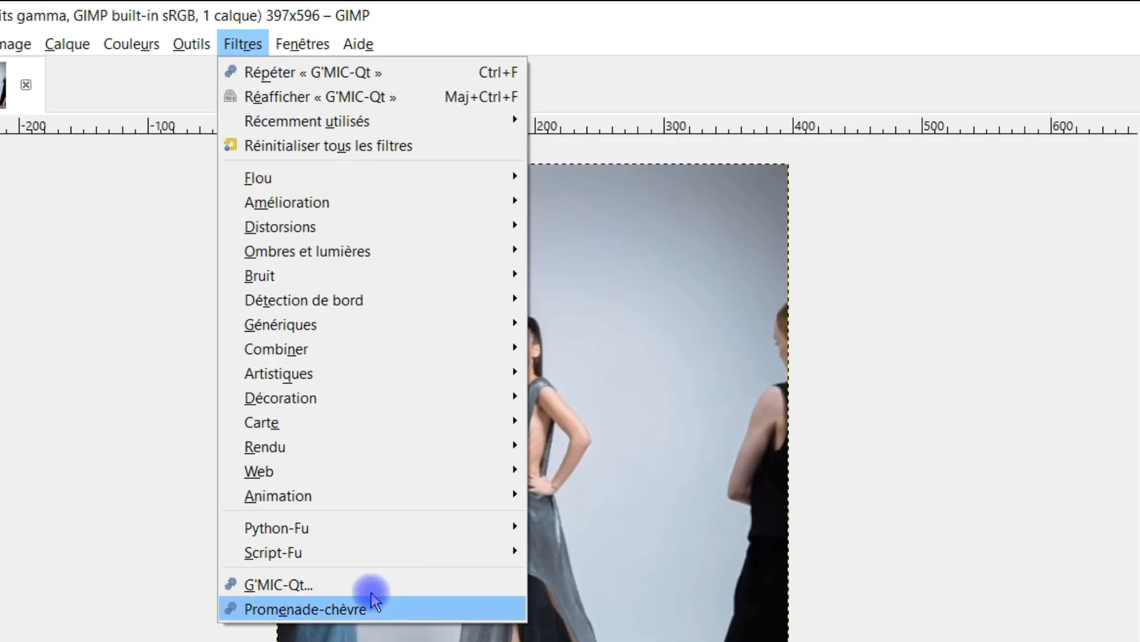
pyautogui.click(271, 585)
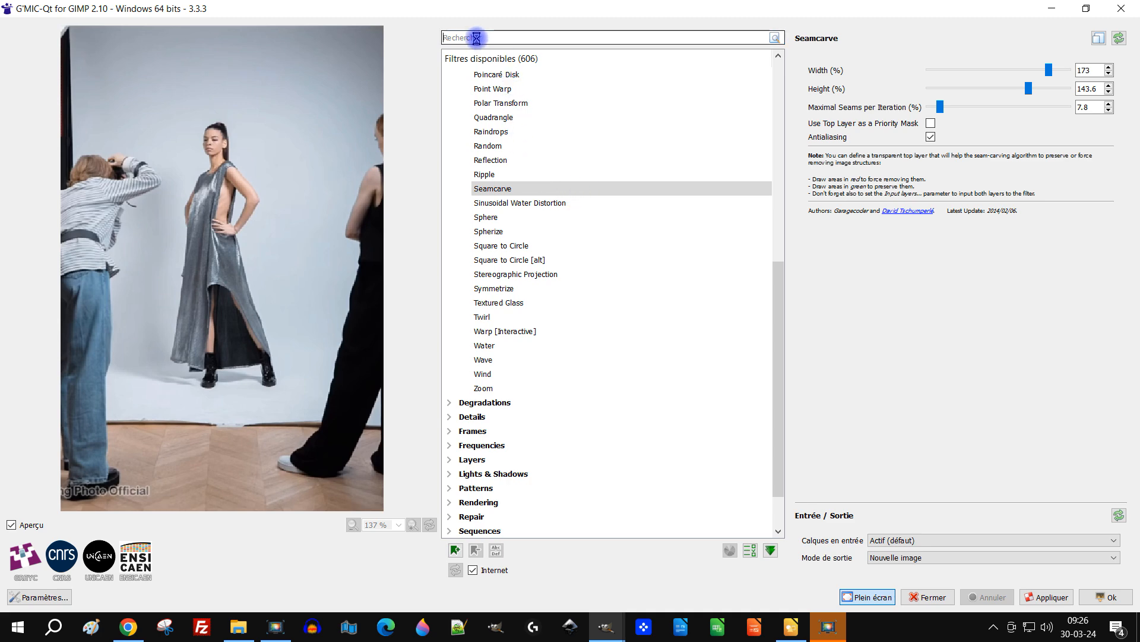
pyautogui.scroll(9, 522, 202)
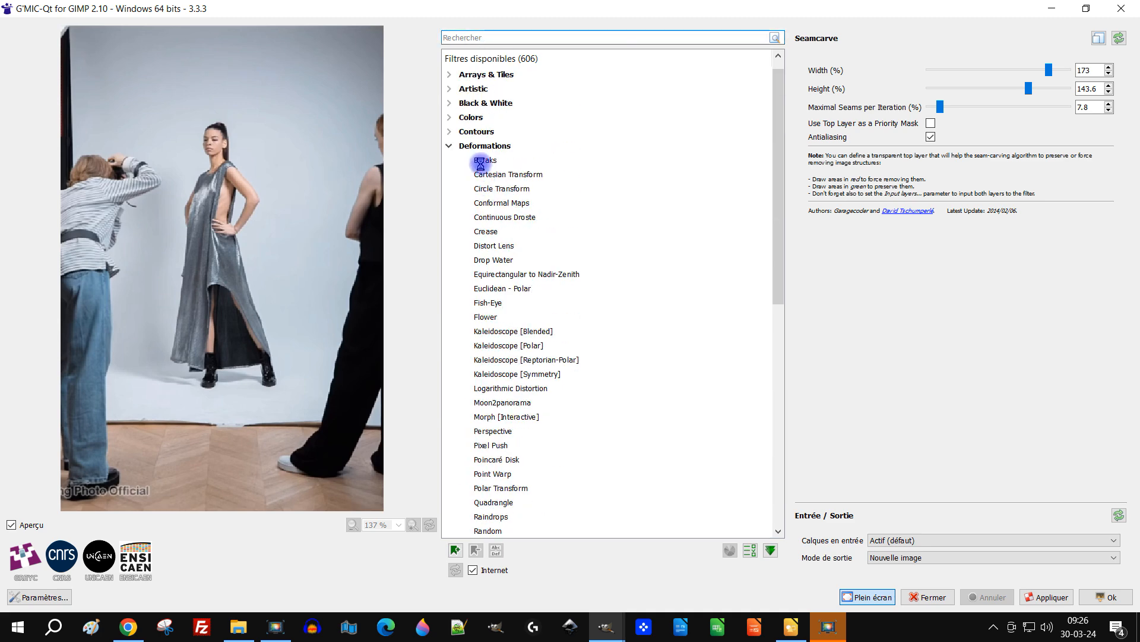
pyautogui.scroll(1, 482, 169)
pyautogui.scroll(-8, 509, 168)
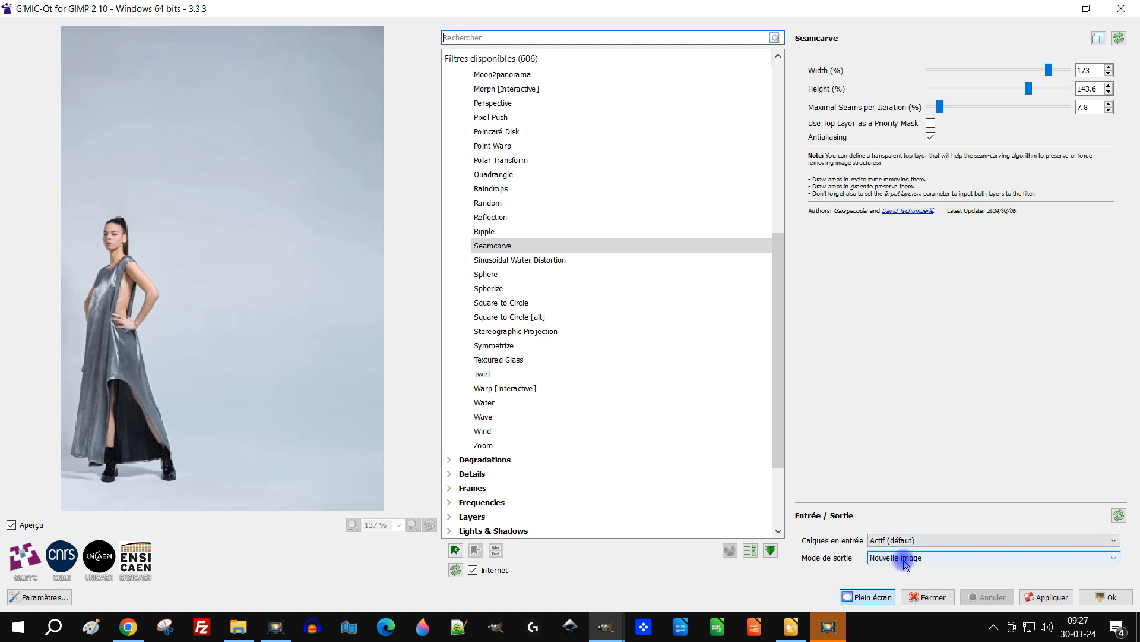
pyautogui.click(1109, 597)
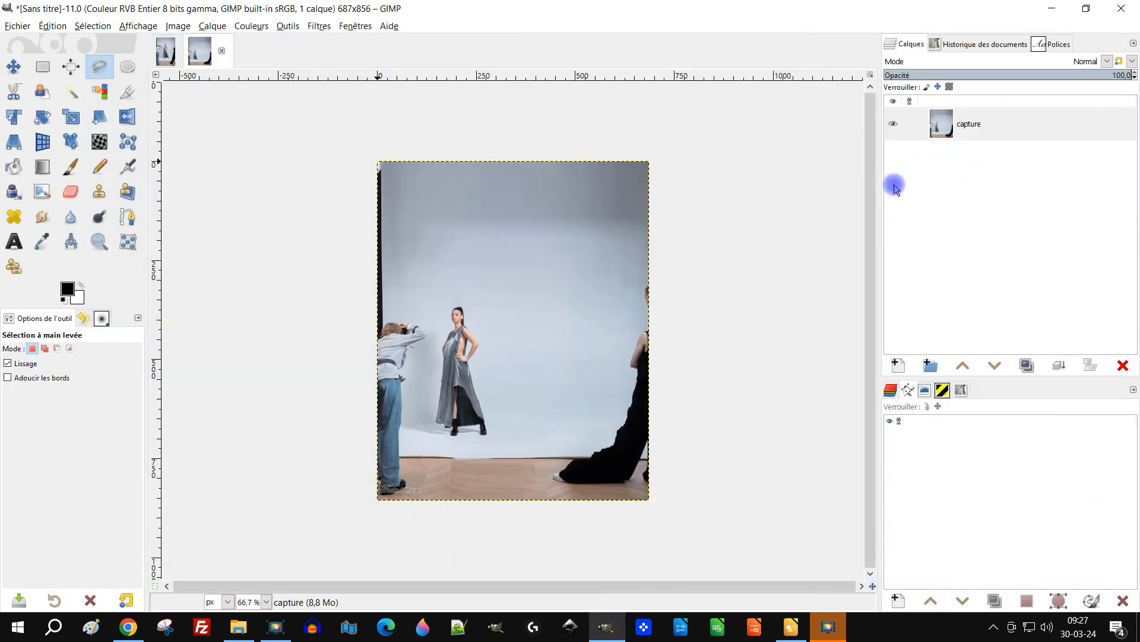
# Step: Crop the extended image around the model and the empty wall to 508 × 489 px at position 84, 223
pyautogui.press('ctrl')
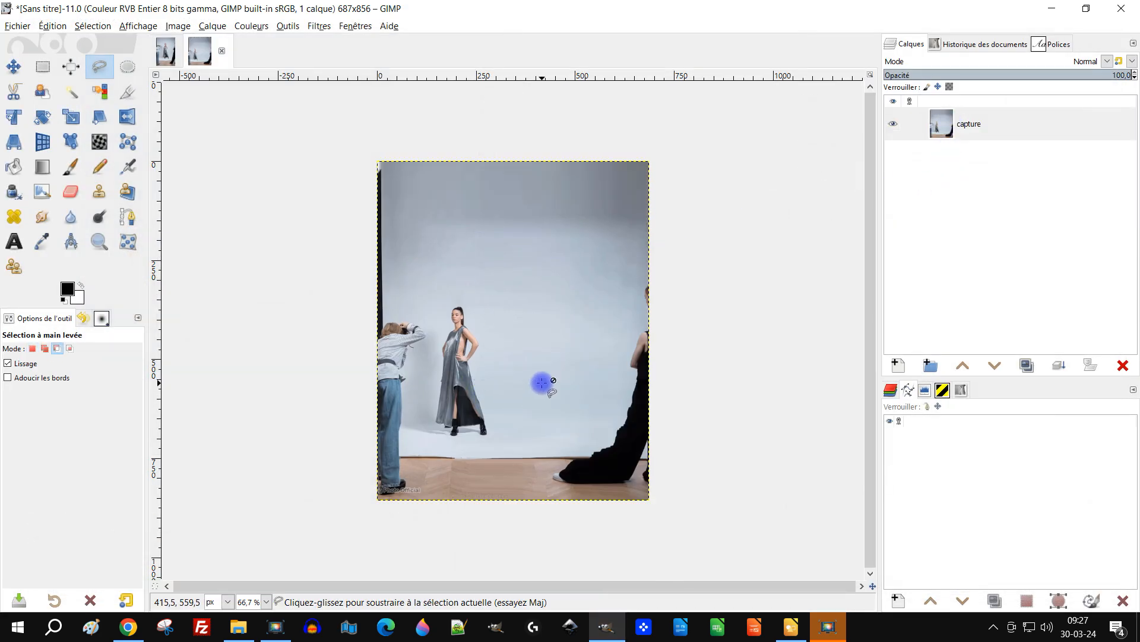
pyautogui.scroll(2, 542, 383)
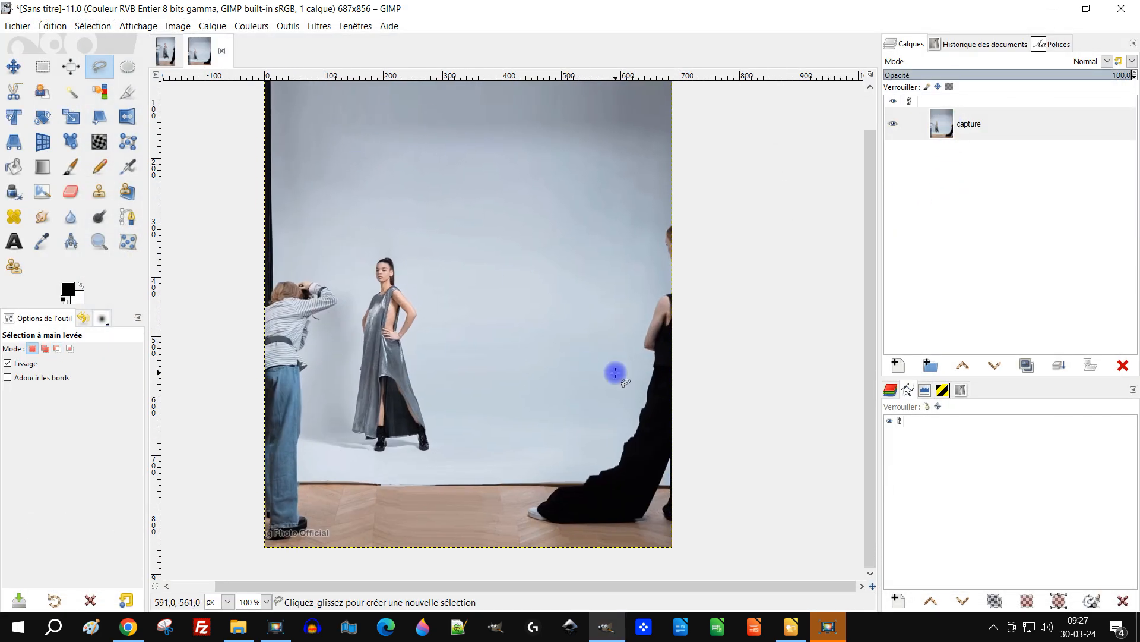
pyautogui.click(128, 92)
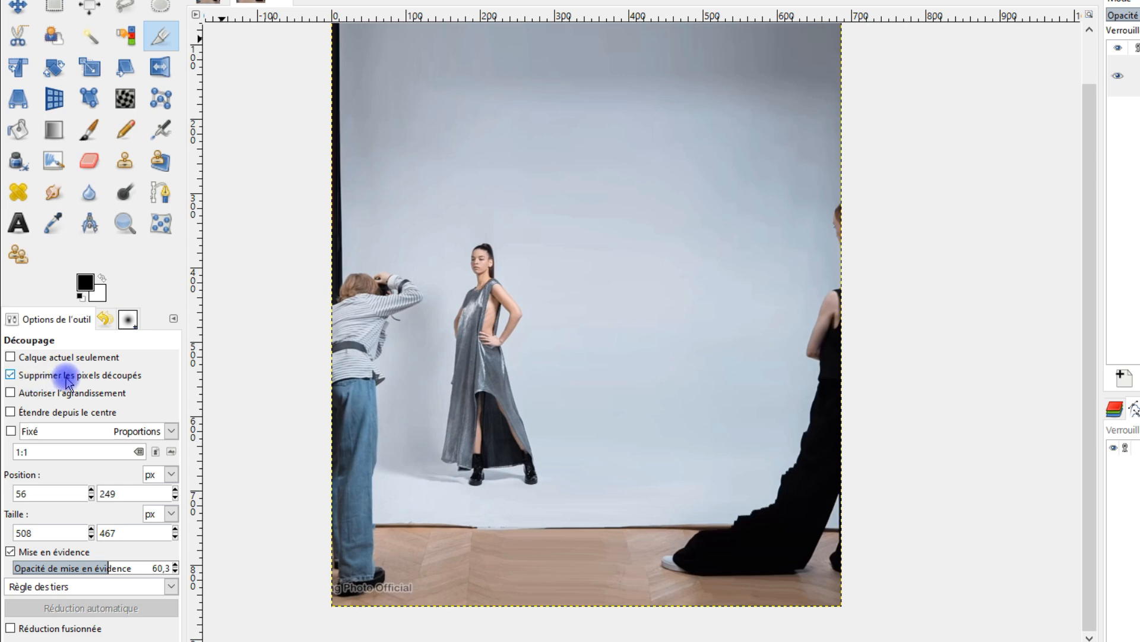
pyautogui.moveTo(415, 136); pyautogui.dragTo(641, 499)
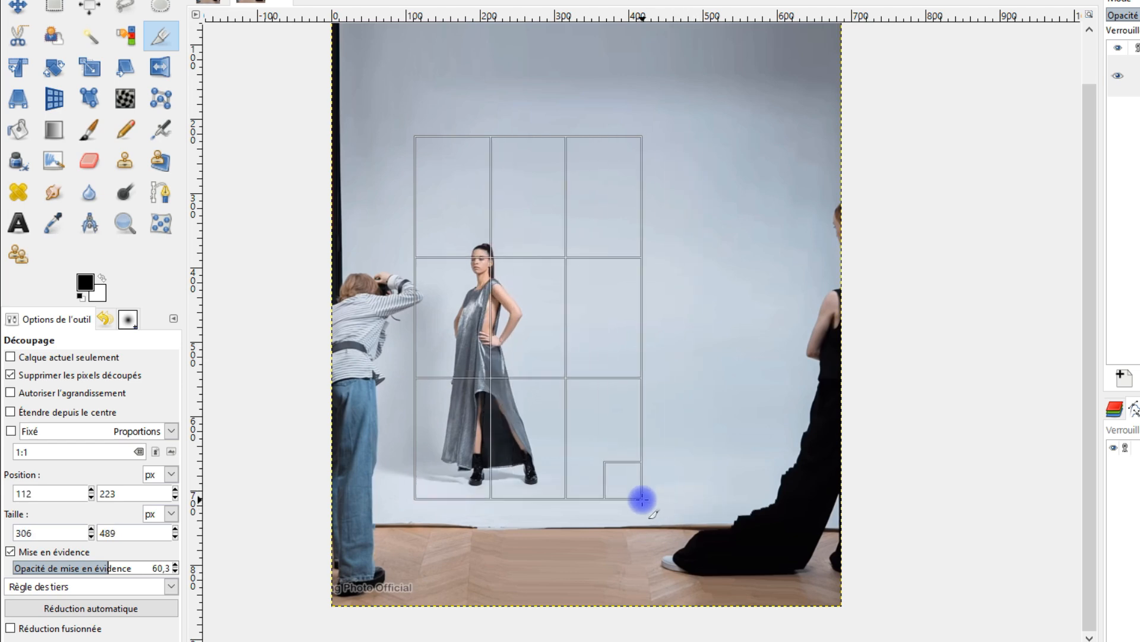
pyautogui.moveTo(642, 499); pyautogui.dragTo(770, 499)
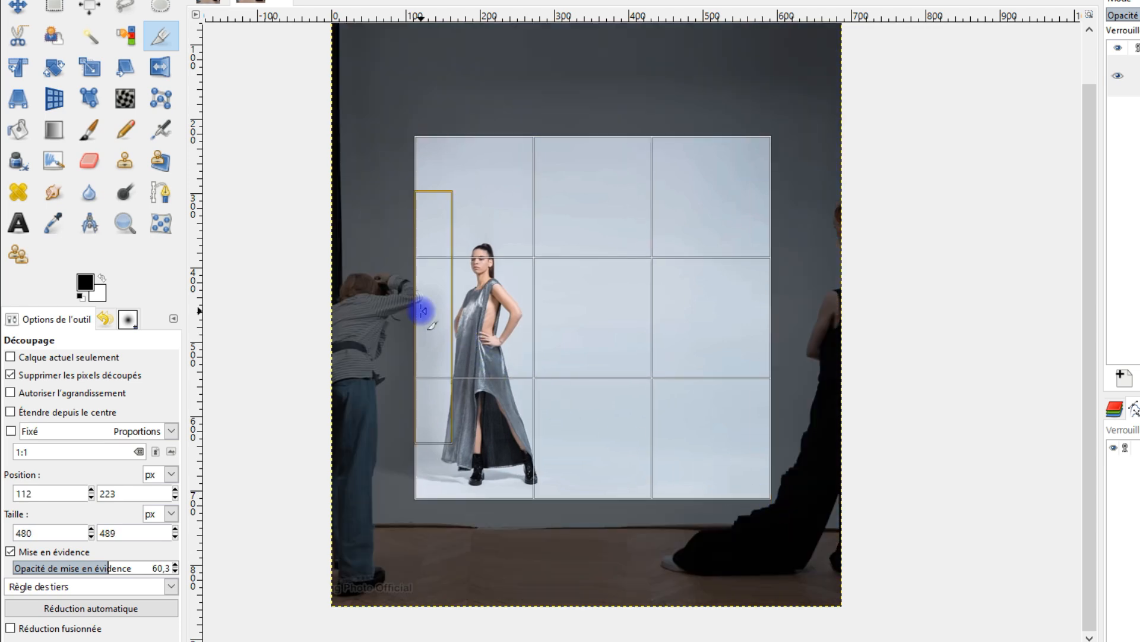
pyautogui.moveTo(422, 312)
pyautogui.mouseDown()
pyautogui.moveTo(409, 319)
pyautogui.moveTo(447, 322)
pyautogui.moveTo(406, 317)
pyautogui.mouseUp()
pyautogui.click(517, 297)
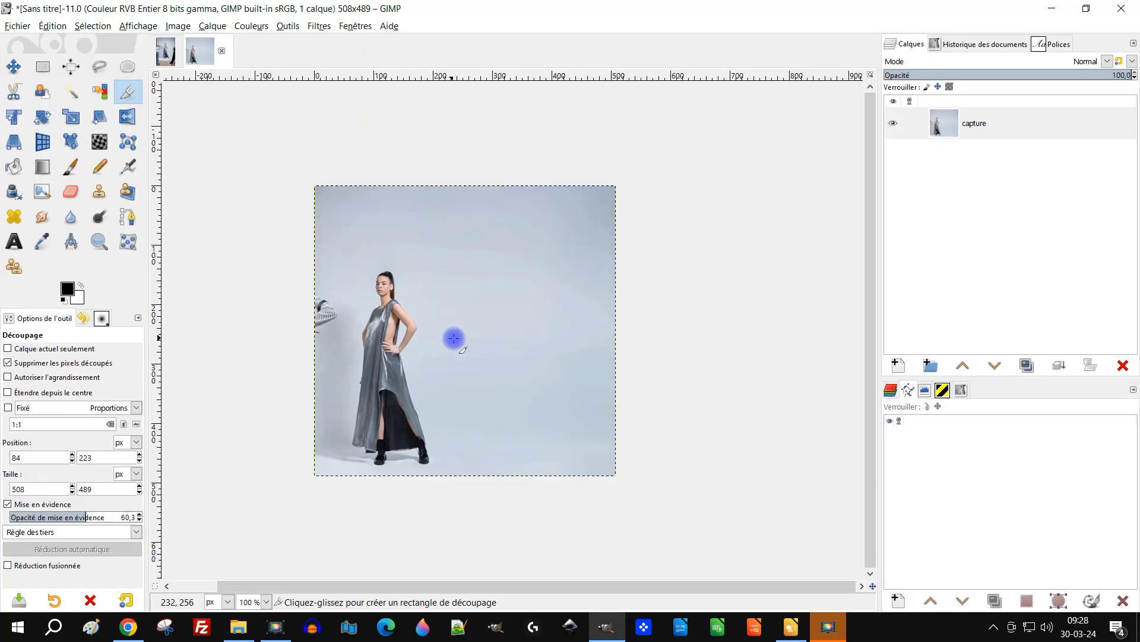
# Step: Clone clean wall over the photographer's arm at the image's left edge using the Hardness 050 brush at size 122
pyautogui.scroll(1, 428, 334)
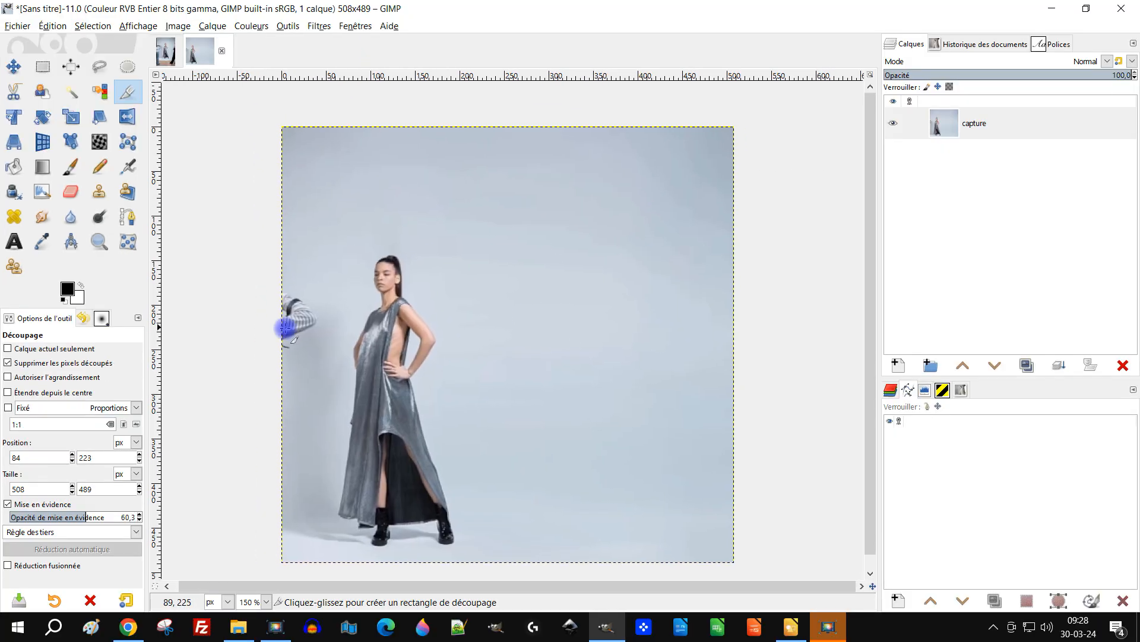
pyautogui.click(99, 190)
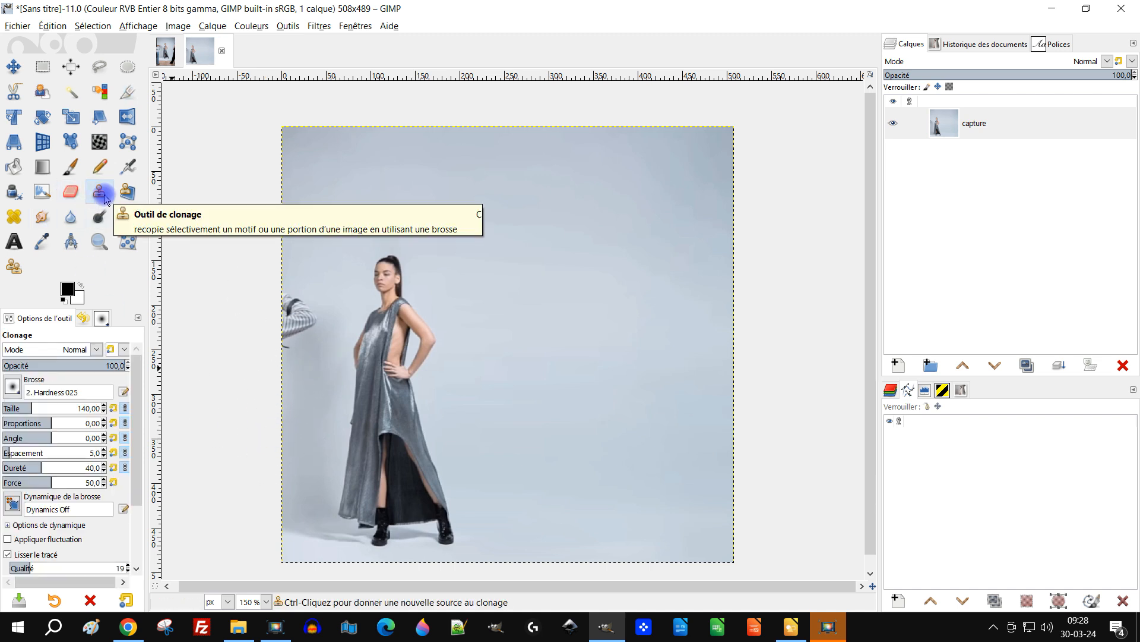
pyautogui.click(9, 389)
pyautogui.click(37, 433)
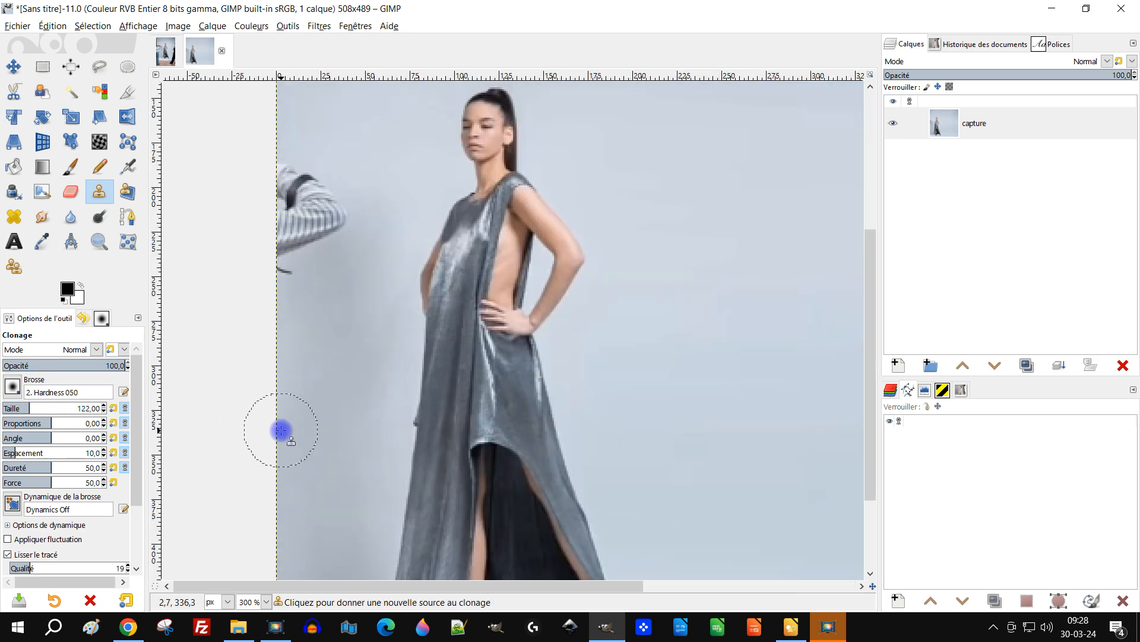
pyautogui.keyDown('ctrl'); pyautogui.scroll(-1, 281, 429); pyautogui.keyUp('ctrl')
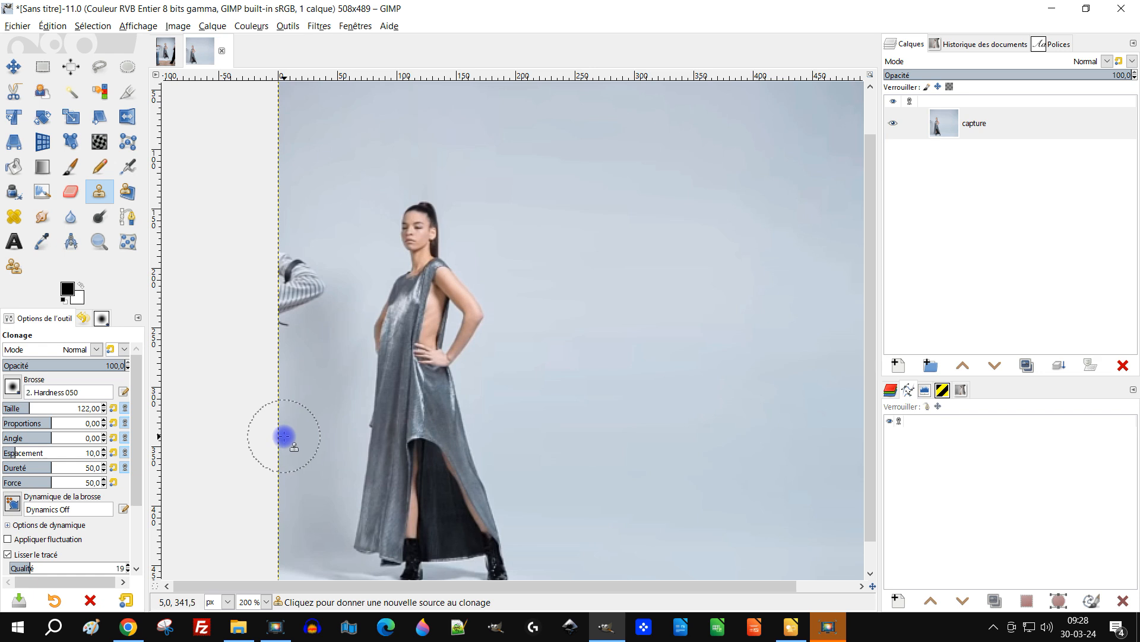
pyautogui.press('ctrl')
pyautogui.keyDown('ctrl'); pyautogui.click(281, 438); pyautogui.keyUp('ctrl')
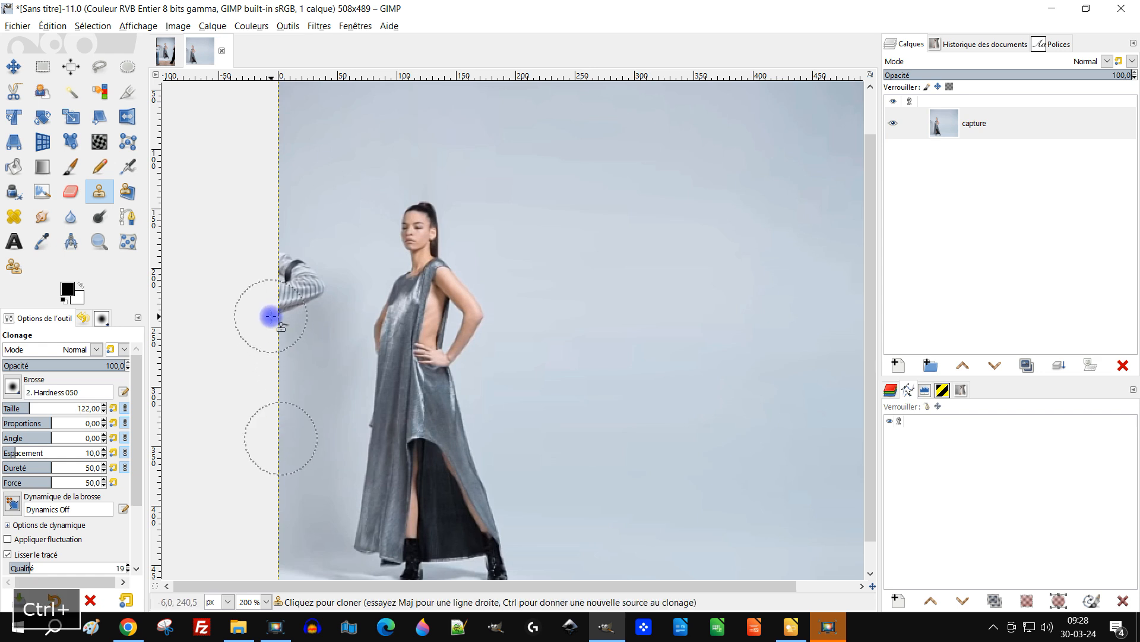
pyautogui.moveTo(278, 300); pyautogui.dragTo(278, 295)
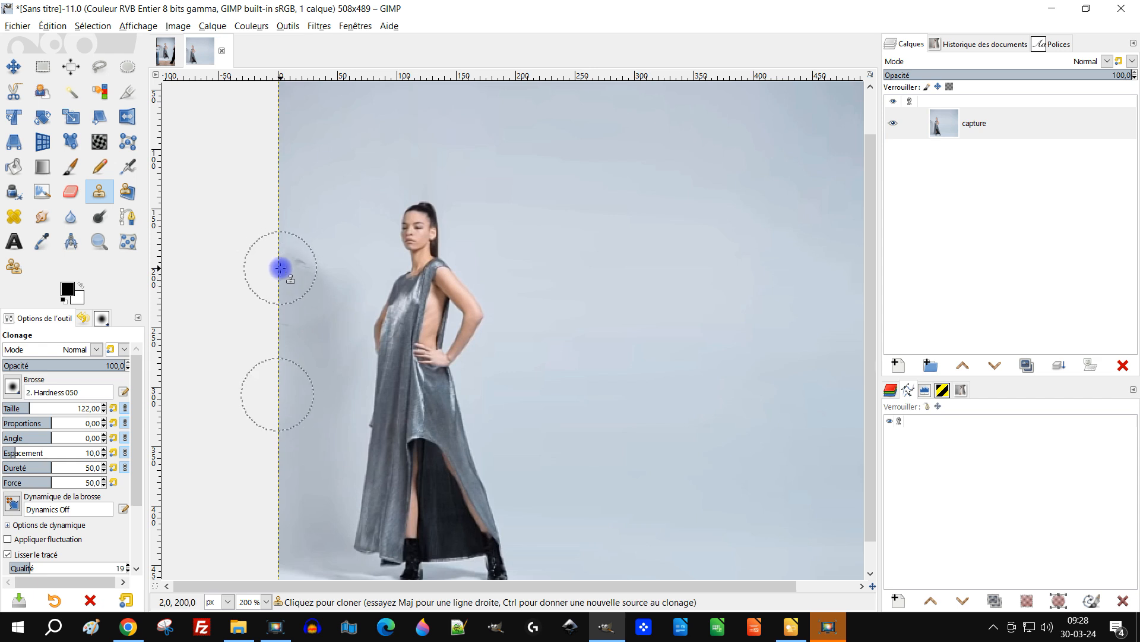
pyautogui.moveTo(292, 272); pyautogui.dragTo(272, 263)
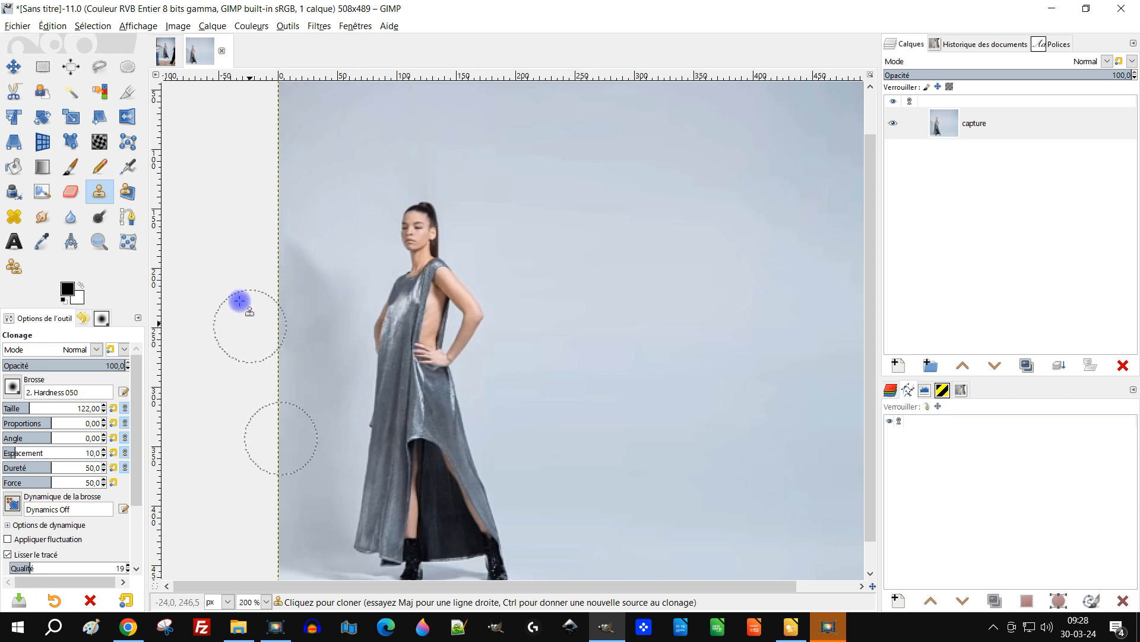
# Step: Clone lighter wall from beside the model's head over the upper edge of the shadow
pyautogui.scroll(1, 250, 326)
pyautogui.keyDown('ctrl'); pyautogui.click(335, 210); pyautogui.keyUp('ctrl')
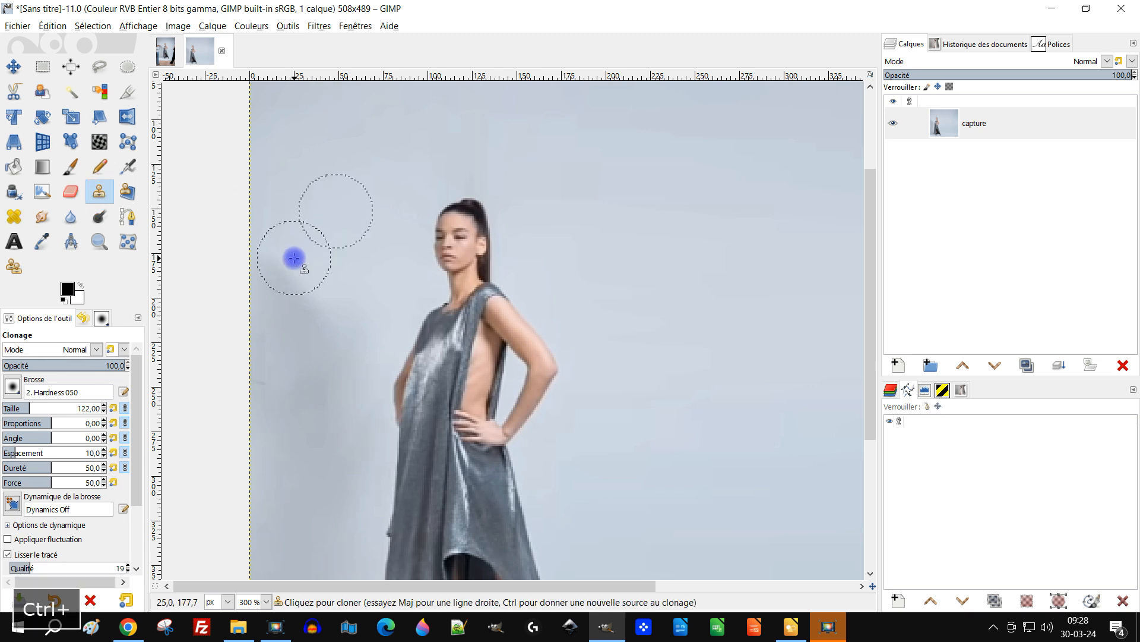
pyautogui.moveTo(300, 267); pyautogui.dragTo(311, 272)
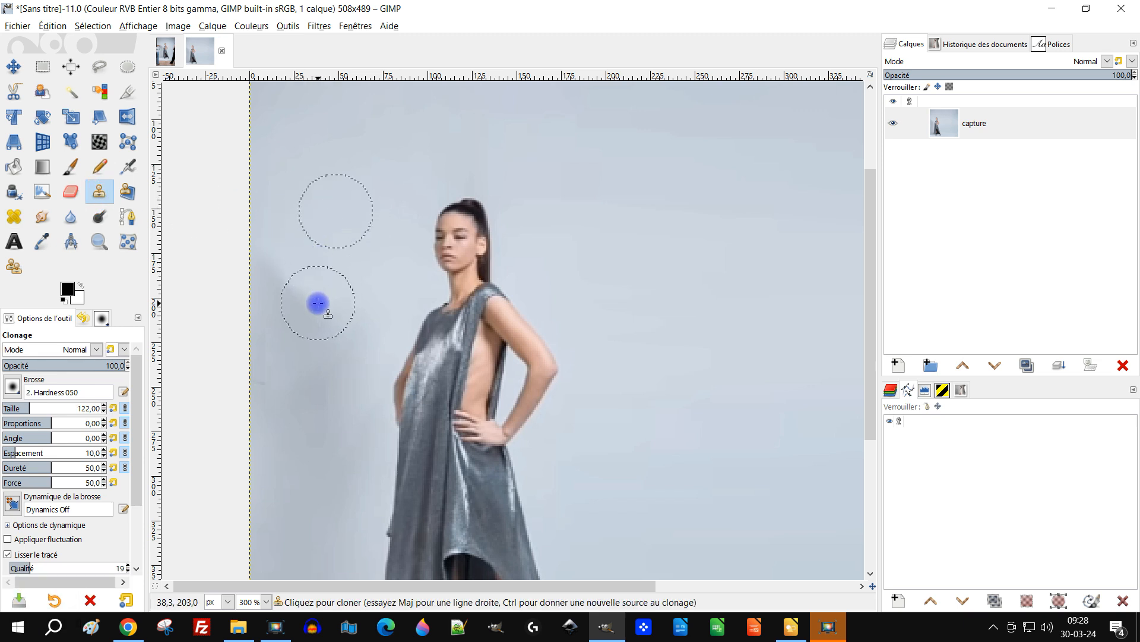
# Step: Smudge the wall shadow beside the model to soften its edge, using the Hardness 050 brush enlarged to size 264
pyautogui.click(42, 217)
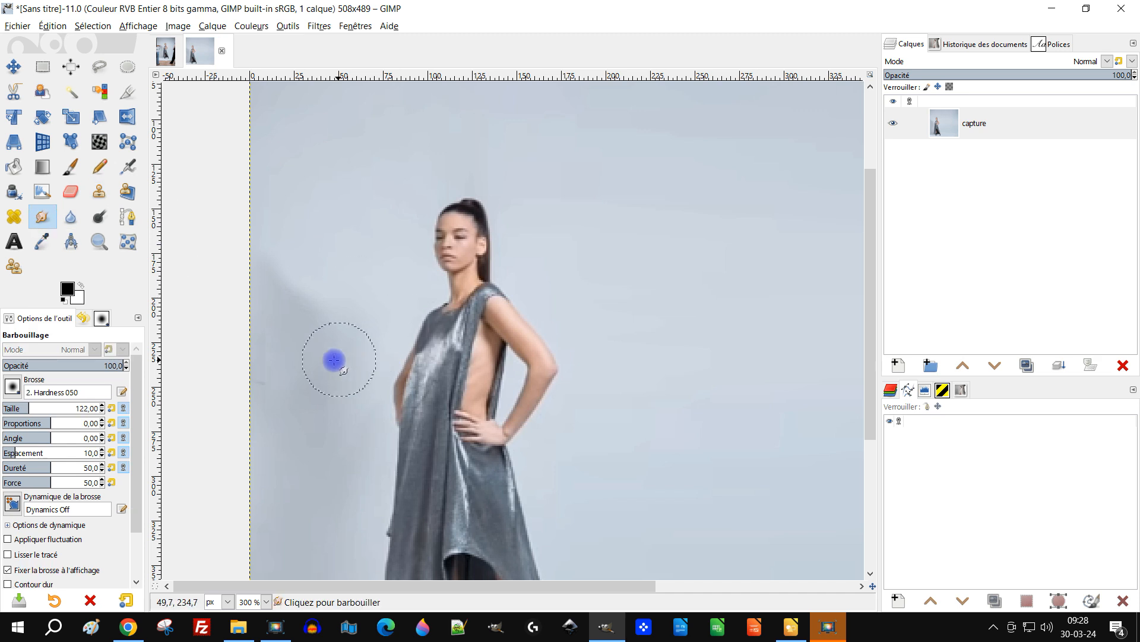
pyautogui.moveTo(303, 324)
pyautogui.mouseDown()
pyautogui.moveTo(308, 296)
pyautogui.moveTo(269, 327)
pyautogui.moveTo(271, 296)
pyautogui.mouseUp()
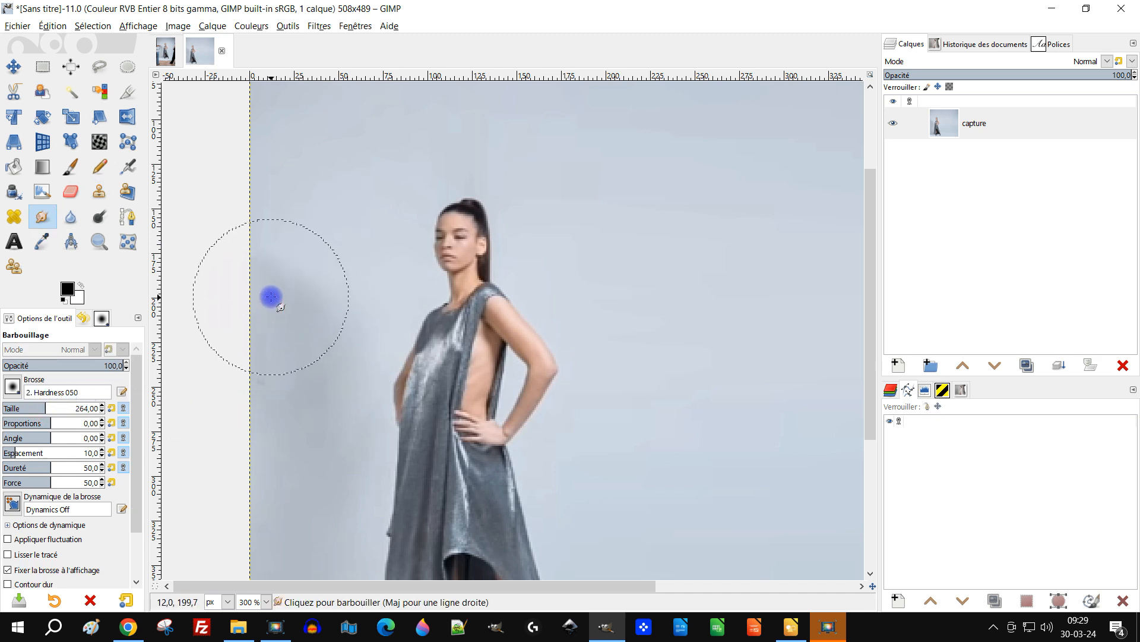
pyautogui.moveTo(262, 366)
pyautogui.mouseDown()
pyautogui.moveTo(283, 292)
pyautogui.moveTo(259, 275)
pyautogui.moveTo(249, 293)
pyautogui.moveTo(279, 374)
pyautogui.moveTo(332, 418)
pyautogui.moveTo(233, 382)
pyautogui.mouseUp()
pyautogui.scroll(-1, 265, 382)
pyautogui.moveTo(396, 376); pyautogui.dragTo(416, 226)
pyautogui.scroll(1, 377, 371)
pyautogui.scroll(-1, 377, 371)
pyautogui.moveTo(377, 314); pyautogui.dragTo(374, 349)
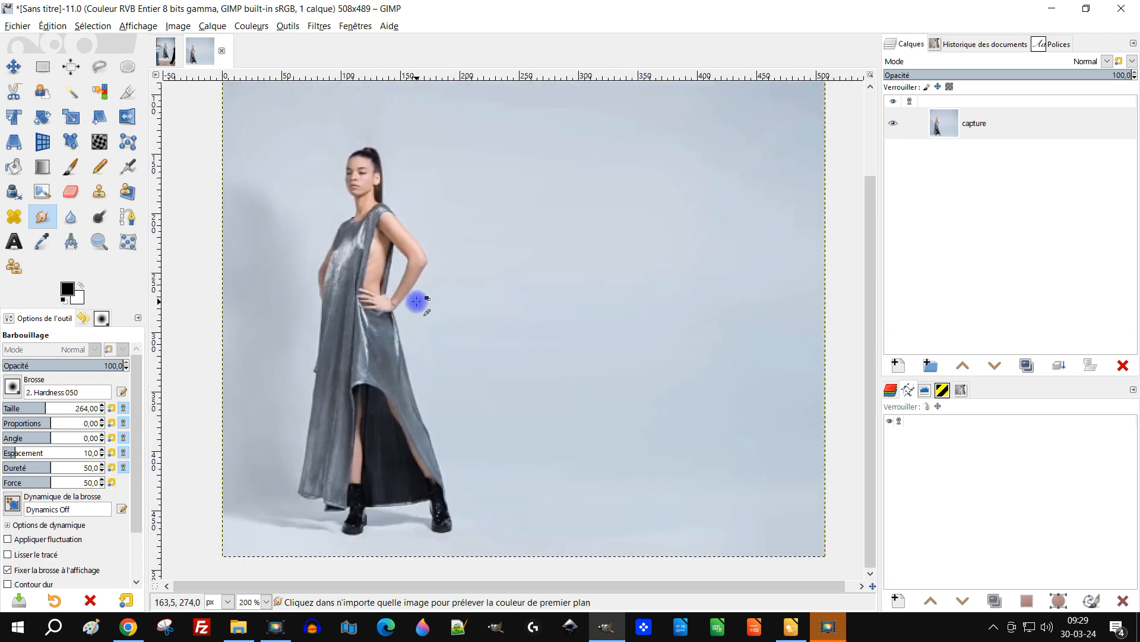
pyautogui.scroll(-1, 415, 299)
pyautogui.moveTo(520, 280)
pyautogui.mouseDown()
pyautogui.moveTo(469, 326)
pyautogui.moveTo(480, 302)
pyautogui.moveTo(512, 301)
pyautogui.mouseUp()
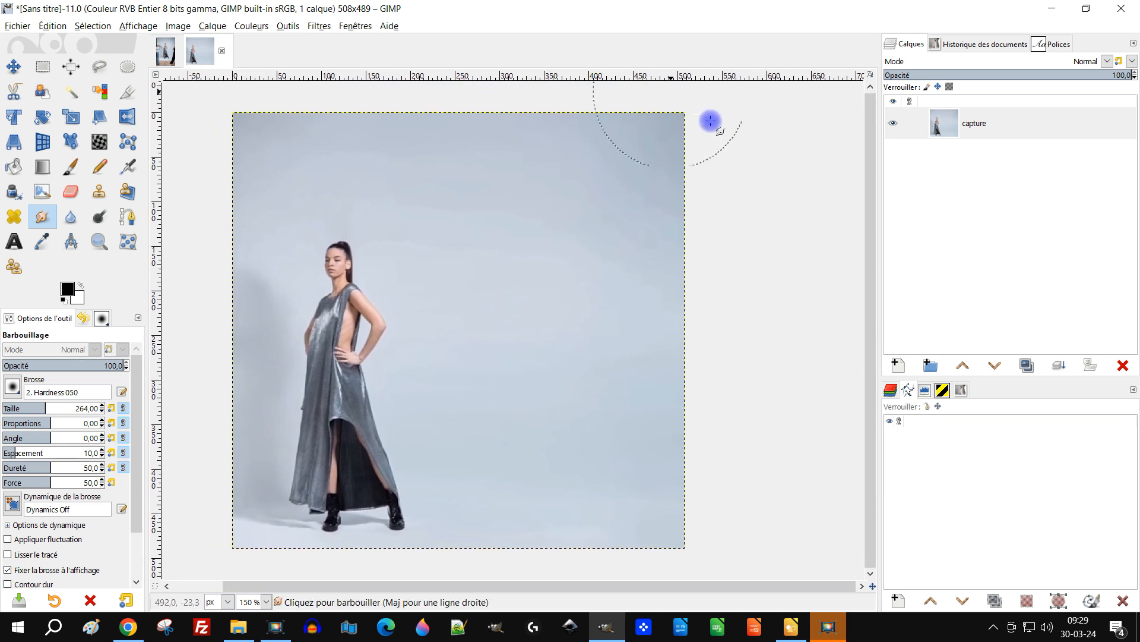
# Step: Measure the model's height from boots to head in the original image, with the measurement information window enabled
pyautogui.click(947, 110)
pyautogui.click(166, 52)
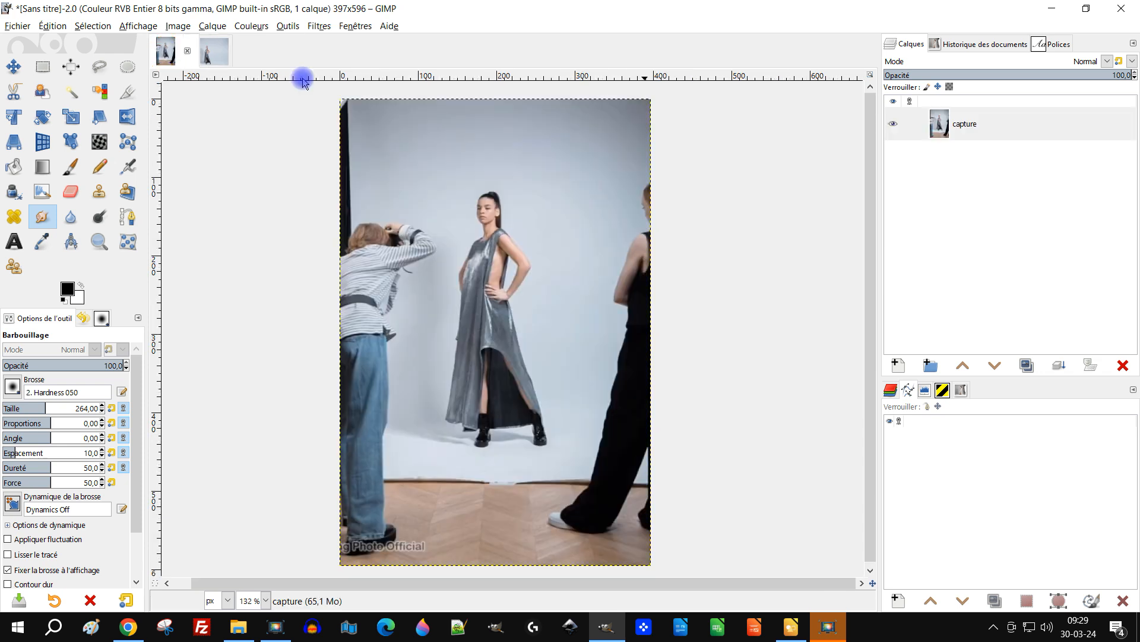
pyautogui.moveTo(568, 270); pyautogui.dragTo(522, 269)
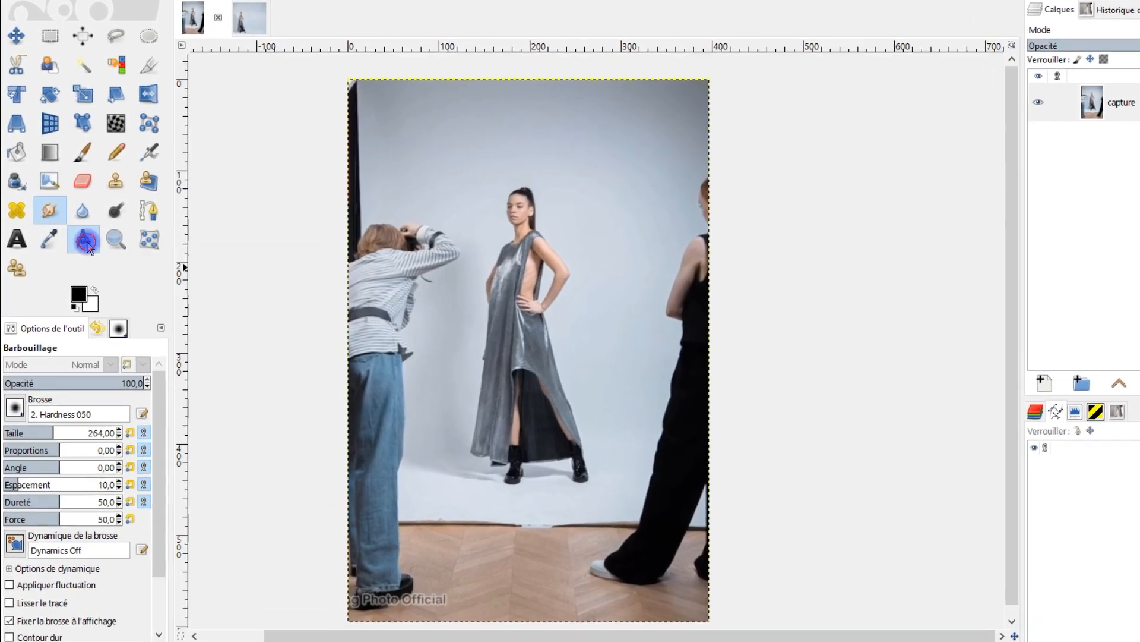
pyautogui.click(70, 242)
pyautogui.moveTo(548, 500); pyautogui.dragTo(544, 181)
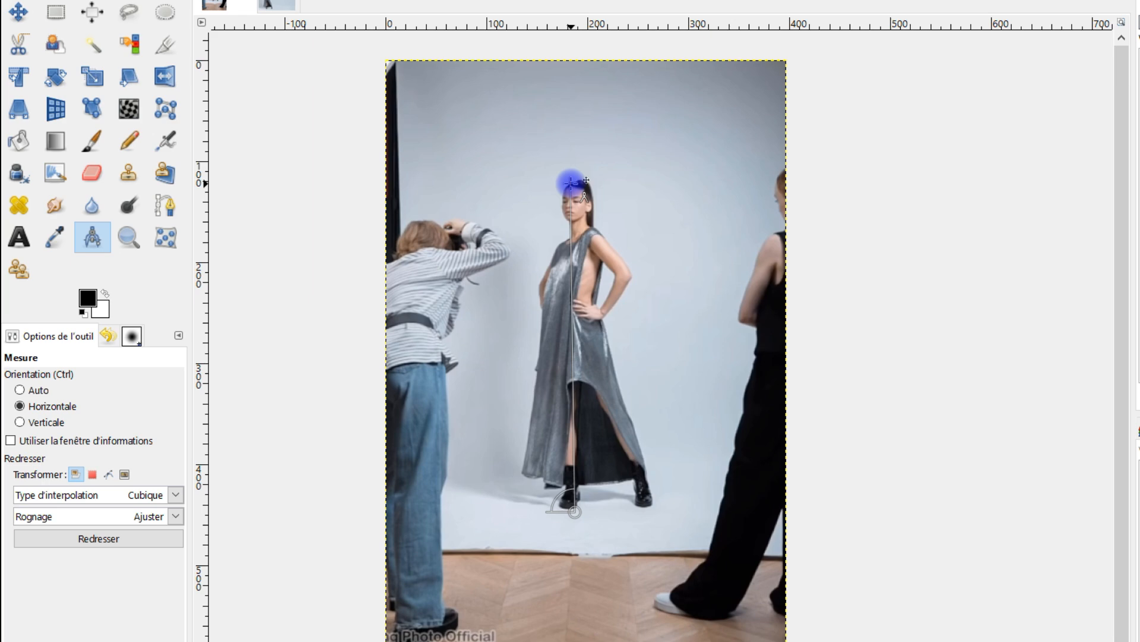
pyautogui.click(83, 440)
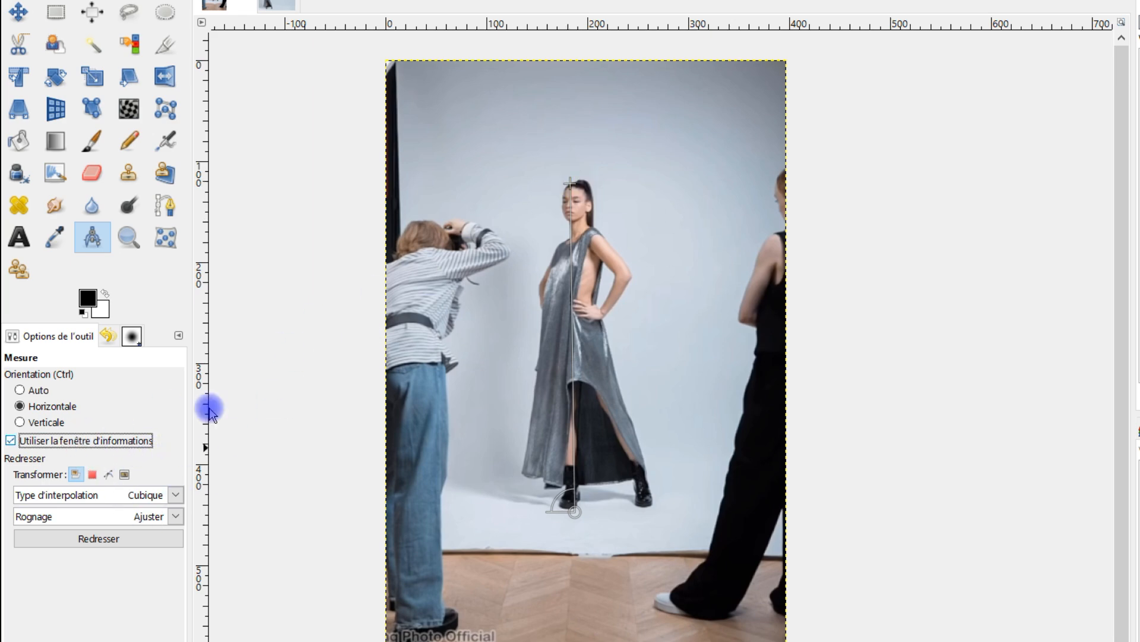
pyautogui.moveTo(569, 177)
pyautogui.mouseDown()
pyautogui.moveTo(581, 205)
pyautogui.moveTo(626, 216)
pyautogui.moveTo(584, 474)
pyautogui.moveTo(555, 187)
pyautogui.moveTo(572, 181)
pyautogui.mouseUp()
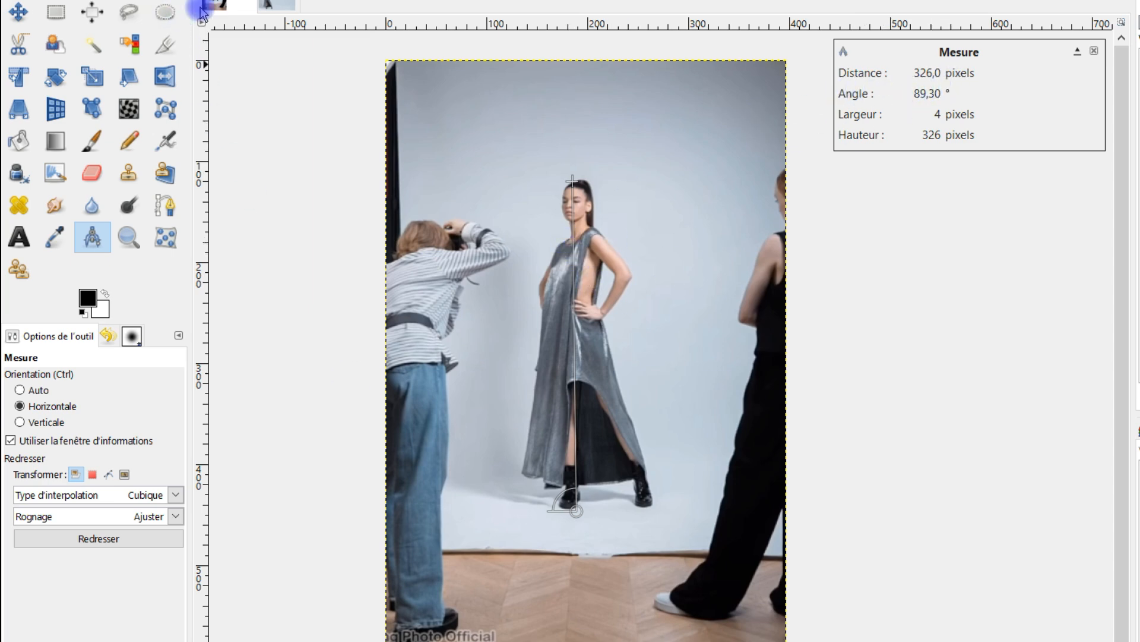
# Step: Measure the model's height from boots to head in the retouched, extended image
pyautogui.click(274, 3)
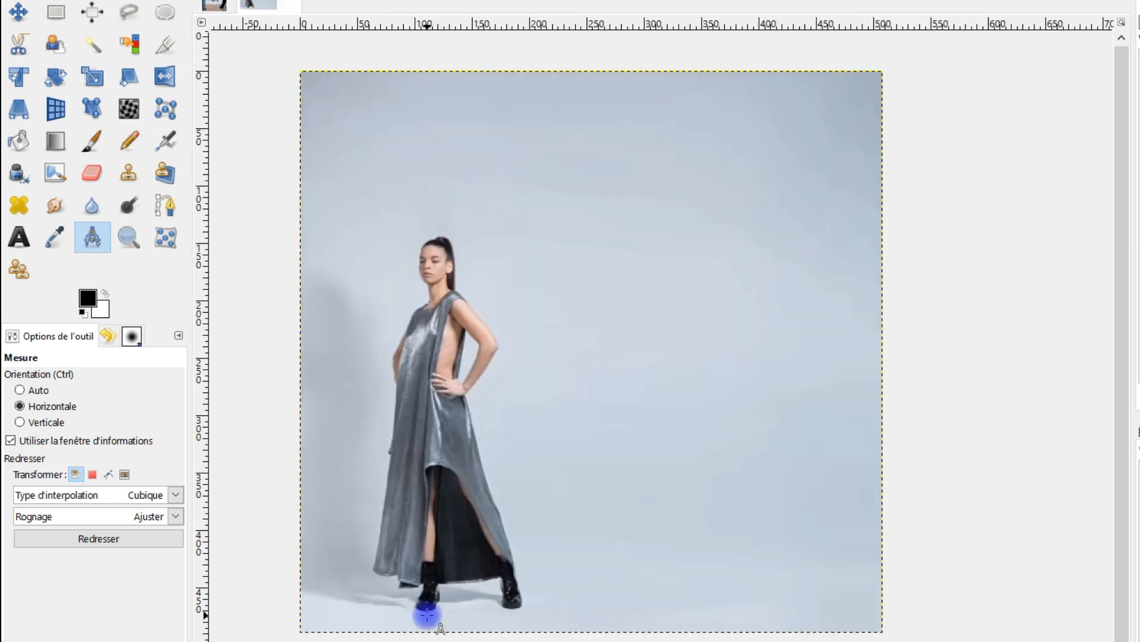
pyautogui.moveTo(426, 610); pyautogui.dragTo(427, 238)
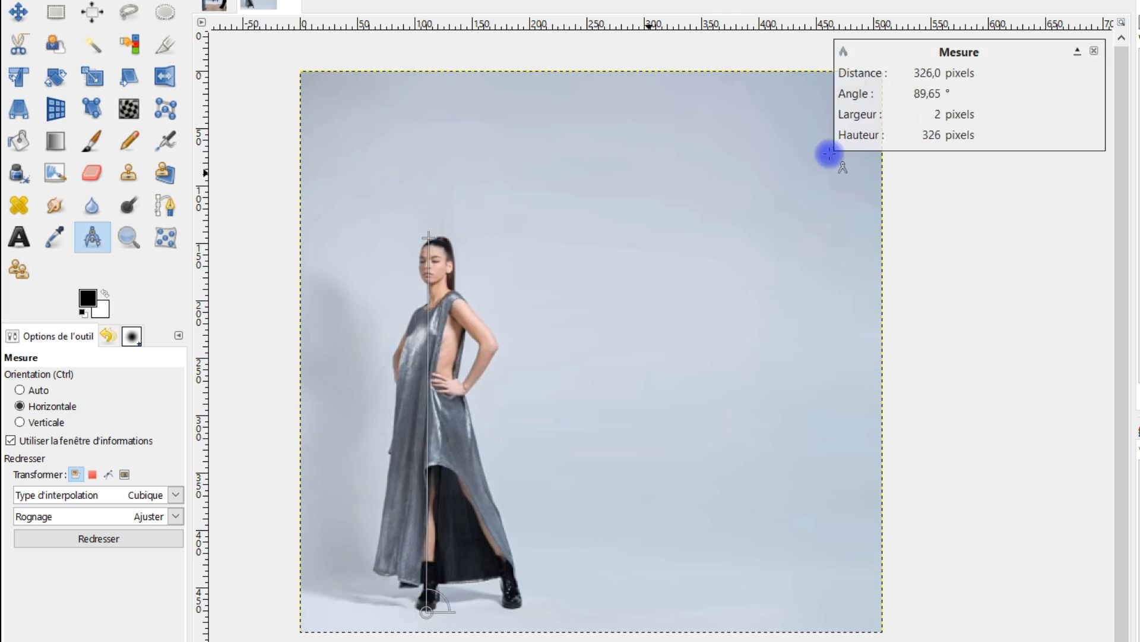
# Step: Copy a rectangular selection of about 163 × 373 px around the model in the original image
pyautogui.click(229, 6)
pyautogui.click(936, 120)
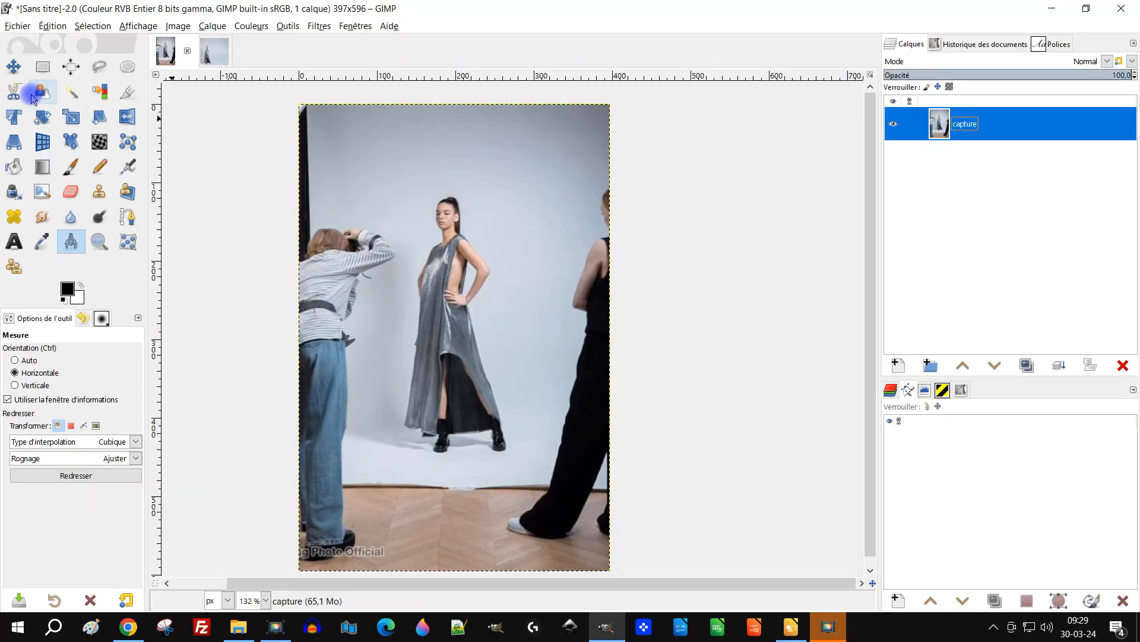
pyautogui.click(43, 69)
pyautogui.moveTo(393, 178); pyautogui.dragTo(520, 471)
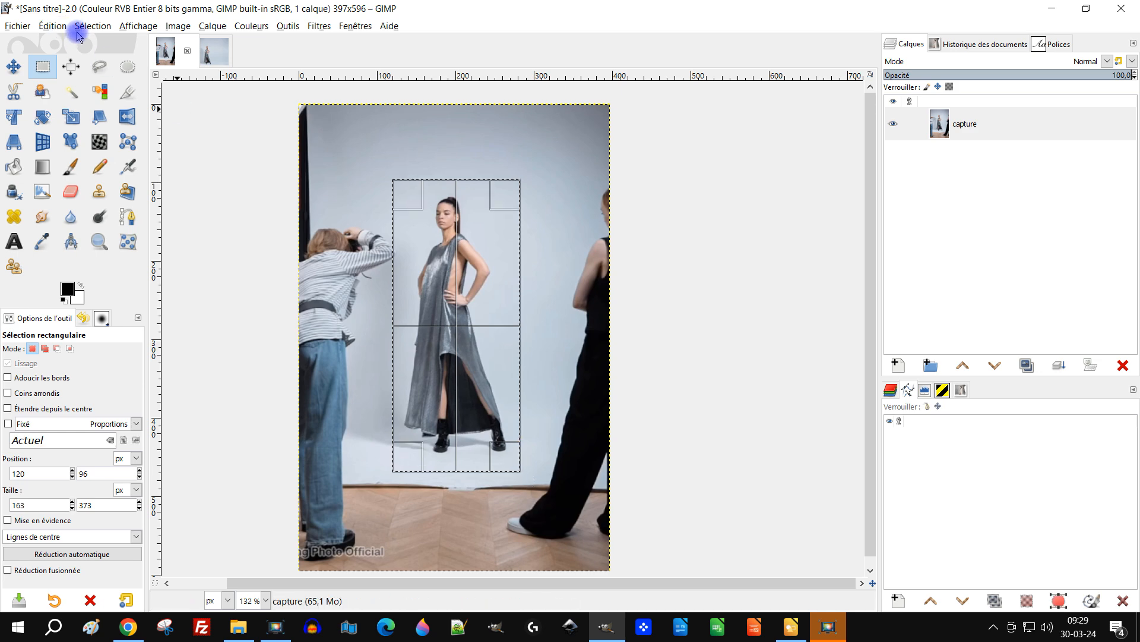
pyautogui.click(53, 25)
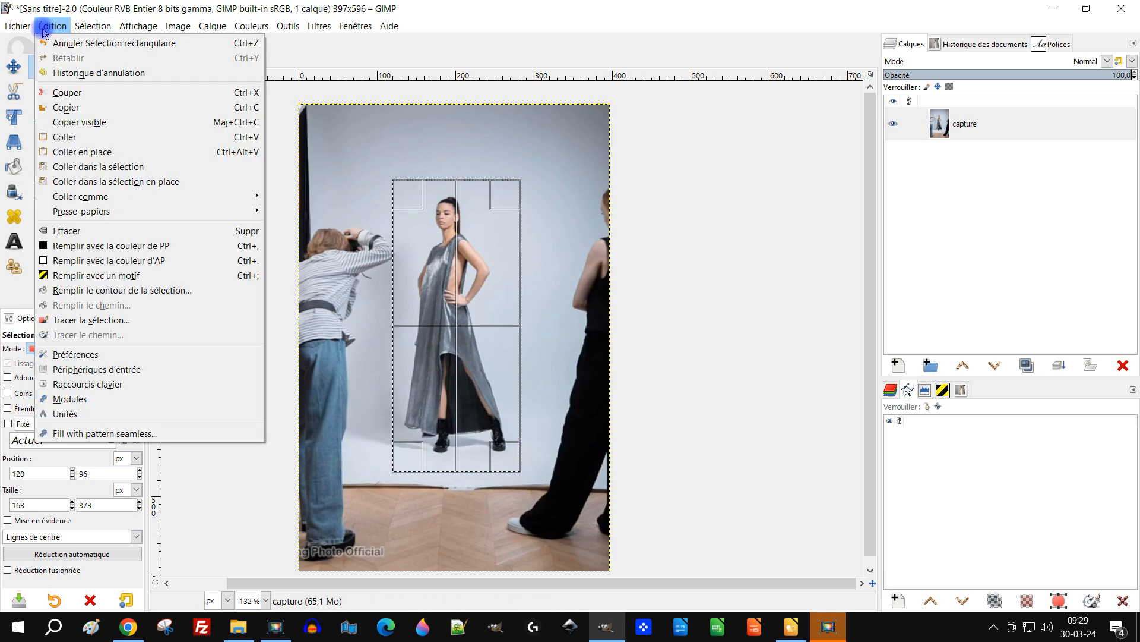
pyautogui.click(65, 108)
# Step: Paste the copied model as a new layer in the extended image and set its blend mode to Différence
pyautogui.hotkey('ctrl', 'shift', 'v')
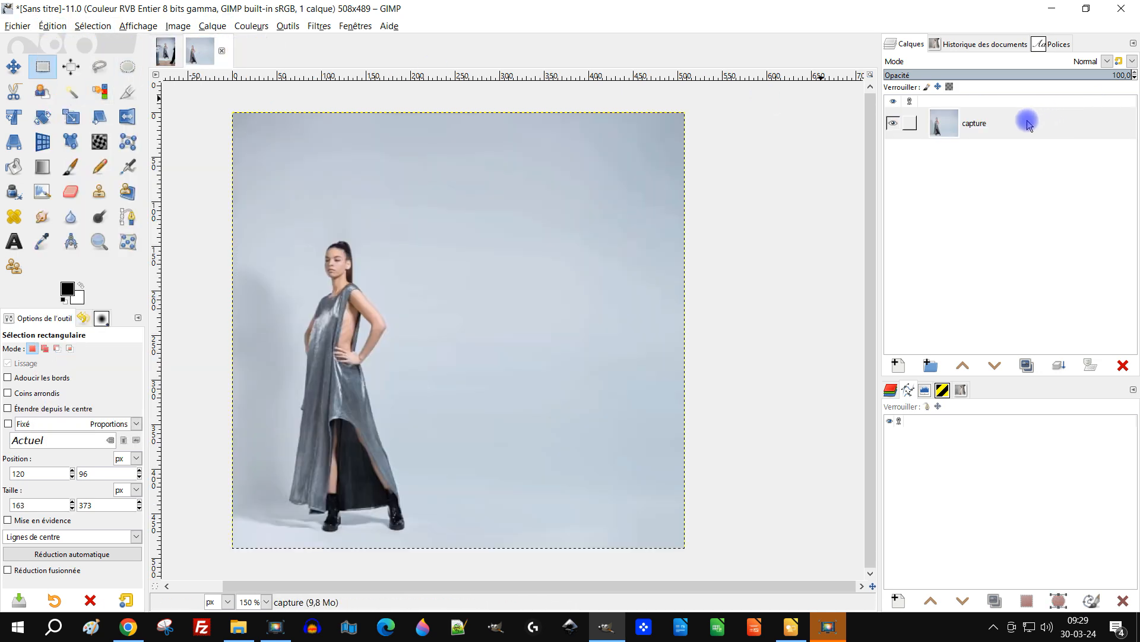
pyautogui.click(64, 32)
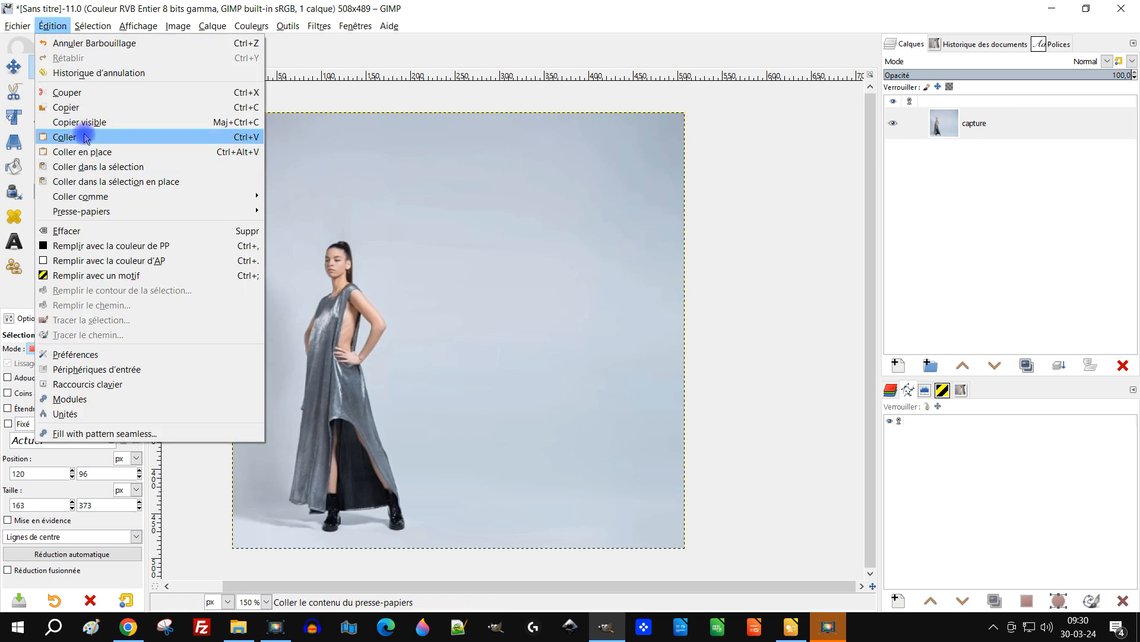
pyautogui.click(301, 196)
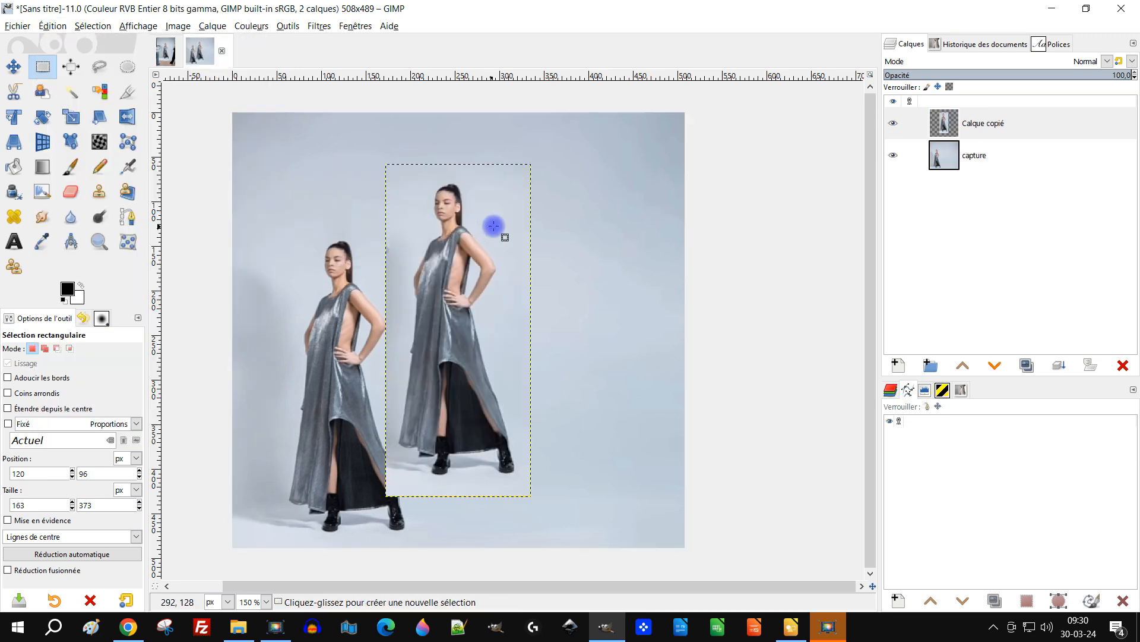
pyautogui.click(1070, 61)
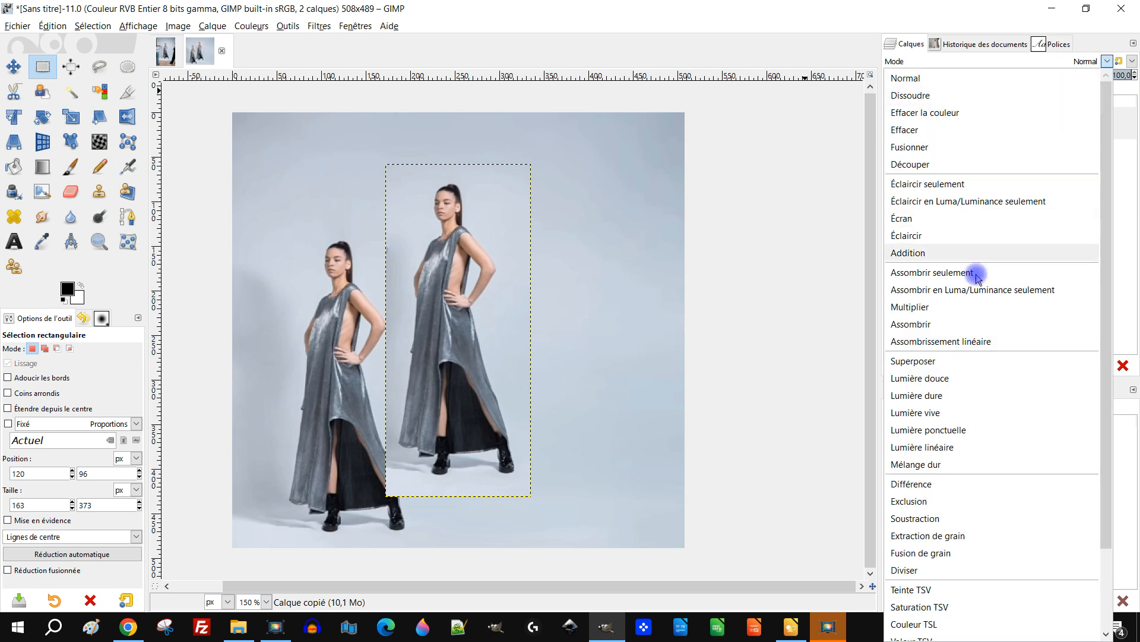
pyautogui.click(933, 486)
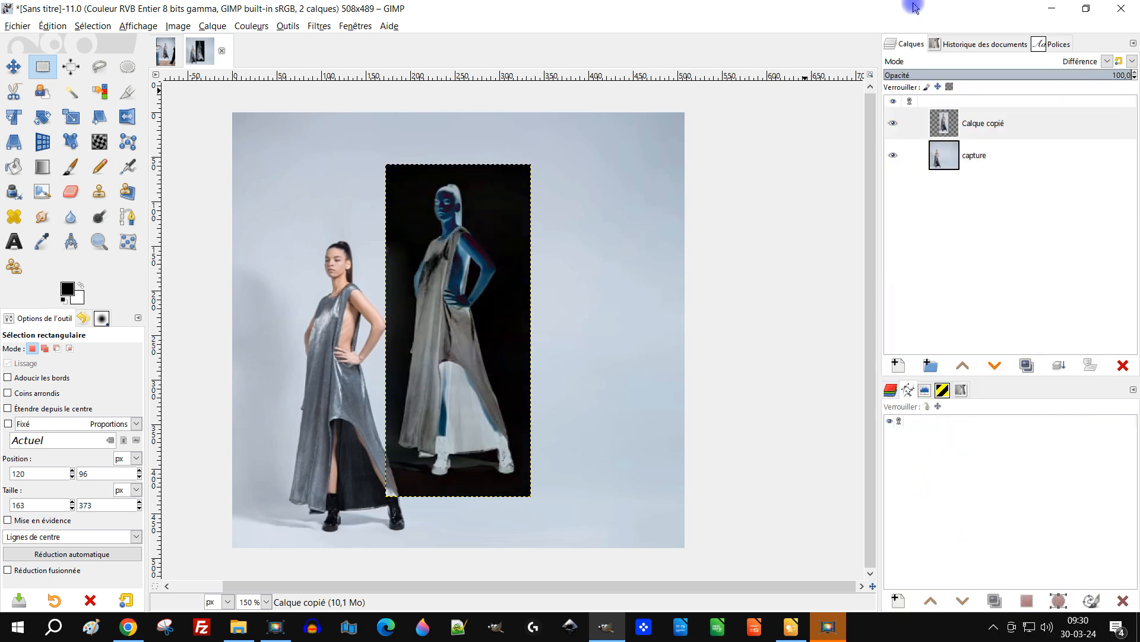
# Step: Move the Différence layer exactly over the model to compare the two figures, and delete that layer
pyautogui.click(13, 65)
pyautogui.moveTo(473, 278); pyautogui.dragTo(364, 297)
pyautogui.scroll(3, 360, 314)
pyautogui.scroll(-5, 407, 258)
pyautogui.scroll(3, 420, 280)
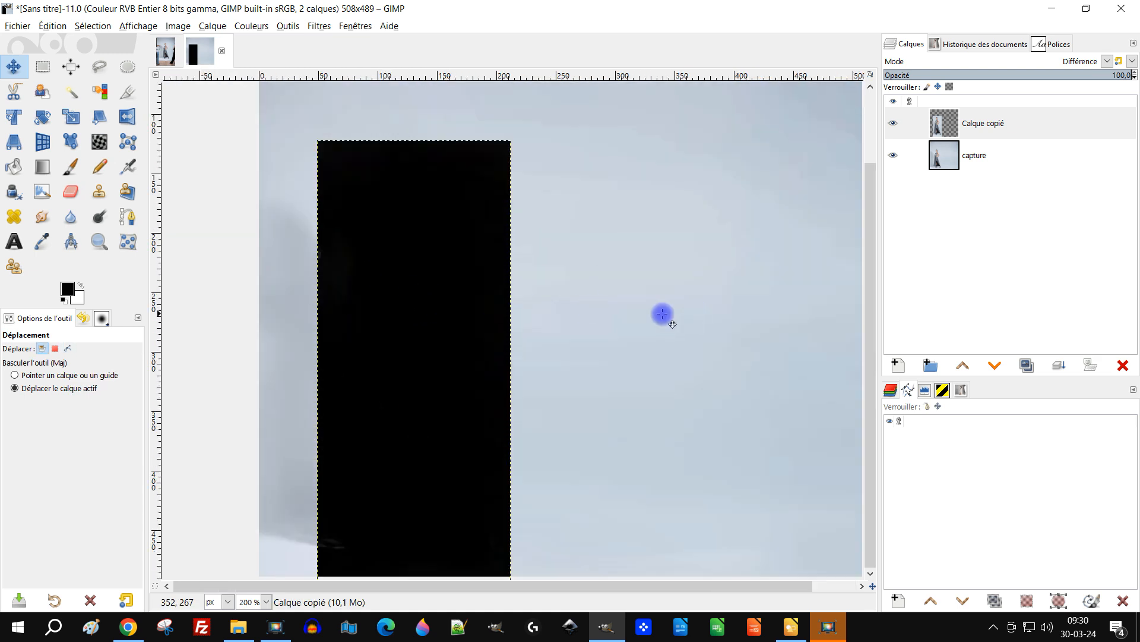
pyautogui.moveTo(634, 287); pyautogui.dragTo(631, 292)
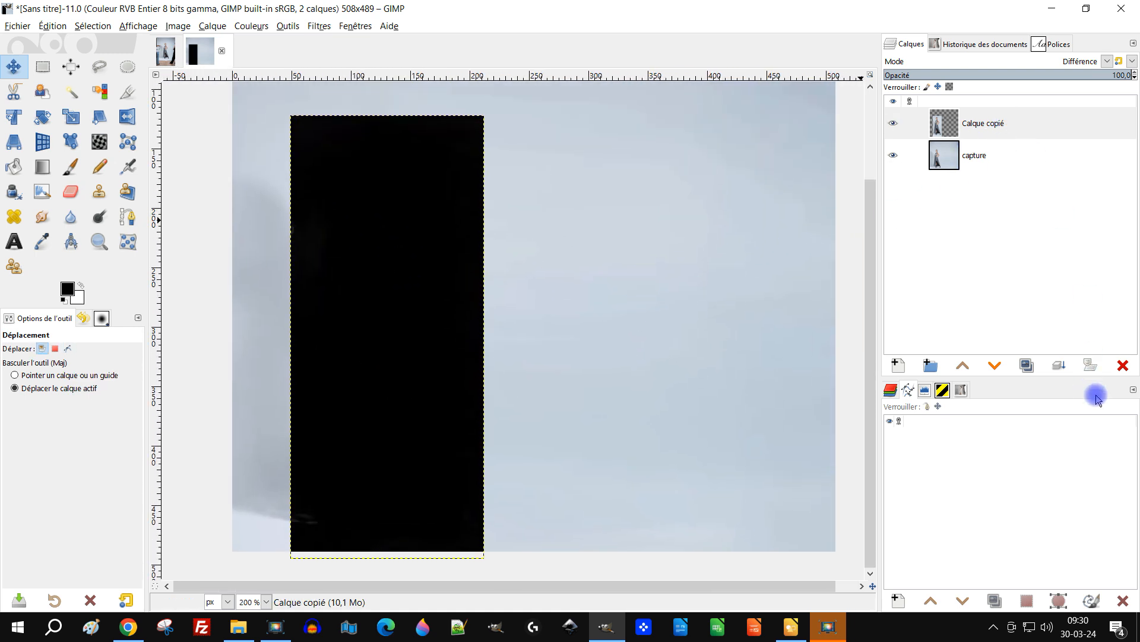
pyautogui.click(1123, 365)
pyautogui.scroll(-1, 662, 311)
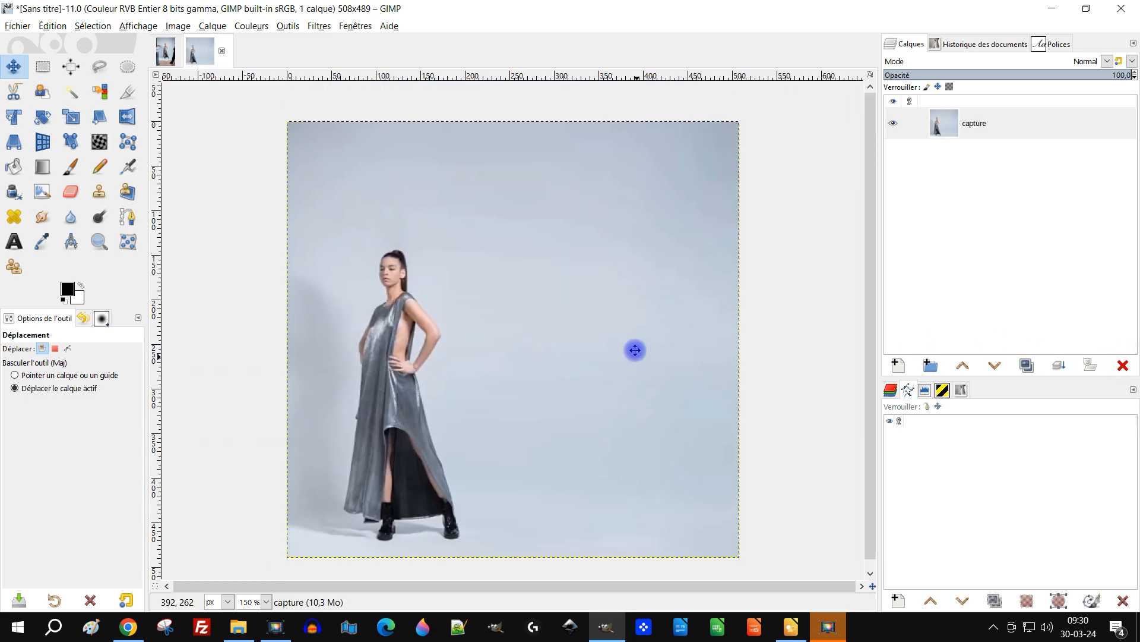
# Step: Clear the selection in the original image and paste a copy of the whole picture as a new image
pyautogui.click(166, 53)
pyautogui.click(93, 26)
pyautogui.click(90, 55)
pyautogui.moveTo(607, 241)
pyautogui.mouseDown()
pyautogui.moveTo(581, 239)
pyautogui.moveTo(595, 241)
pyautogui.mouseUp()
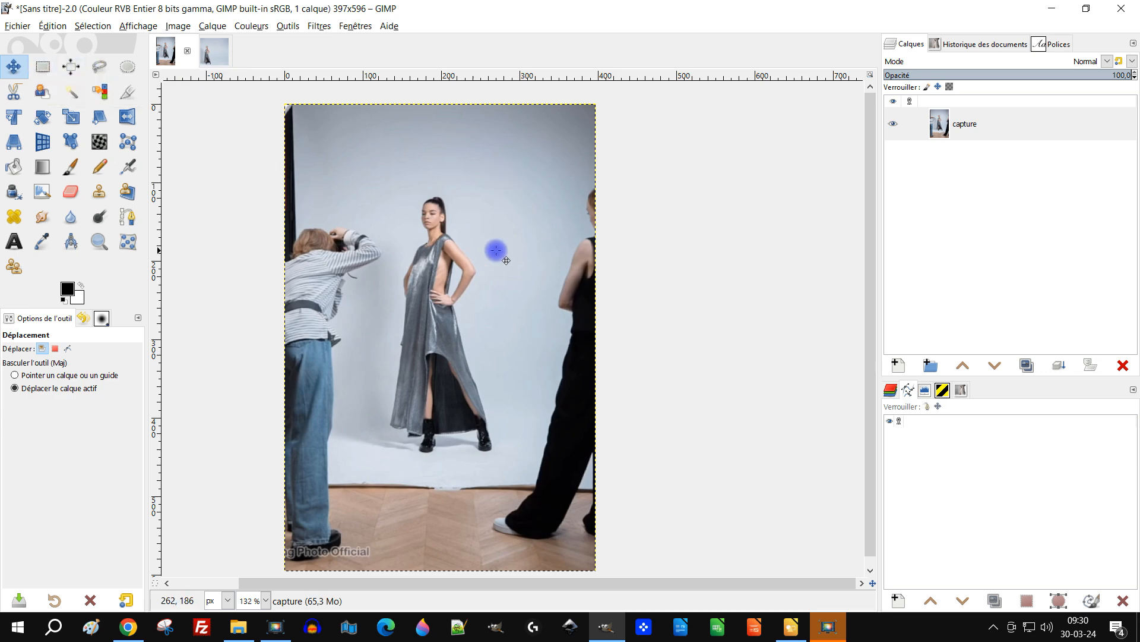
pyautogui.click(57, 21)
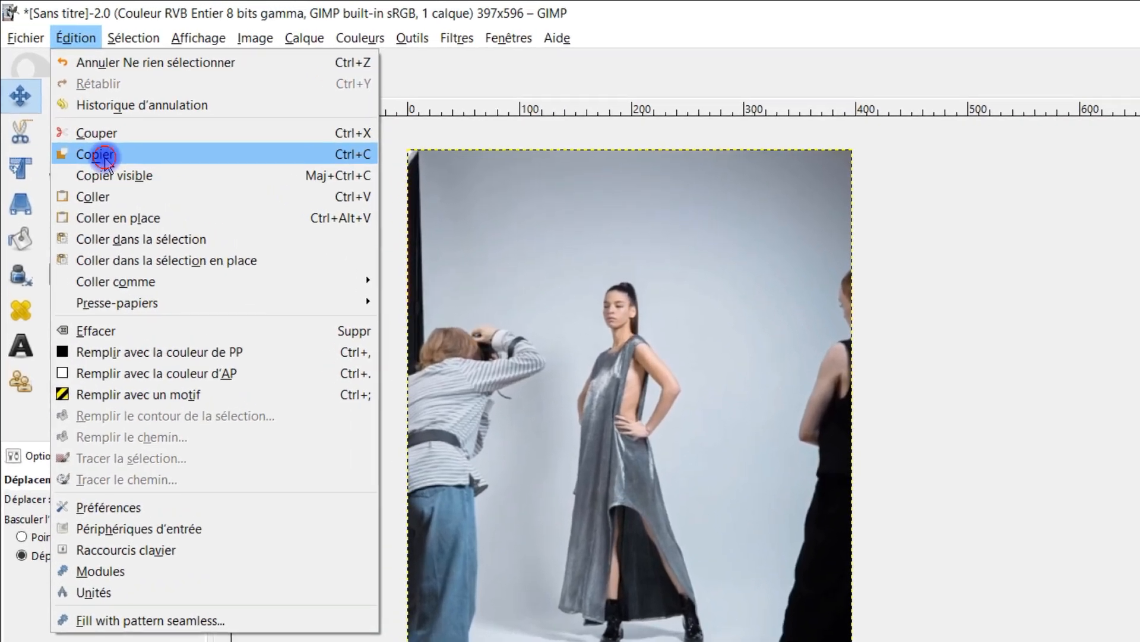
pyautogui.click(104, 155)
pyautogui.click(75, 37)
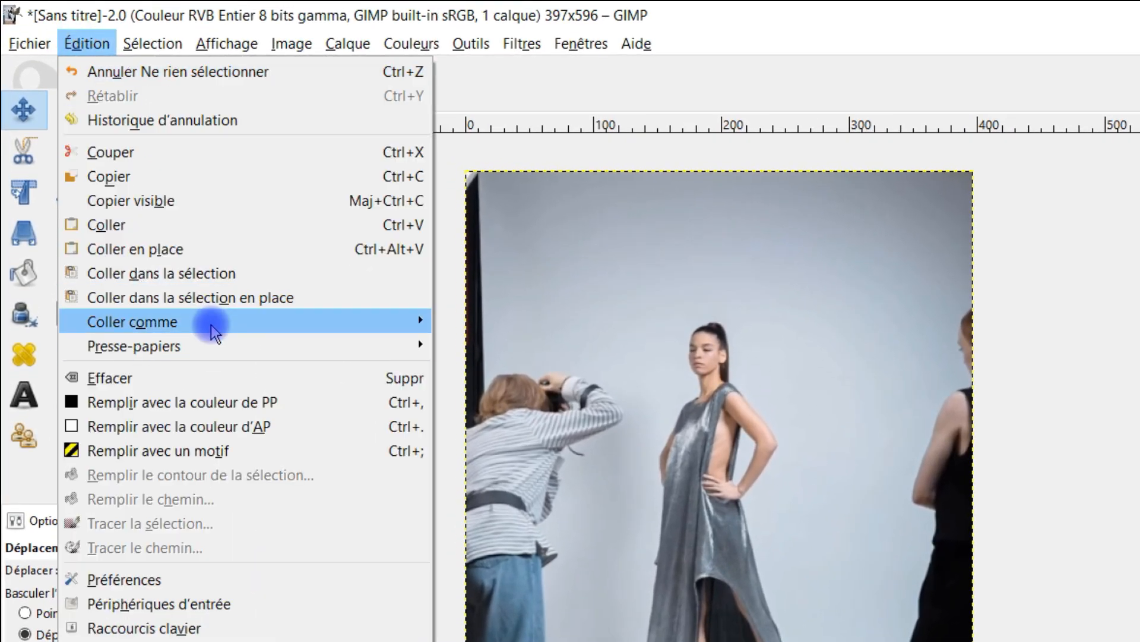
pyautogui.moveTo(422, 315)
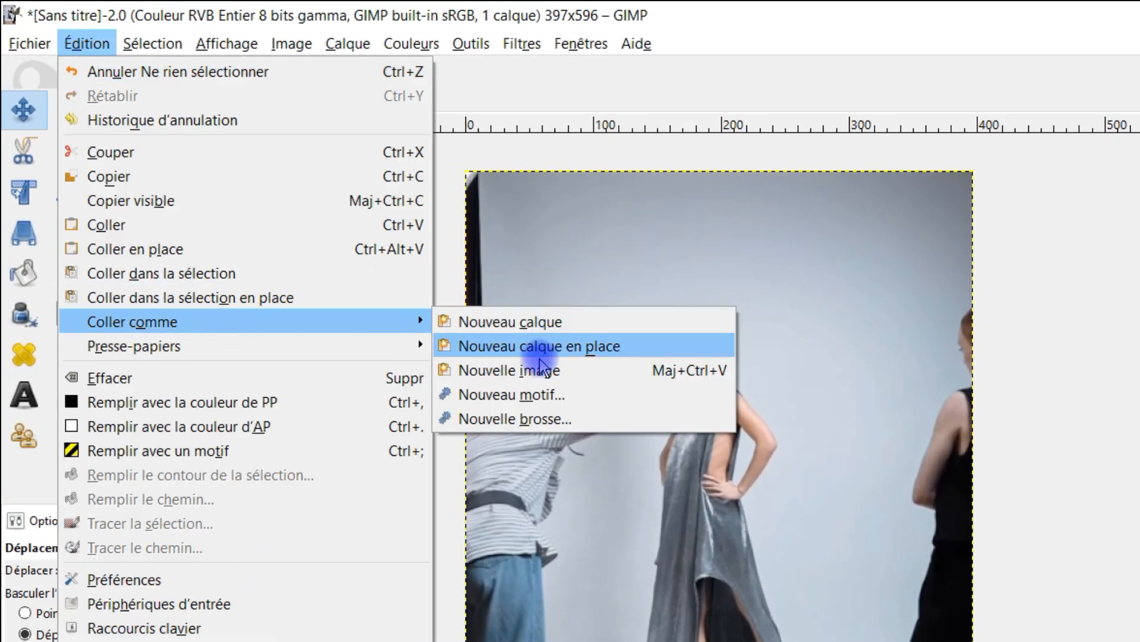
pyautogui.click(533, 372)
pyautogui.click(325, 84)
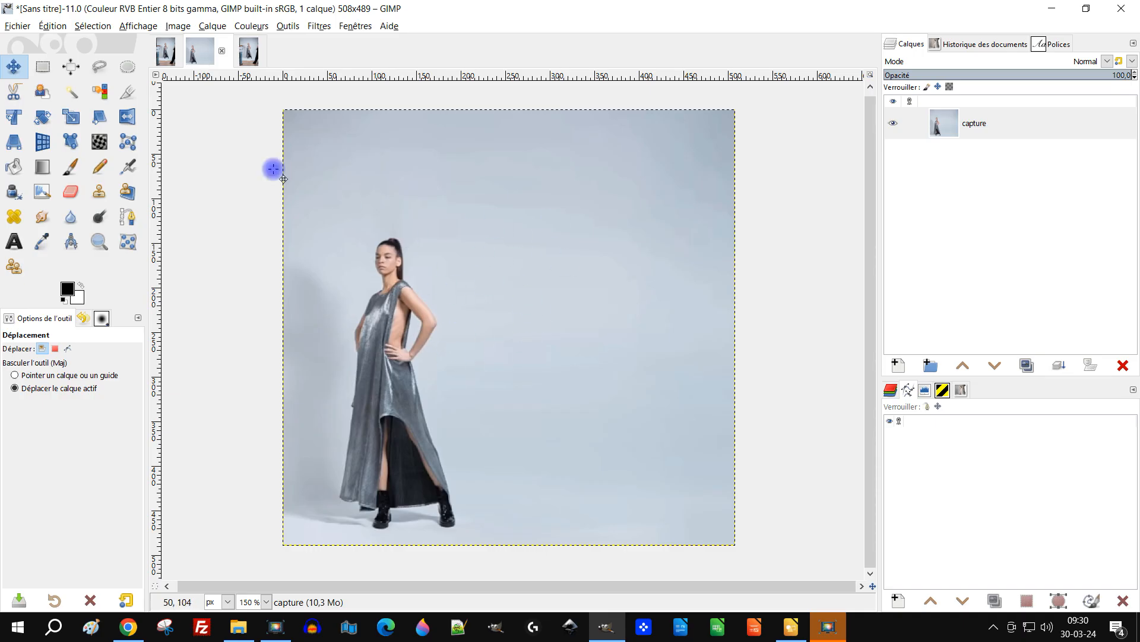
pyautogui.click(249, 55)
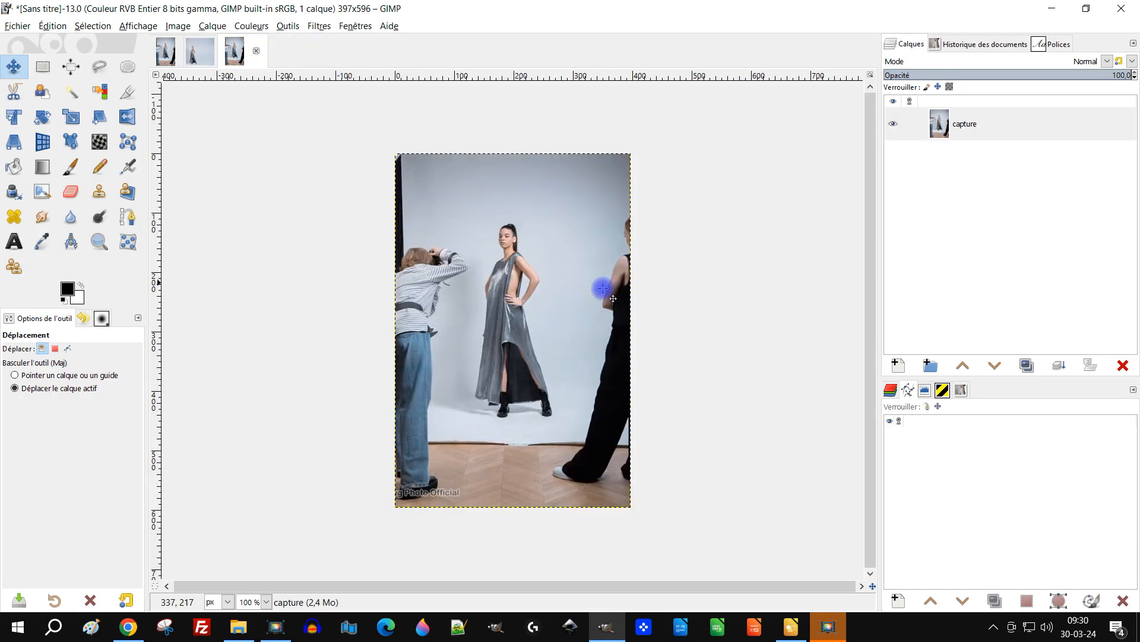
# Step: Crop the new image around the model to about 318 × 471 px at position 79, 13, excluding the wooden floor
pyautogui.moveTo(595, 308); pyautogui.dragTo(541, 300)
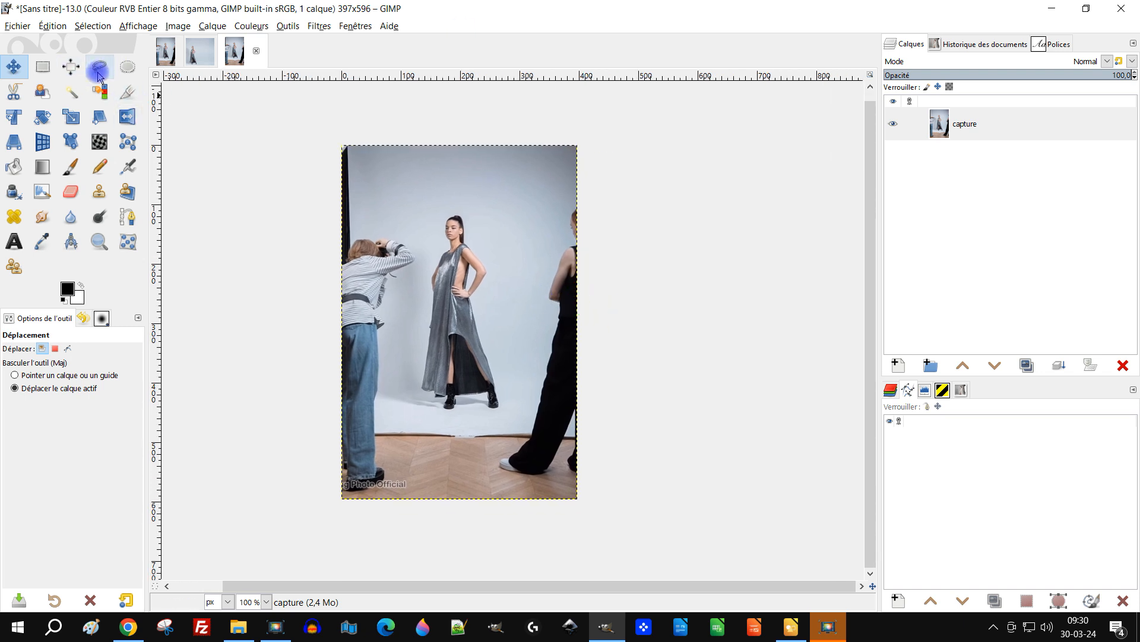
pyautogui.click(123, 93)
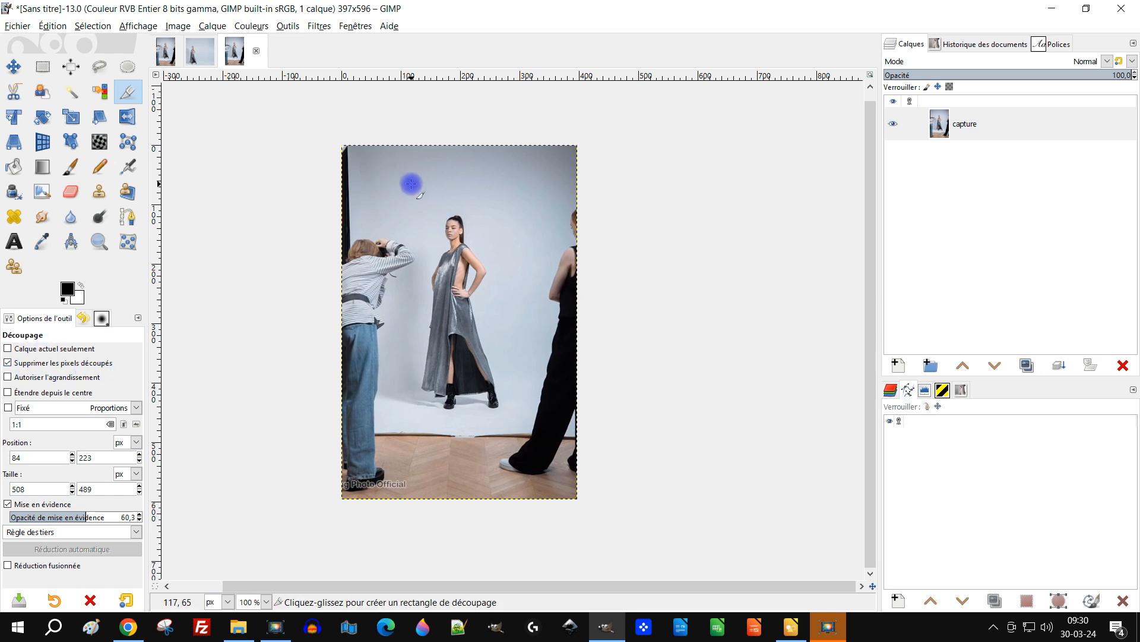
pyautogui.moveTo(402, 153); pyautogui.dragTo(630, 433)
pyautogui.moveTo(409, 266); pyautogui.dragTo(403, 275)
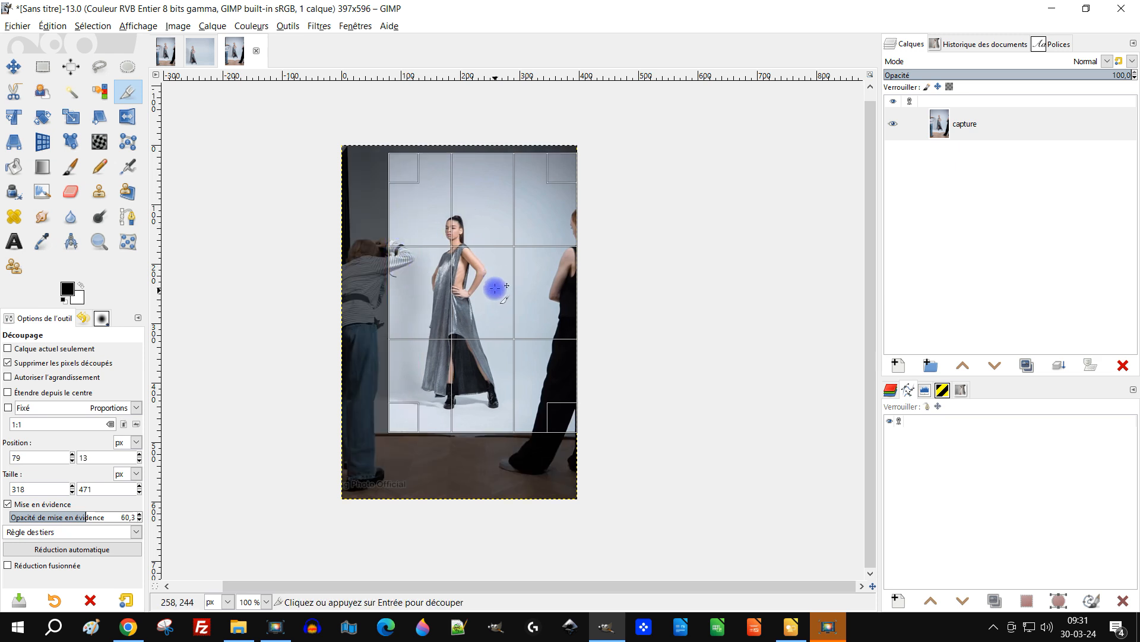
pyautogui.click(466, 168)
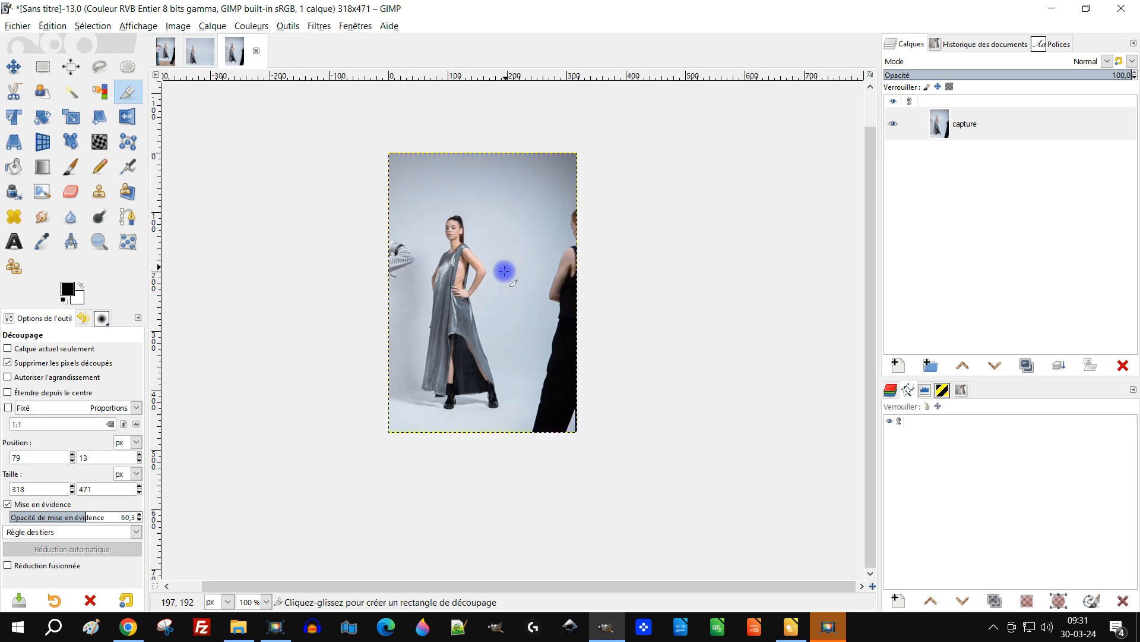
# Step: Select a strip of clean wall about 46 × 425 px between the model and the person in black, and copy and paste it
pyautogui.scroll(1, 505, 270)
pyautogui.moveTo(542, 273); pyautogui.dragTo(483, 303)
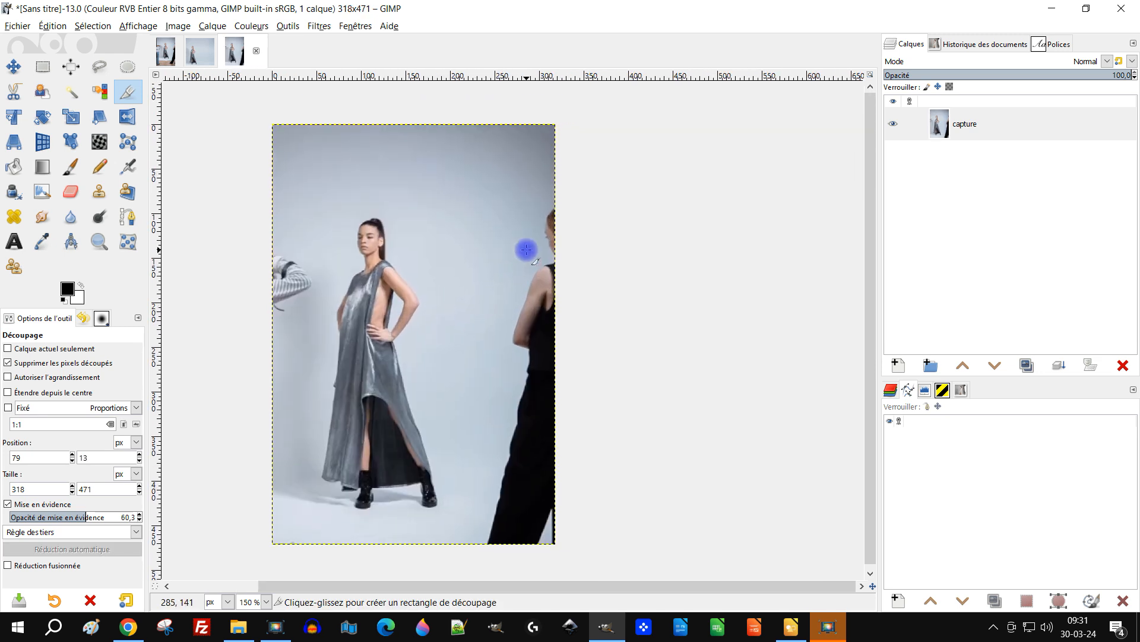
pyautogui.click(42, 66)
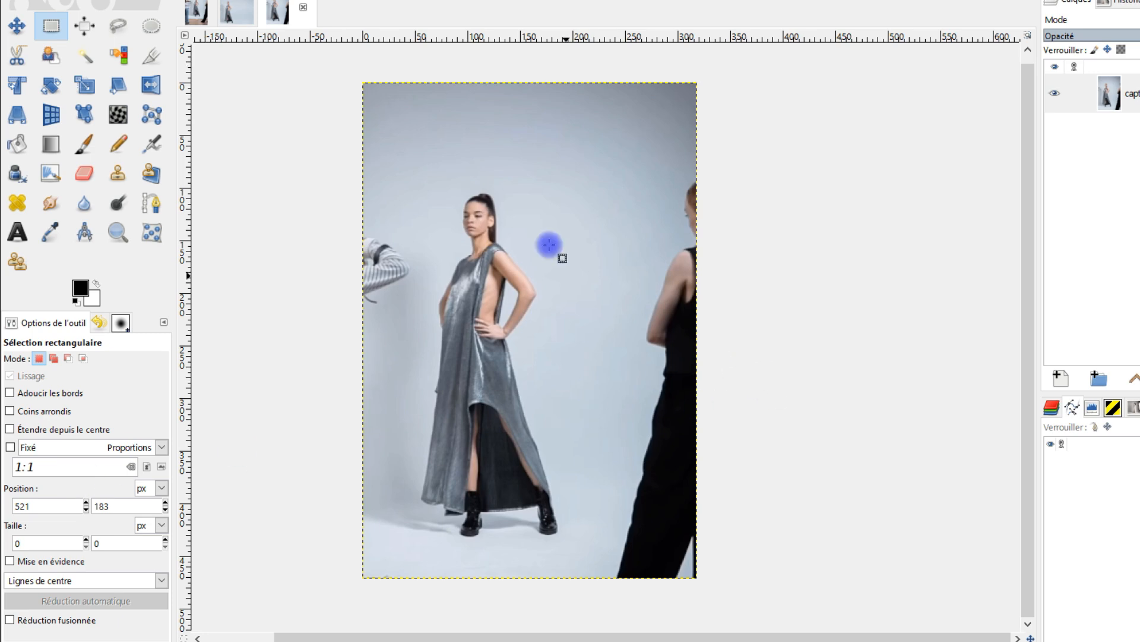
pyautogui.moveTo(569, 186); pyautogui.dragTo(614, 626)
pyautogui.moveTo(569, 404)
pyautogui.mouseDown()
pyautogui.moveTo(557, 409)
pyautogui.moveTo(569, 408)
pyautogui.mouseUp()
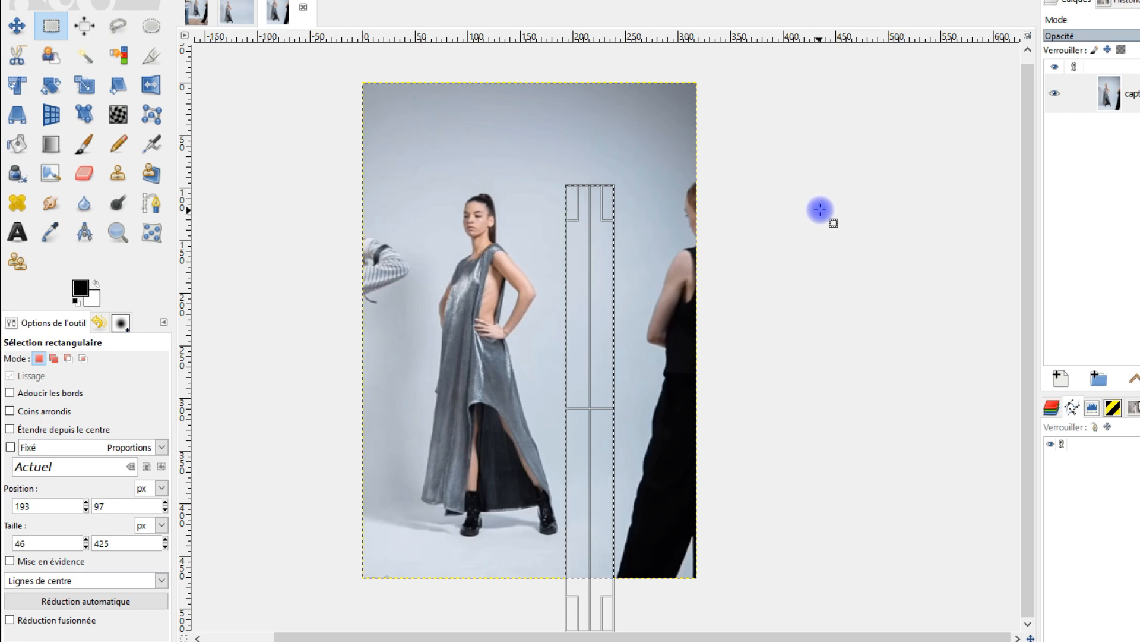
pyautogui.press('ctrl')
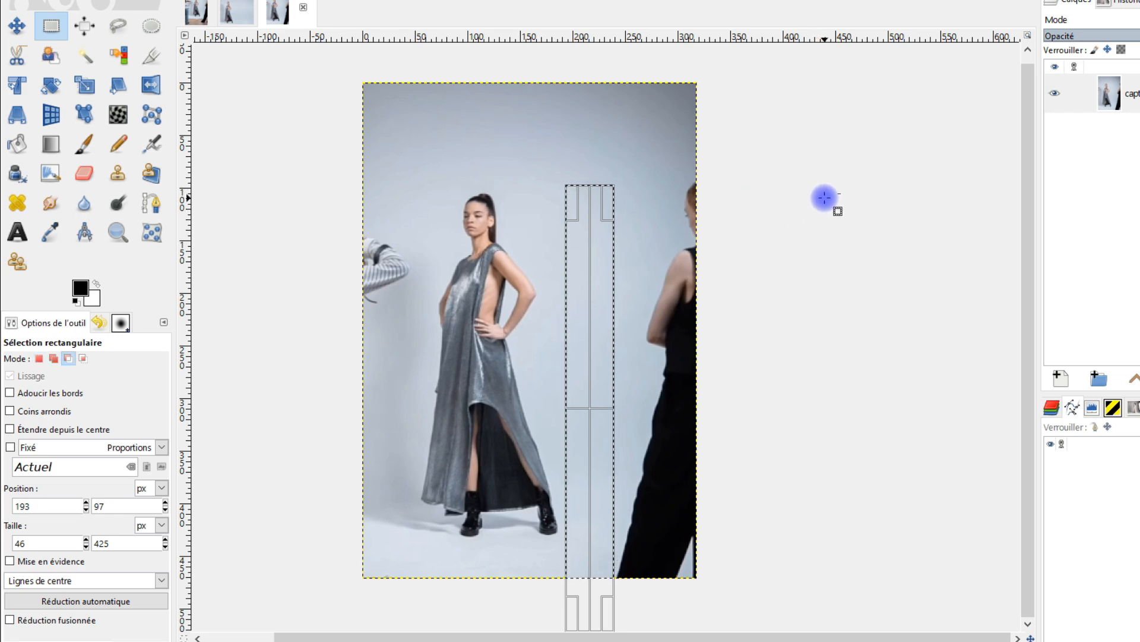
pyautogui.hotkey('ctrl', 'v')
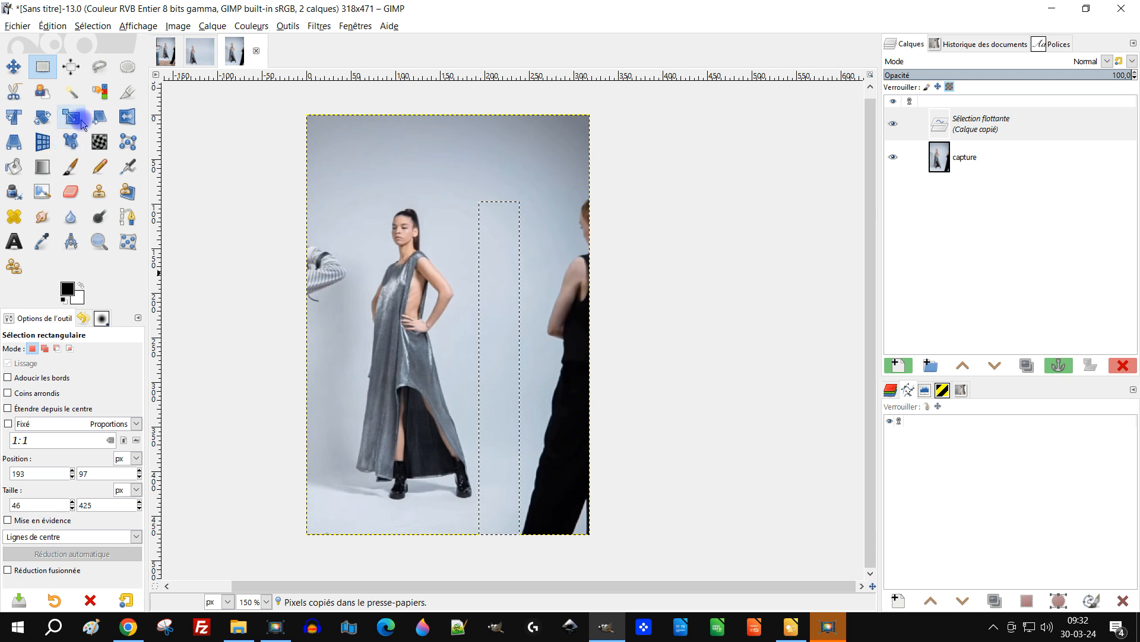
# Step: Stretch the pasted wall strip to 128 × 374 px so it covers the person in black, and anchor it to the image
pyautogui.click(92, 88)
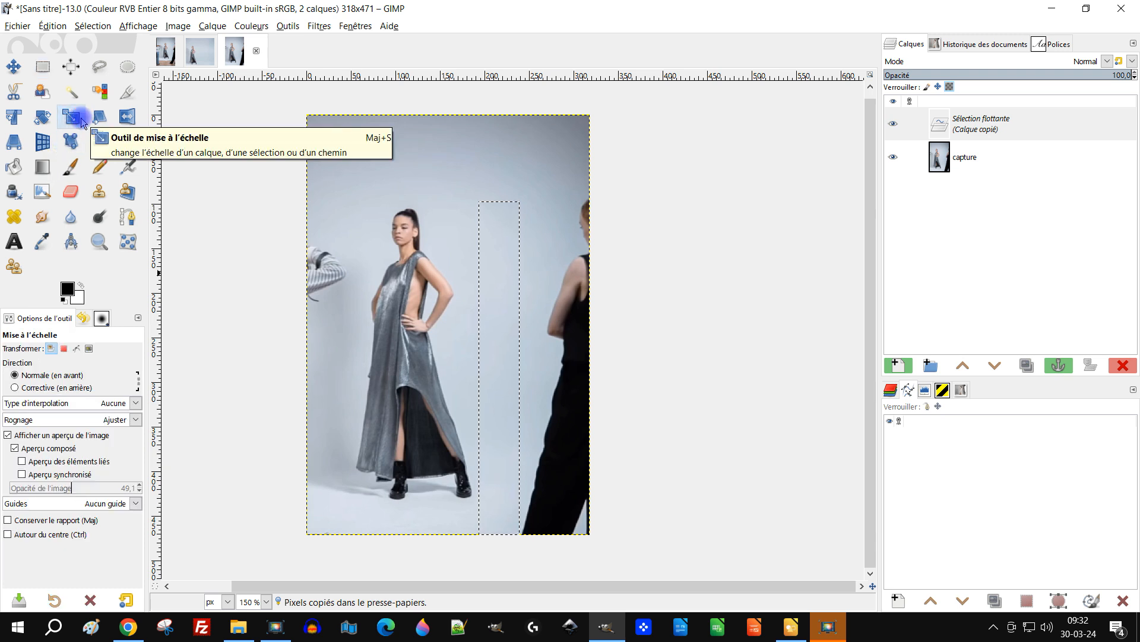
pyautogui.click(509, 343)
pyautogui.moveTo(520, 368); pyautogui.dragTo(600, 367)
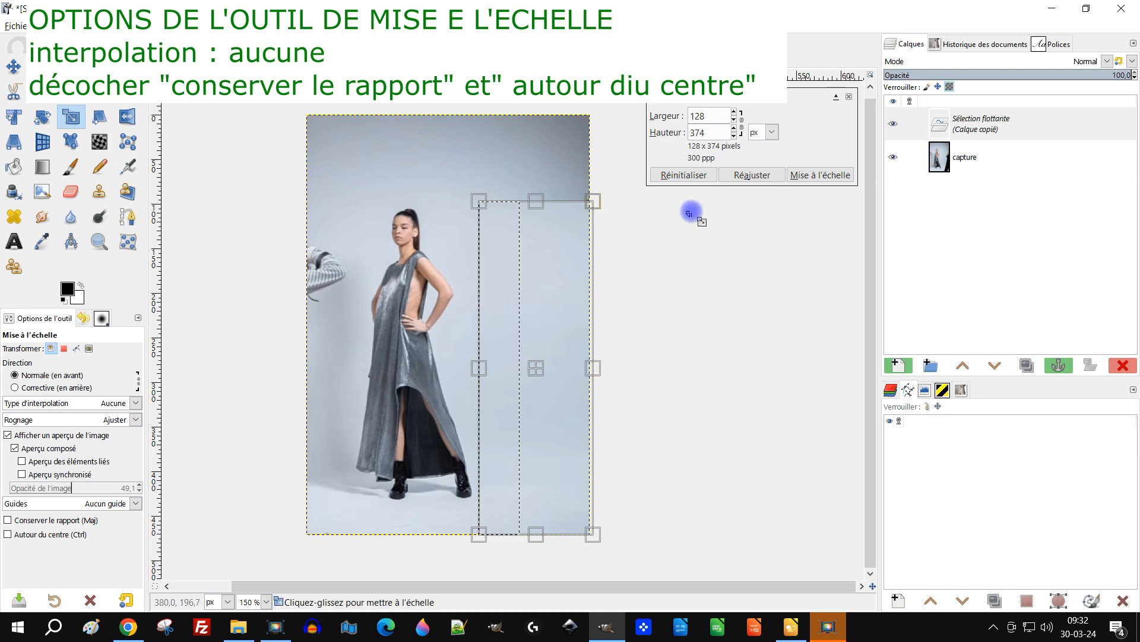
pyautogui.click(820, 175)
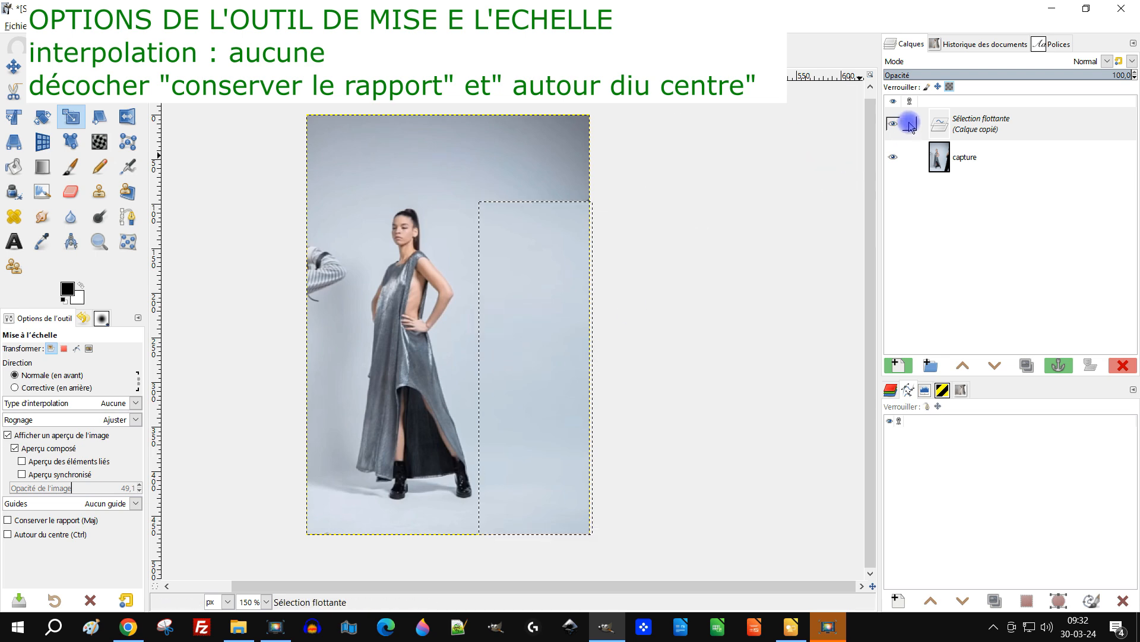
pyautogui.click(956, 134)
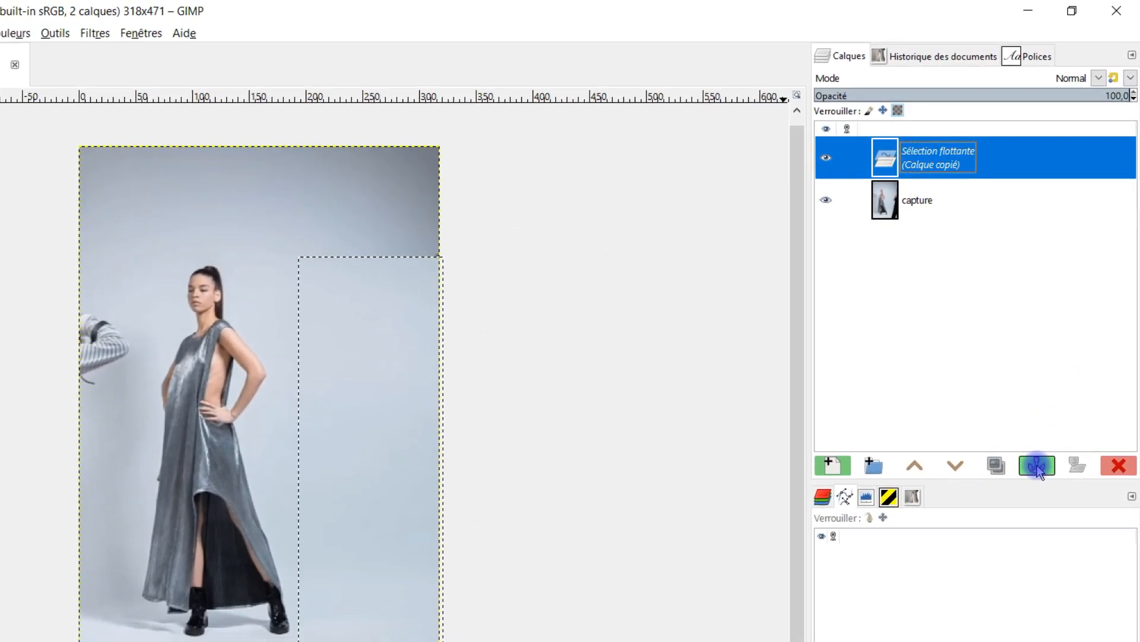
pyautogui.click(1038, 466)
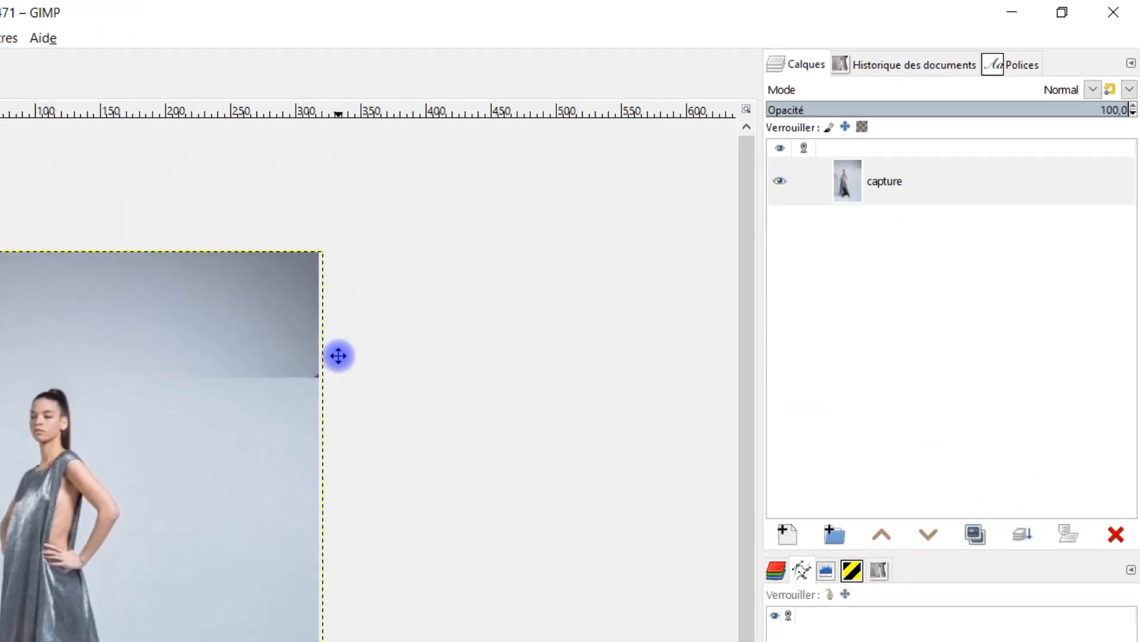
pyautogui.moveTo(141, 559); pyautogui.dragTo(224, 449)
pyautogui.scroll(1, 343, 276)
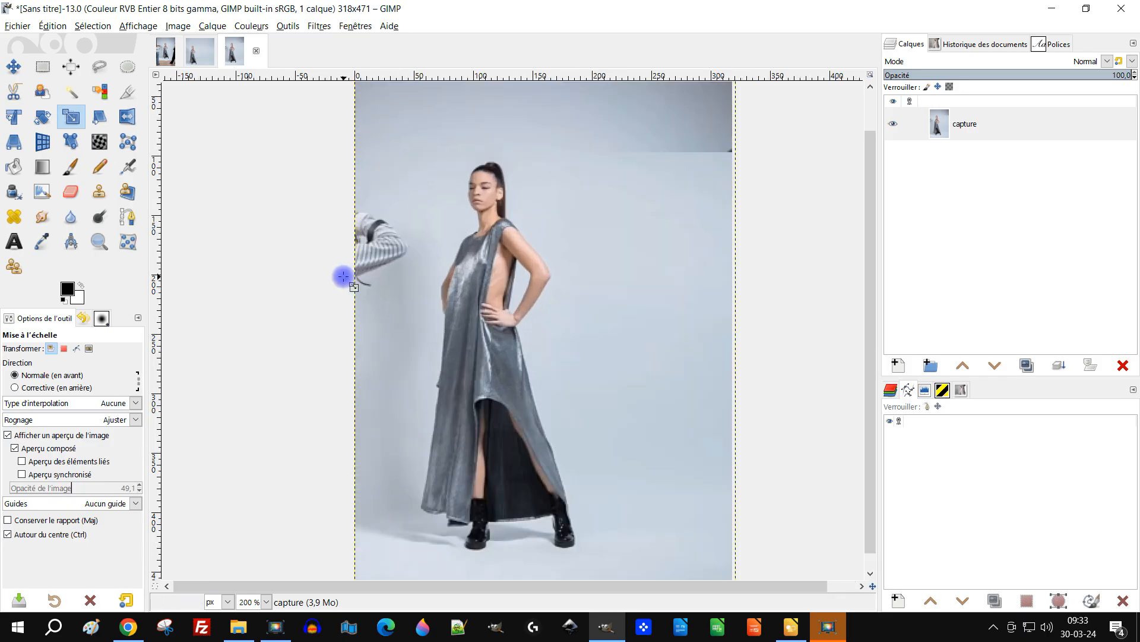
pyautogui.moveTo(388, 254); pyautogui.dragTo(362, 285)
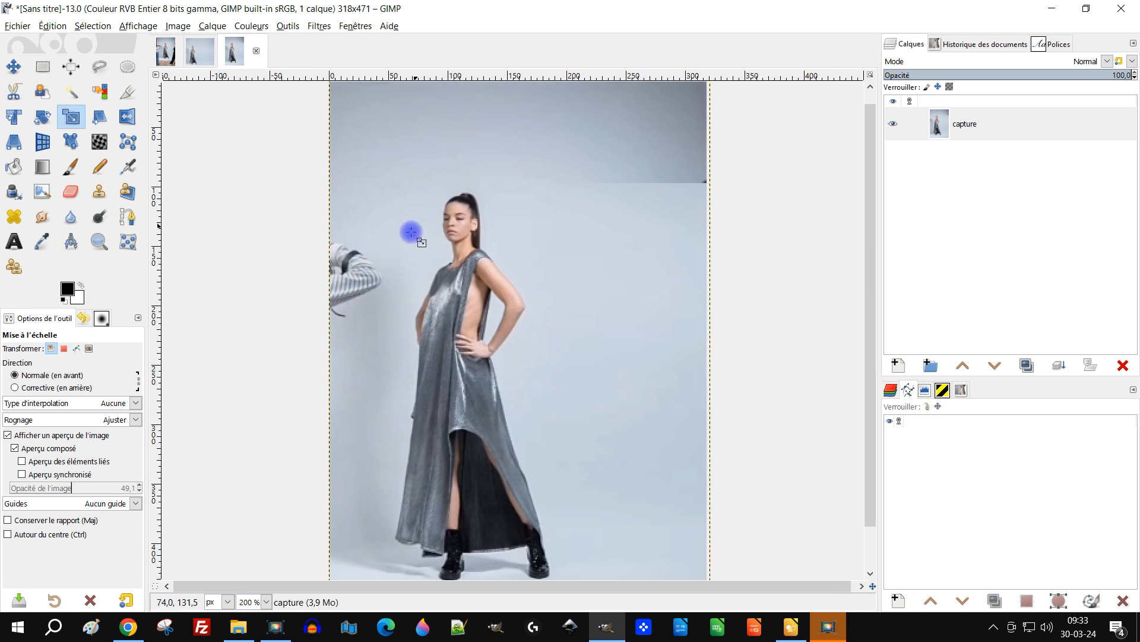
# Step: Clone clean wall over the hard edge of the darker patch in the picture's upper-right corner
pyautogui.moveTo(412, 231); pyautogui.dragTo(371, 259)
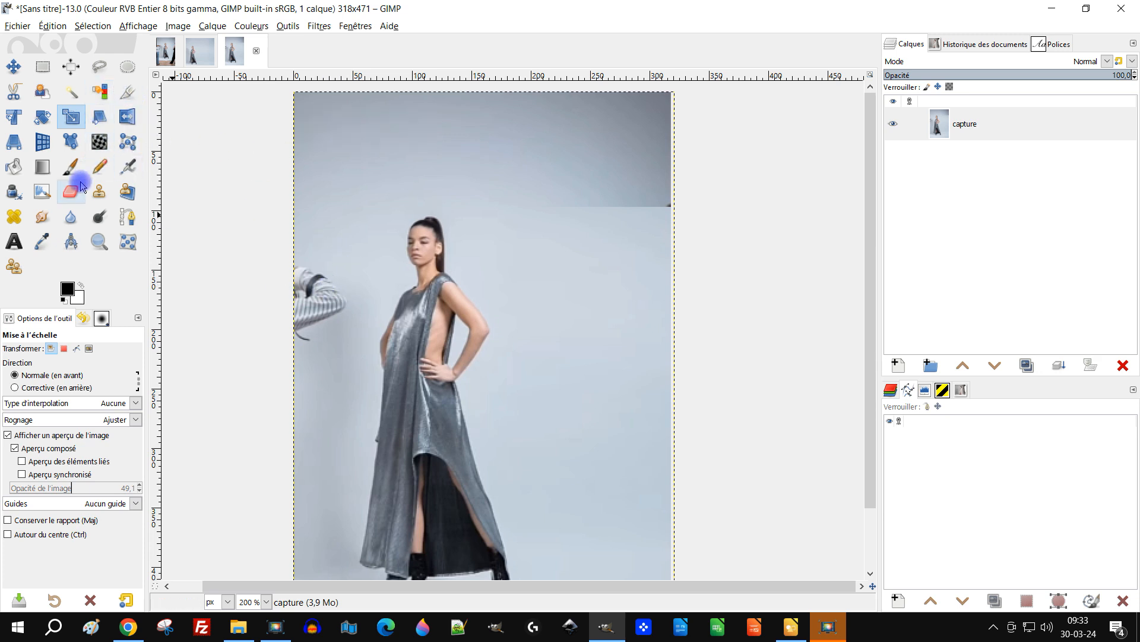
pyautogui.click(100, 194)
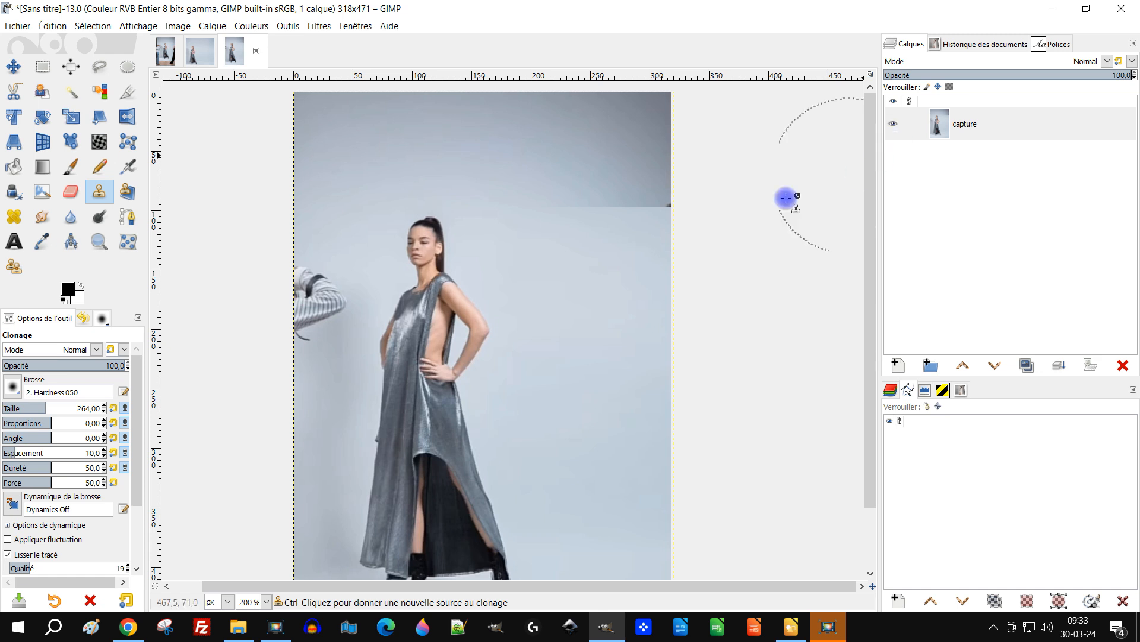
pyautogui.moveTo(746, 226); pyautogui.dragTo(690, 270)
pyautogui.scroll(1, 629, 232)
pyautogui.moveTo(448, 186); pyautogui.dragTo(464, 267)
pyautogui.keyDown('ctrl'); pyautogui.click(462, 242); pyautogui.keyUp('ctrl')
pyautogui.click(586, 318)
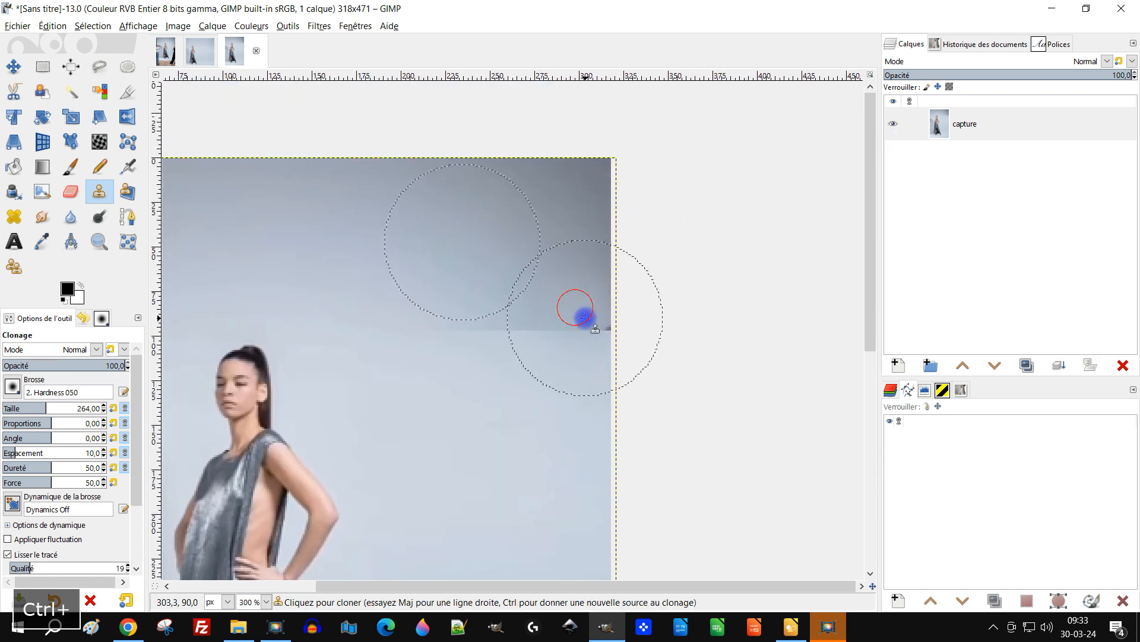
pyautogui.moveTo(595, 319)
pyautogui.mouseDown()
pyautogui.moveTo(502, 327)
pyautogui.moveTo(463, 314)
pyautogui.mouseUp()
pyautogui.scroll(-2, 659, 306)
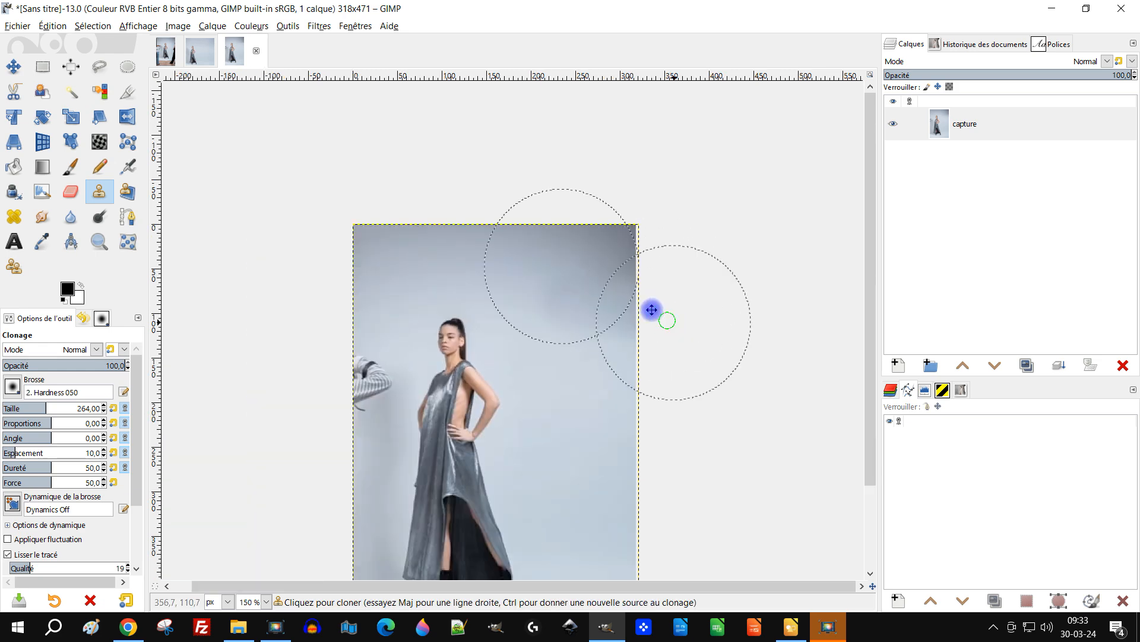
# Step: Heal the remaining tone transition on the upper-right wall, sampling from the clean wall beside the model's raised elbow
pyautogui.scroll(2, 592, 285)
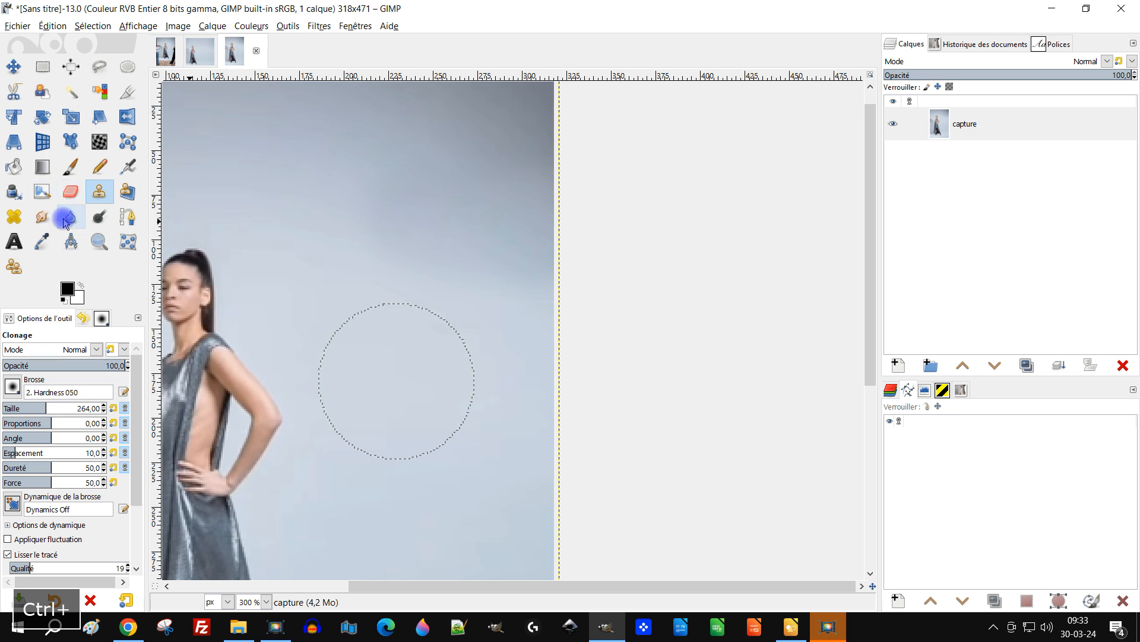
pyautogui.click(14, 216)
pyautogui.keyDown('ctrl'); pyautogui.click(461, 404); pyautogui.keyUp('ctrl')
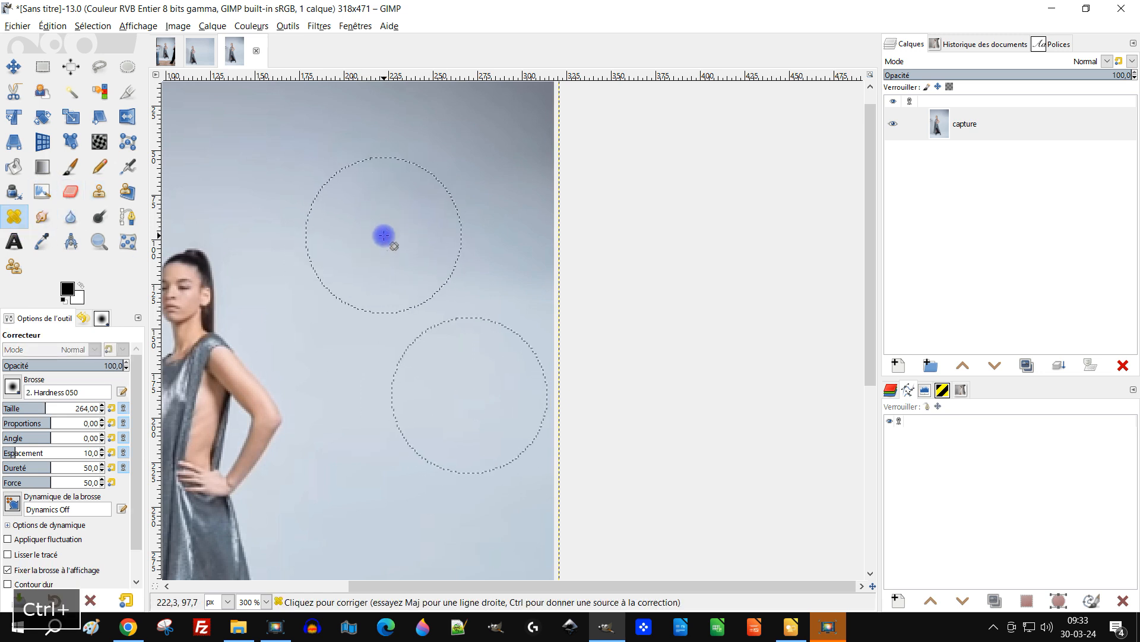
pyautogui.moveTo(417, 267); pyautogui.dragTo(434, 285)
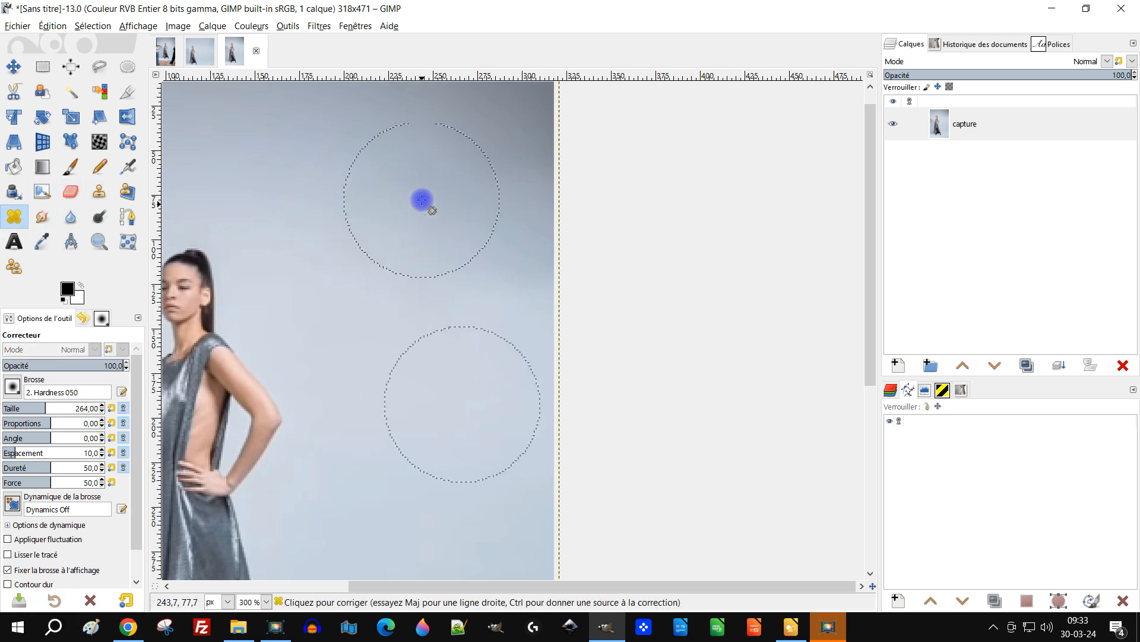
pyautogui.moveTo(409, 199)
pyautogui.mouseDown()
pyautogui.moveTo(429, 290)
pyautogui.moveTo(459, 298)
pyautogui.mouseUp()
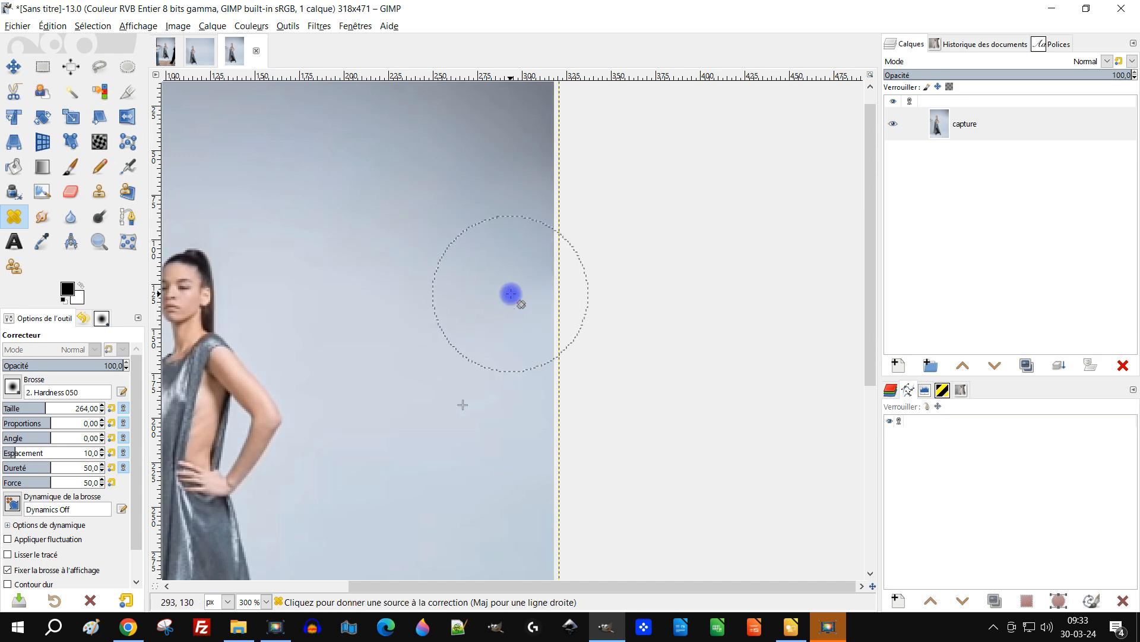
pyautogui.scroll(-4, 512, 295)
pyautogui.scroll(2, 522, 316)
pyautogui.scroll(1, 511, 323)
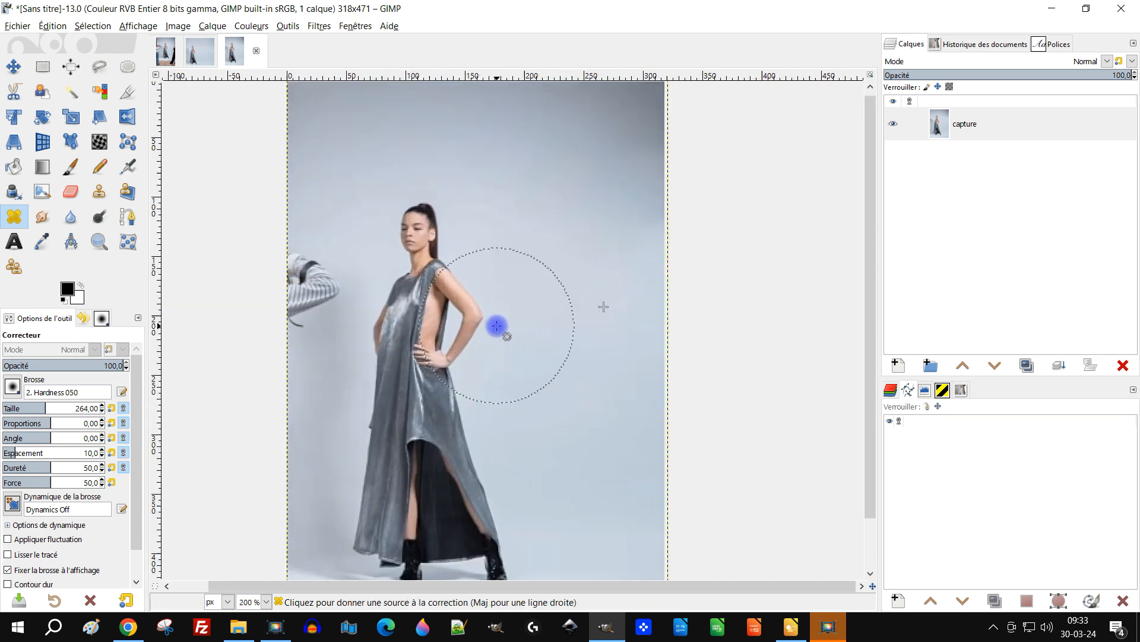
# Step: Clone the clean wall below the striped sleeve over the photographer's arm at the picture's left edge
pyautogui.scroll(2, 381, 416)
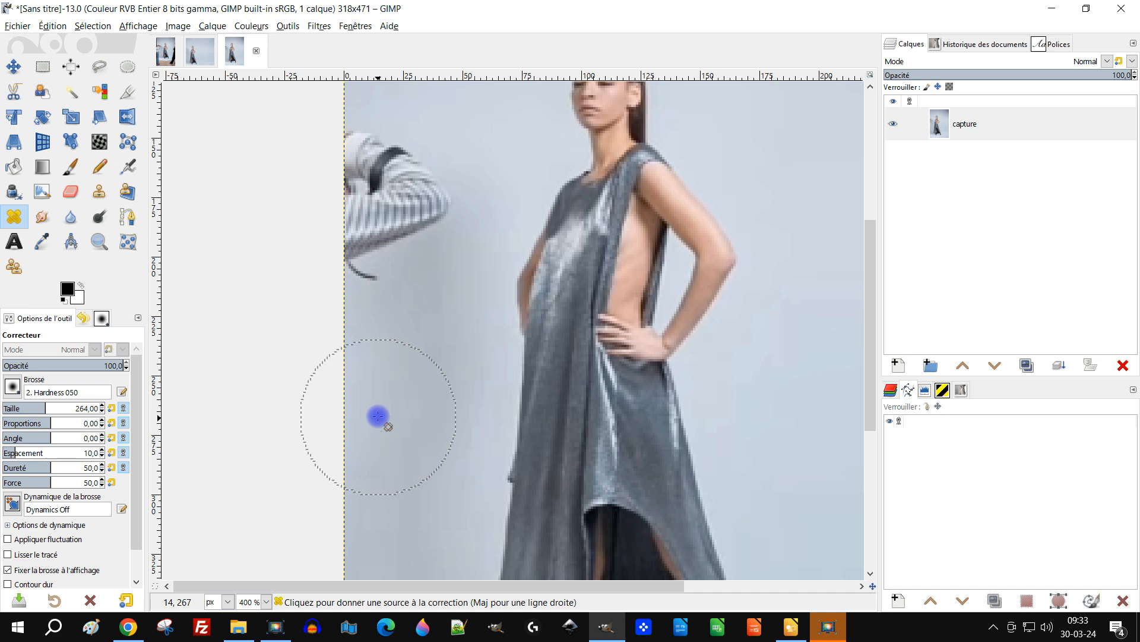
pyautogui.keyDown('ctrl'); pyautogui.click(374, 419); pyautogui.keyUp('ctrl')
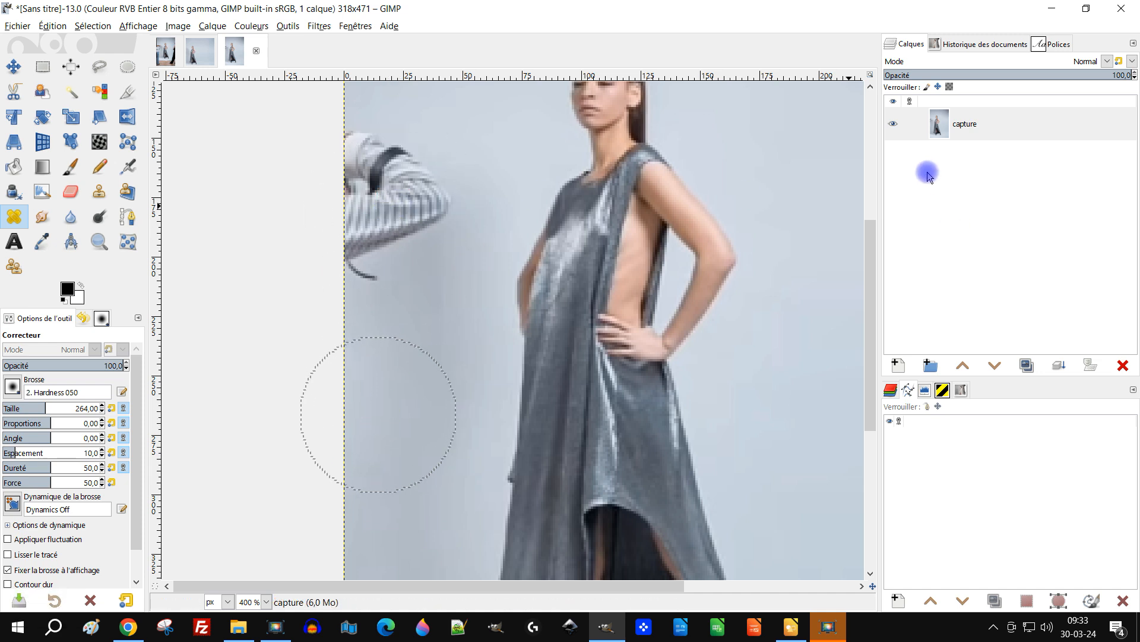
pyautogui.click(959, 126)
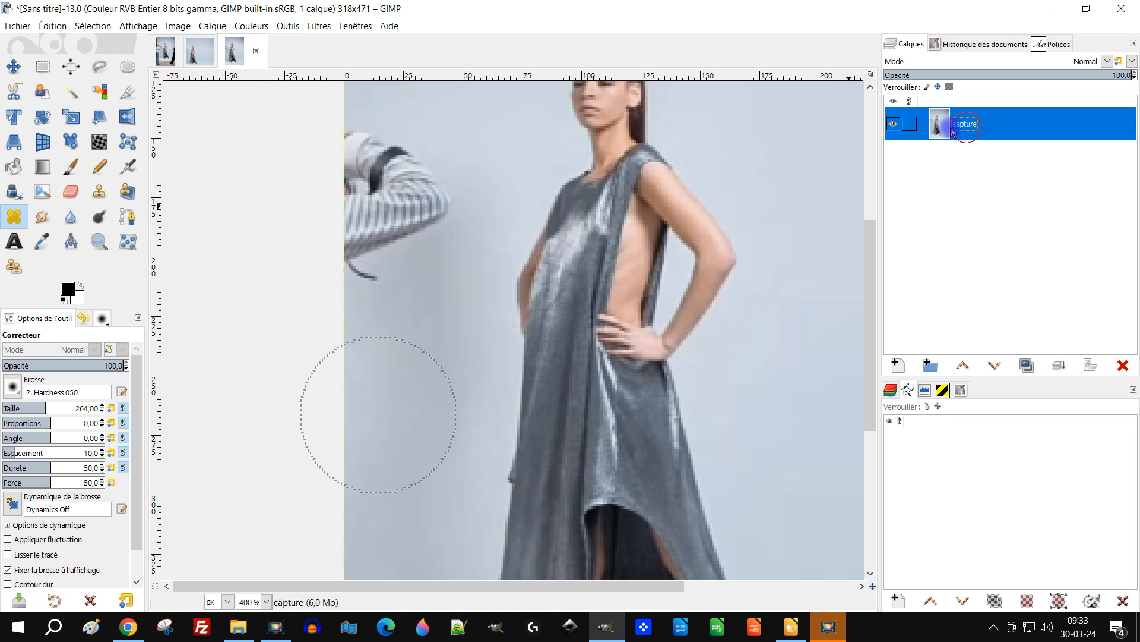
pyautogui.click(99, 192)
pyautogui.keyDown('ctrl'); pyautogui.click(395, 396); pyautogui.keyUp('ctrl')
pyautogui.moveTo(377, 214)
pyautogui.mouseDown()
pyautogui.moveTo(349, 249)
pyautogui.moveTo(364, 267)
pyautogui.moveTo(397, 216)
pyautogui.moveTo(383, 204)
pyautogui.moveTo(411, 203)
pyautogui.moveTo(401, 188)
pyautogui.moveTo(369, 183)
pyautogui.moveTo(387, 171)
pyautogui.moveTo(357, 155)
pyautogui.moveTo(331, 159)
pyautogui.moveTo(343, 185)
pyautogui.mouseUp()
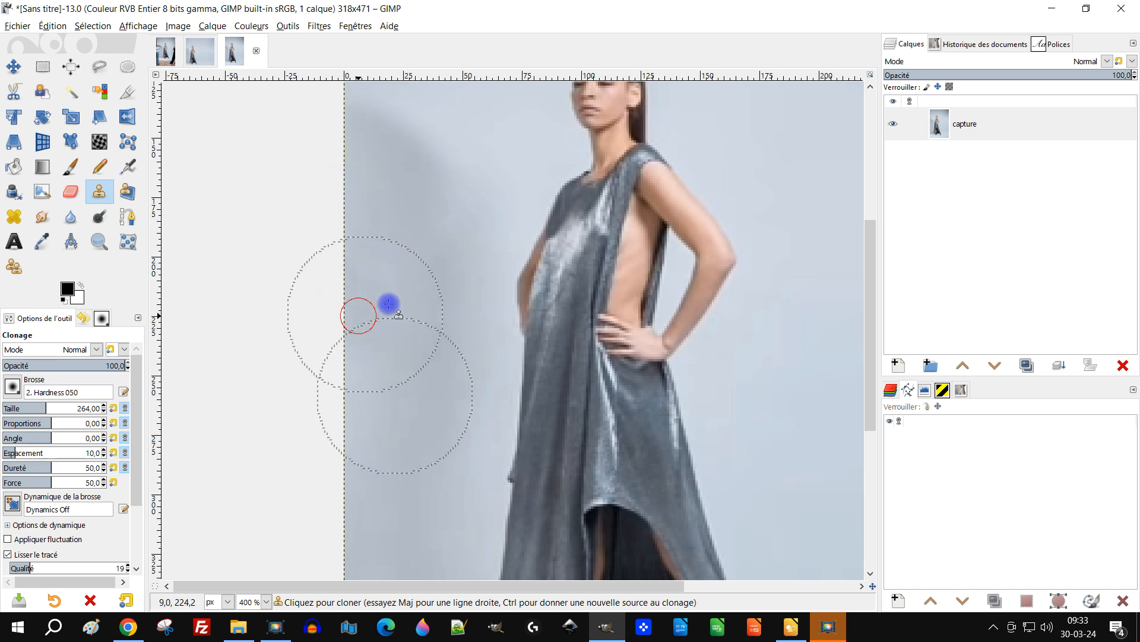
pyautogui.keyDown('ctrl'); pyautogui.click(348, 369); pyautogui.keyUp('ctrl')
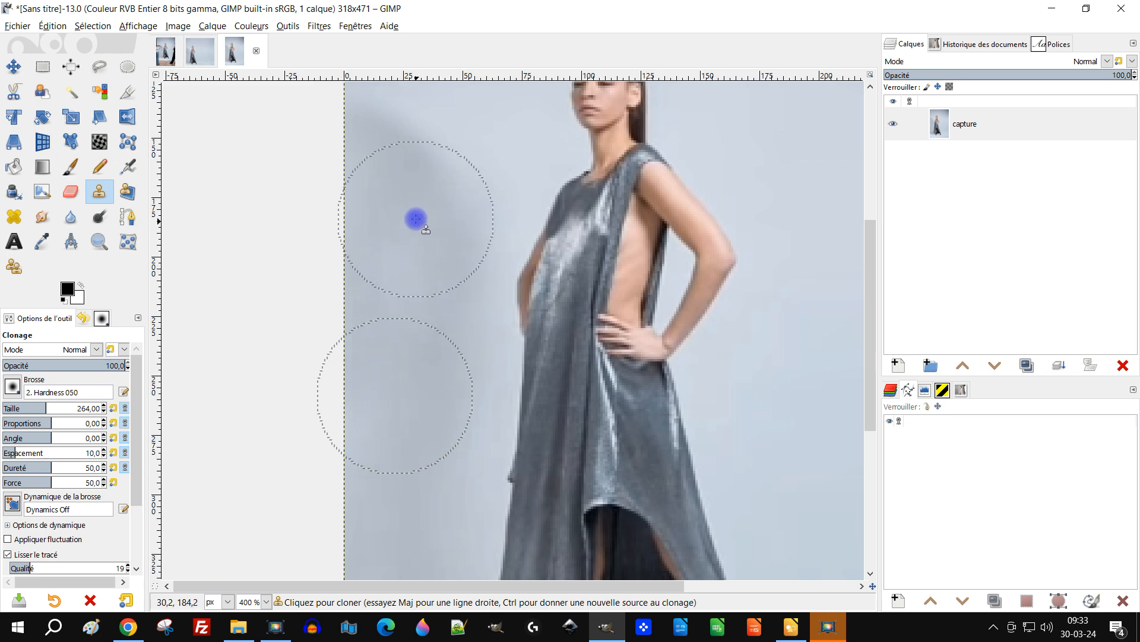
# Step: Smudge the shadow and cloned area on the wall between the picture's left edge and the model to blend them
pyautogui.scroll(-2, 390, 280)
pyautogui.scroll(1, 376, 272)
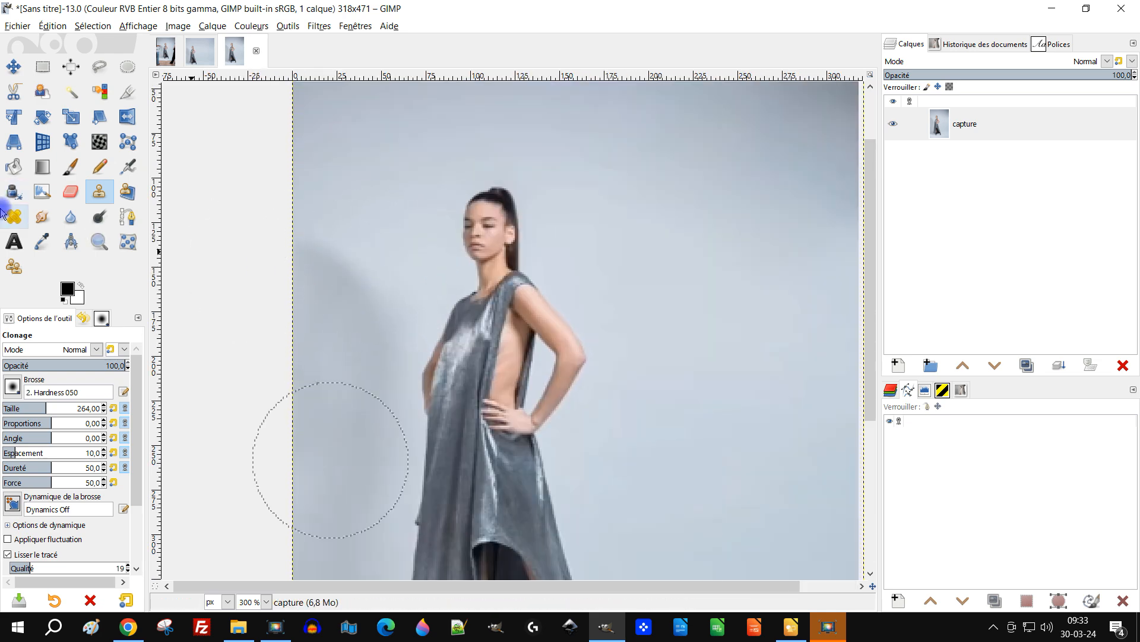
pyautogui.click(41, 216)
pyautogui.scroll(2, 352, 303)
pyautogui.click(332, 329)
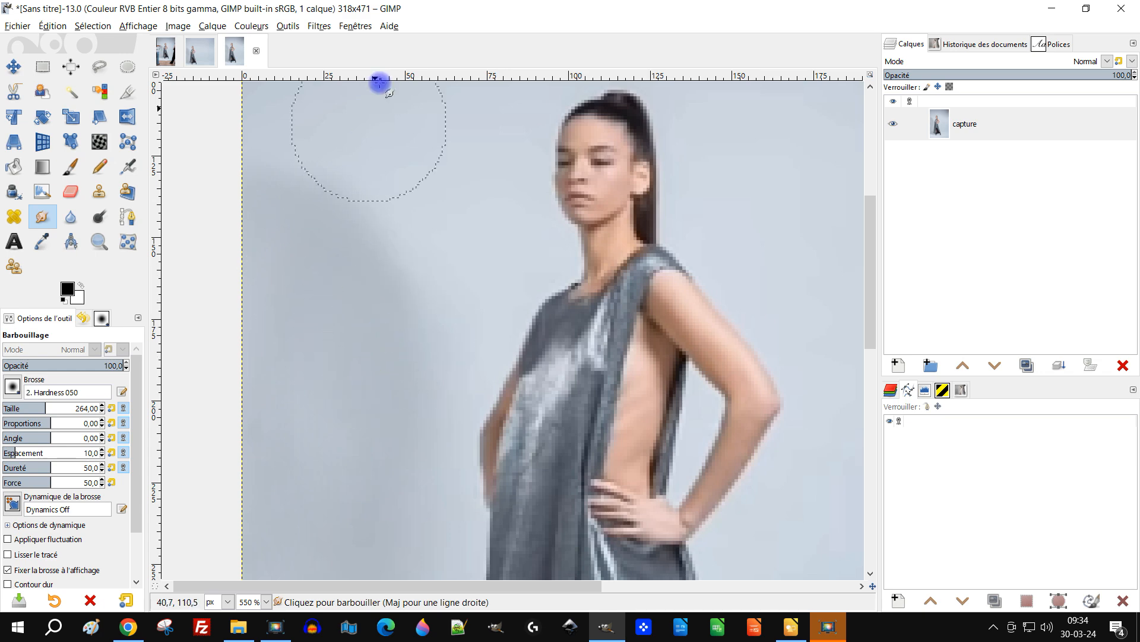
pyautogui.scroll(-3, 399, 311)
pyautogui.scroll(3, 400, 252)
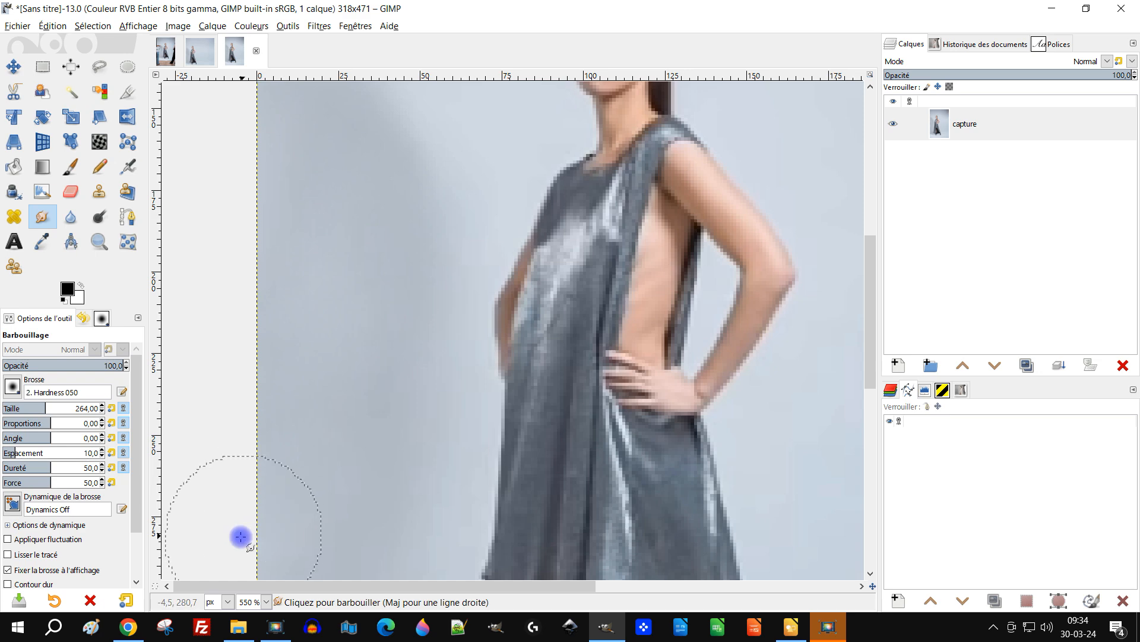
pyautogui.scroll(-4, 334, 310)
pyautogui.scroll(1, 327, 229)
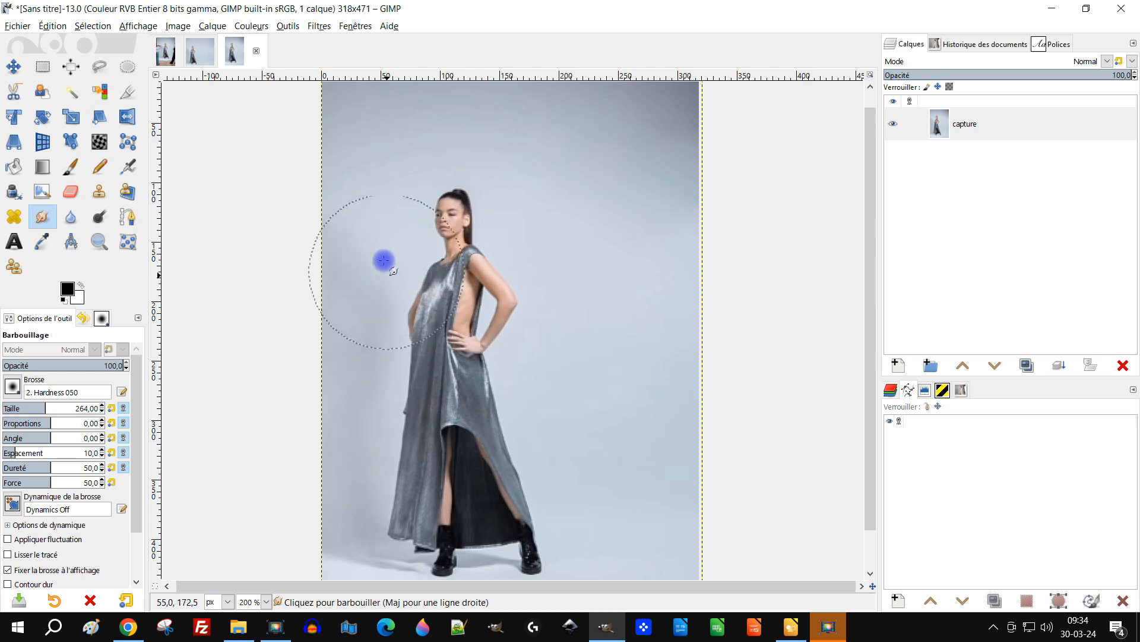
pyautogui.scroll(1, 384, 260)
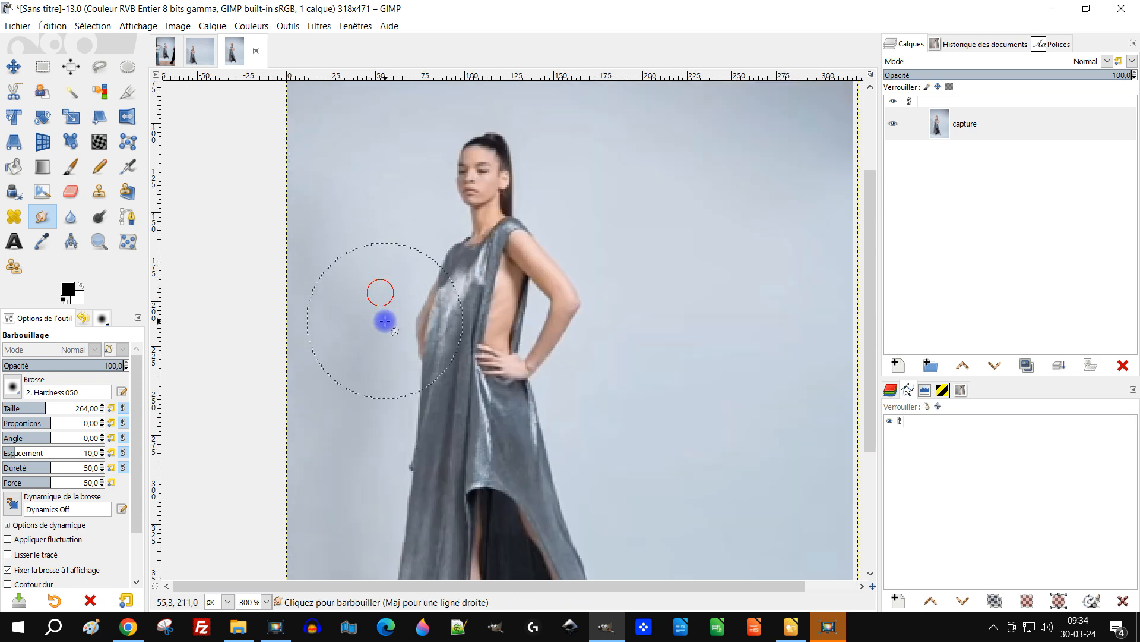
pyautogui.scroll(1, 321, 270)
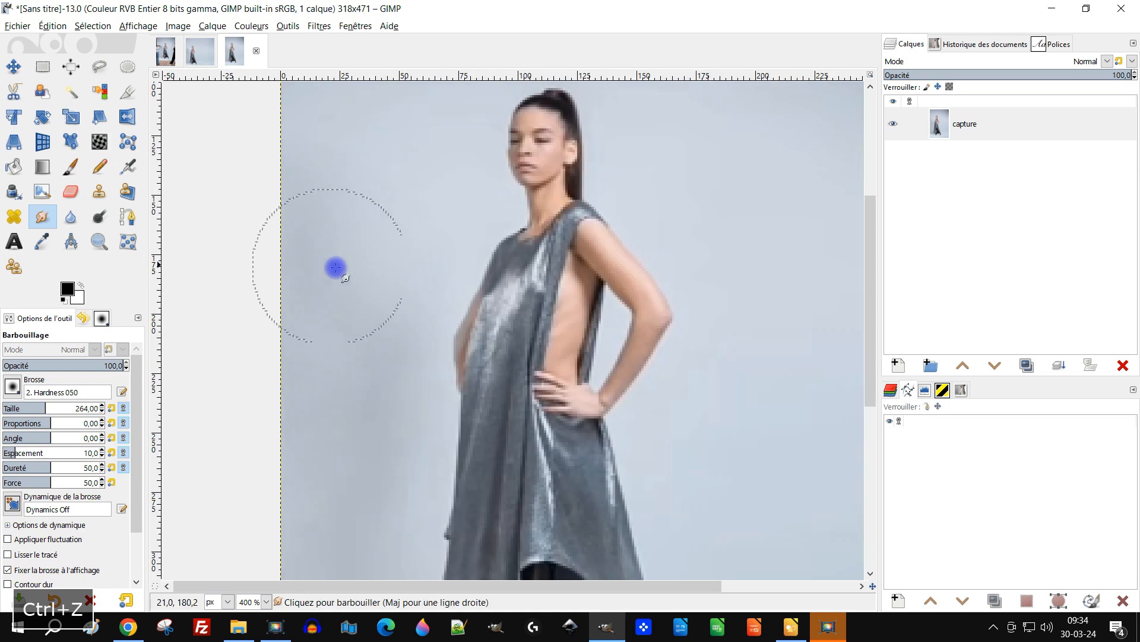
pyautogui.moveTo(331, 408); pyautogui.dragTo(293, 295)
pyautogui.moveTo(324, 366)
pyautogui.mouseDown()
pyautogui.moveTo(324, 311)
pyautogui.moveTo(307, 271)
pyautogui.mouseUp()
pyautogui.moveTo(374, 340); pyautogui.dragTo(371, 328)
pyautogui.scroll(-2, 362, 301)
pyautogui.moveTo(334, 307); pyautogui.dragTo(295, 309)
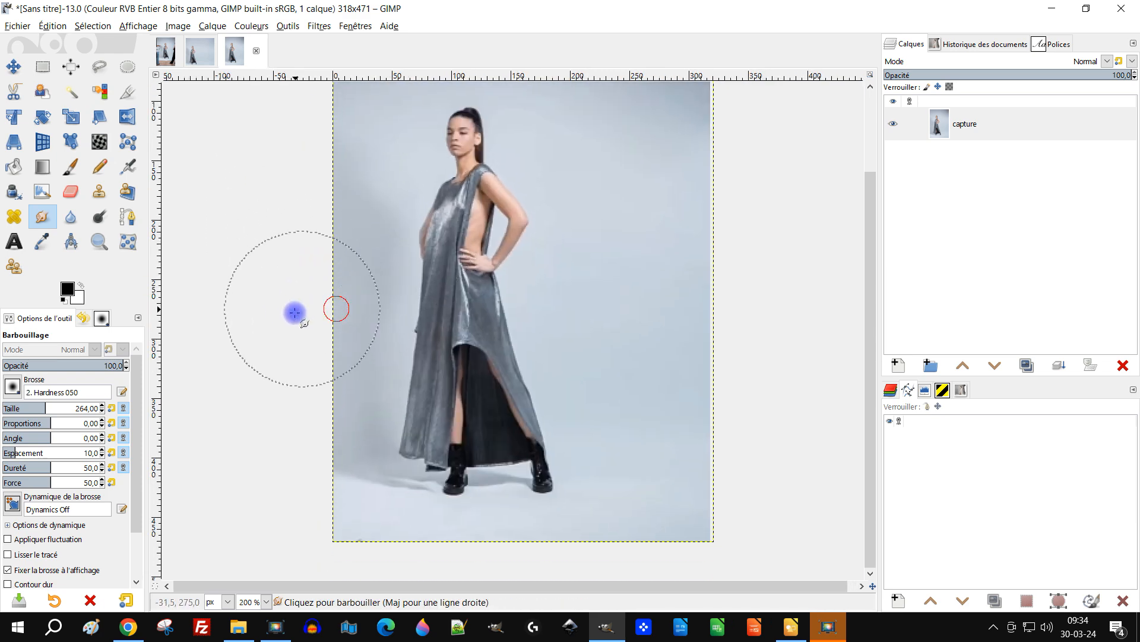
pyautogui.scroll(-1, 408, 326)
pyautogui.moveTo(446, 337)
pyautogui.mouseDown()
pyautogui.moveTo(428, 371)
pyautogui.moveTo(452, 339)
pyautogui.mouseUp()
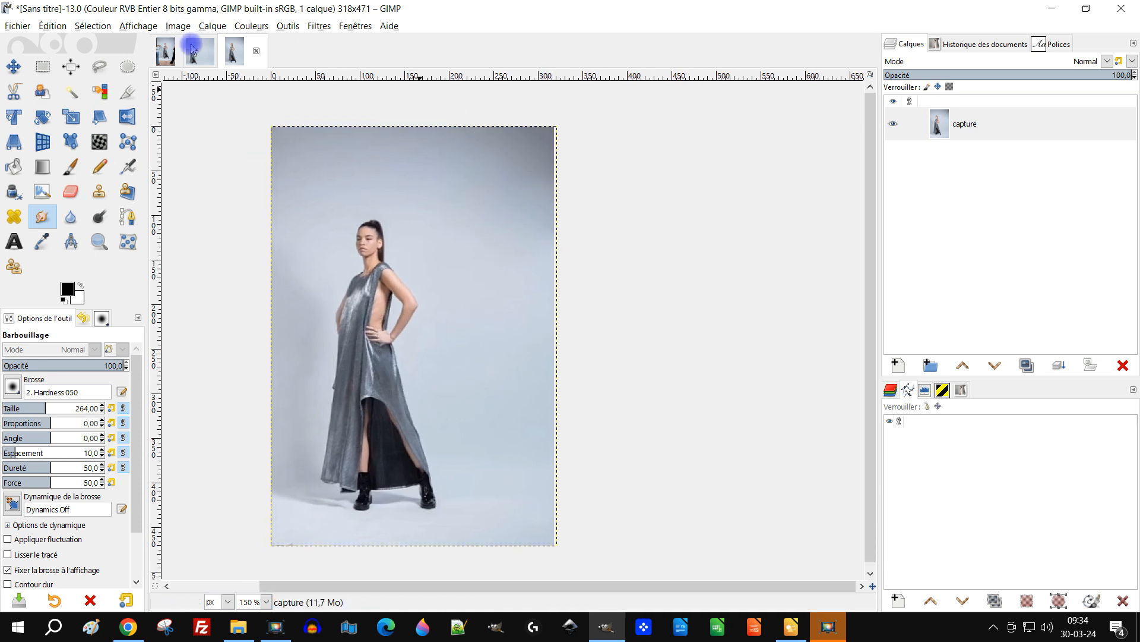
# Step: Return to the original 397 × 596 px image, copy the whole picture and paste it as a new image
pyautogui.click(170, 53)
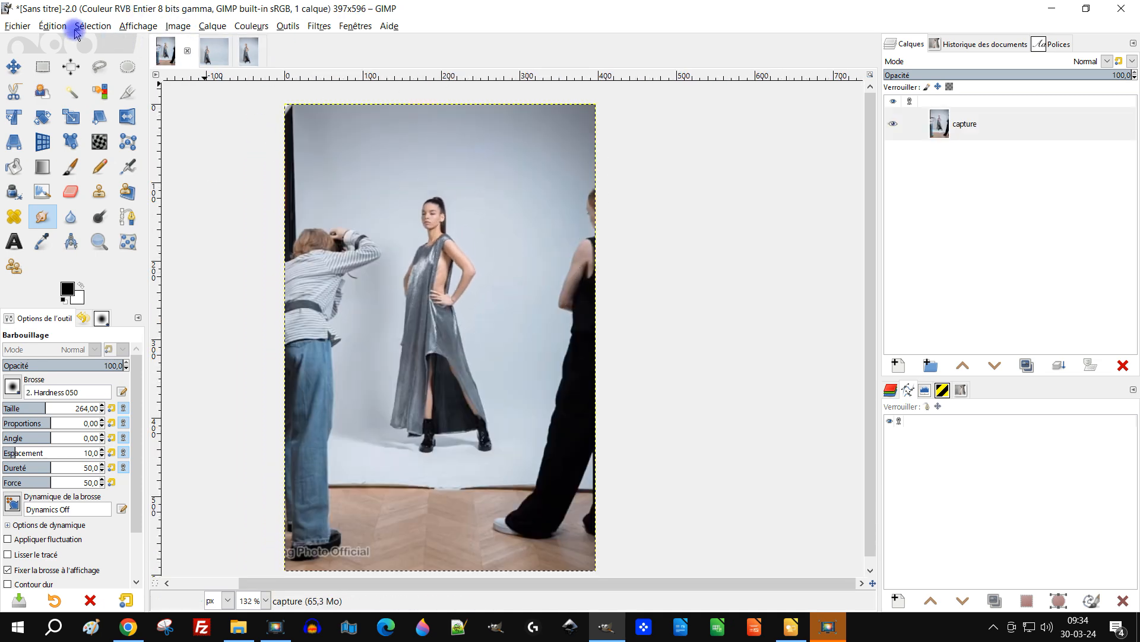
pyautogui.click(52, 26)
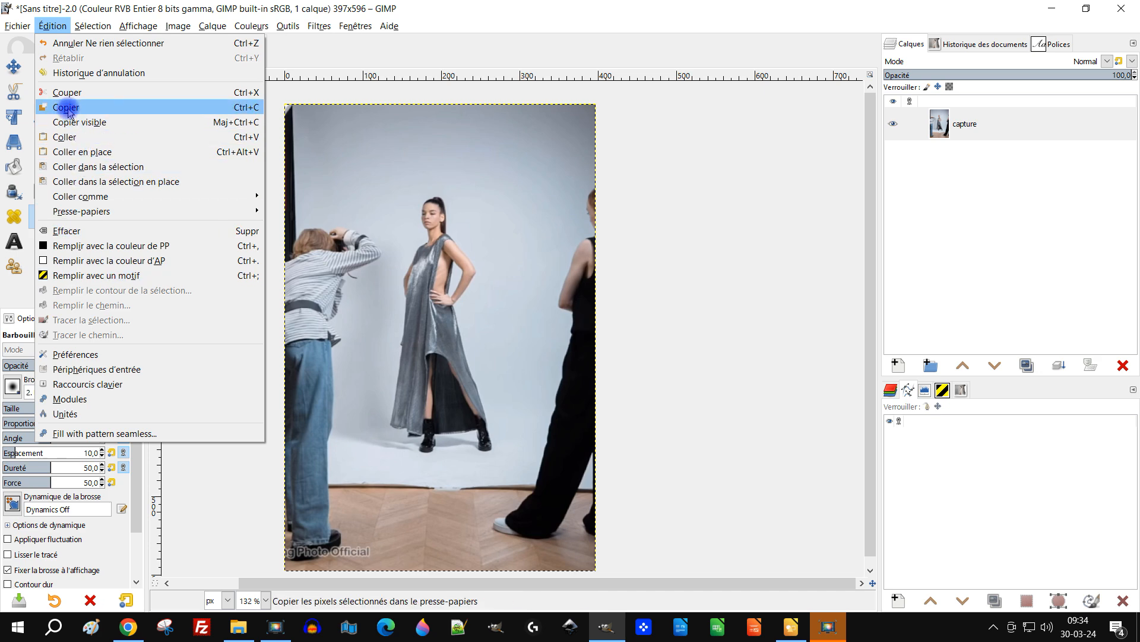
pyautogui.click(65, 107)
pyautogui.click(52, 27)
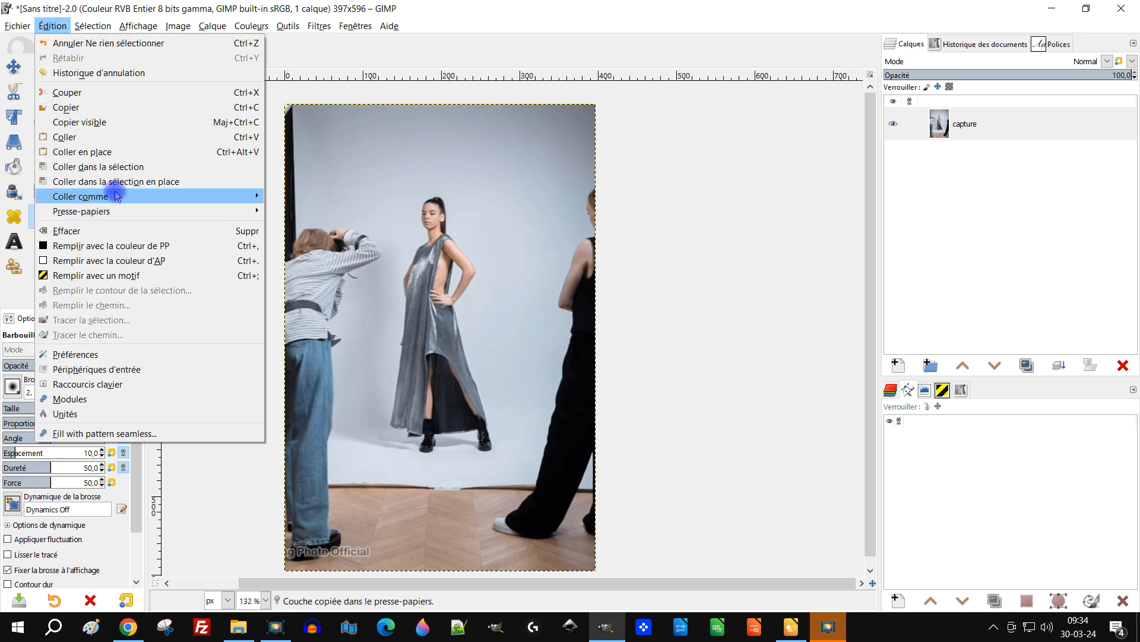
pyautogui.moveTo(116, 196)
pyautogui.click(348, 221)
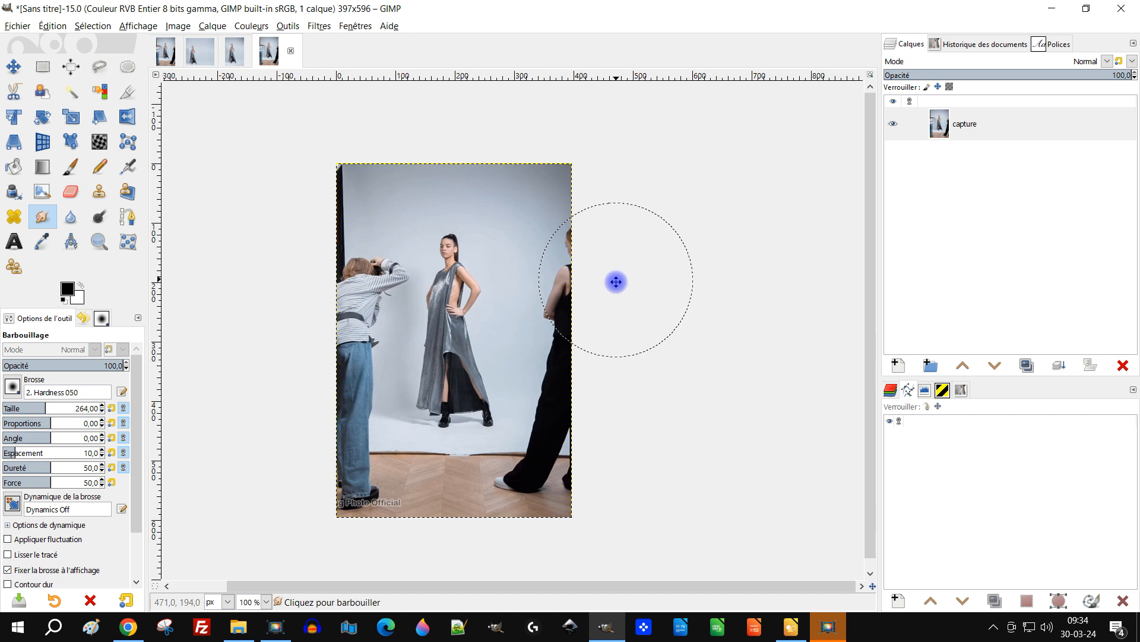
# Step: Outline the model and clean backdrop with a polygonal Free Select, excluding the photographer, the person in black, the dark edge strip and the wooden floor
pyautogui.scroll(1, 566, 345)
pyautogui.moveTo(591, 350); pyautogui.dragTo(562, 355)
pyautogui.moveTo(445, 186); pyautogui.dragTo(455, 212)
pyautogui.click(98, 65)
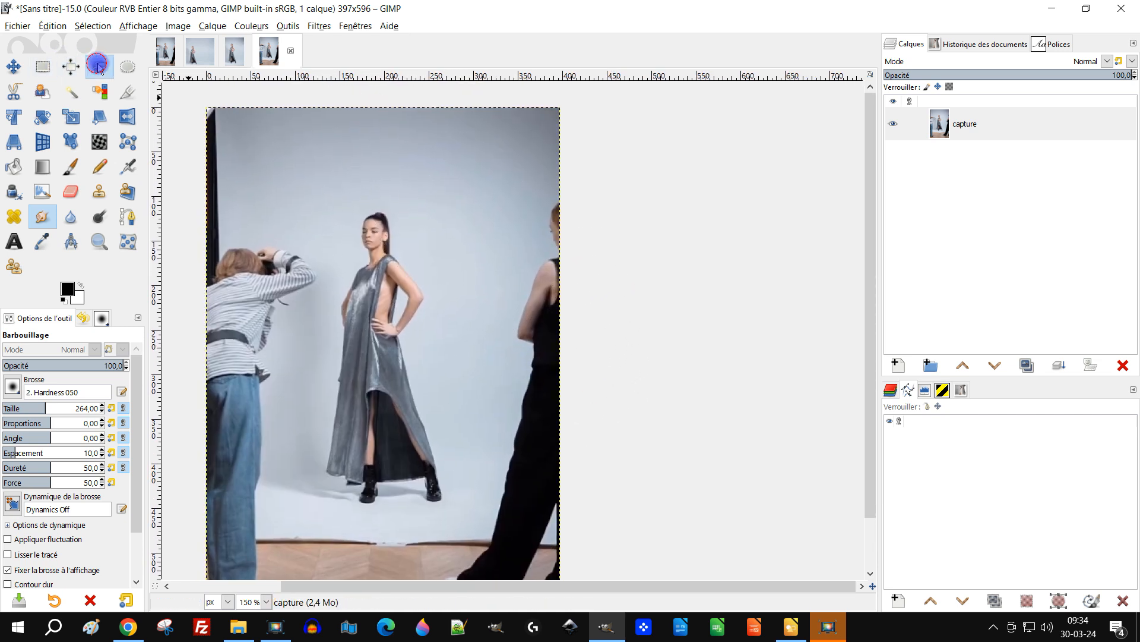
pyautogui.click(260, 535)
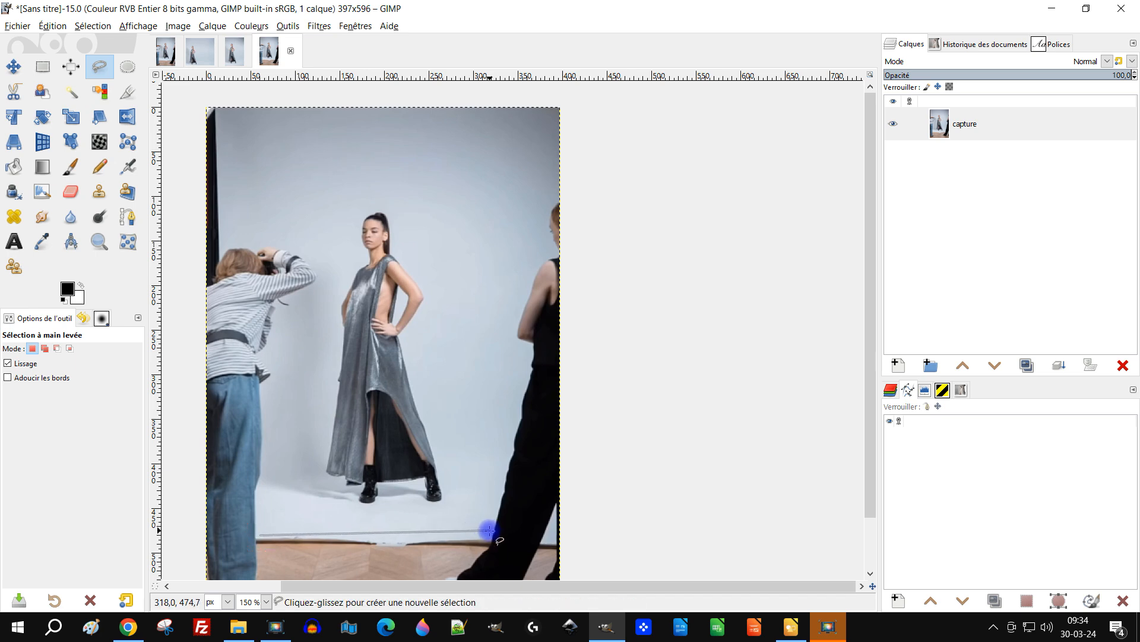
pyautogui.click(510, 428)
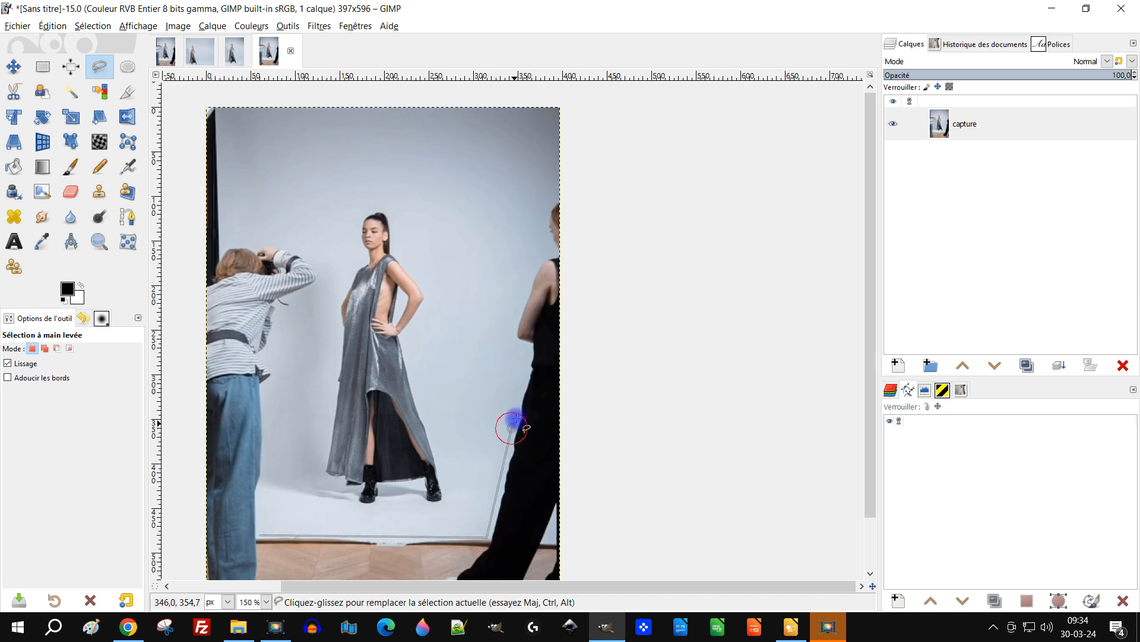
pyautogui.moveTo(522, 394)
pyautogui.mouseDown()
pyautogui.moveTo(498, 364)
pyautogui.moveTo(527, 354)
pyautogui.mouseUp()
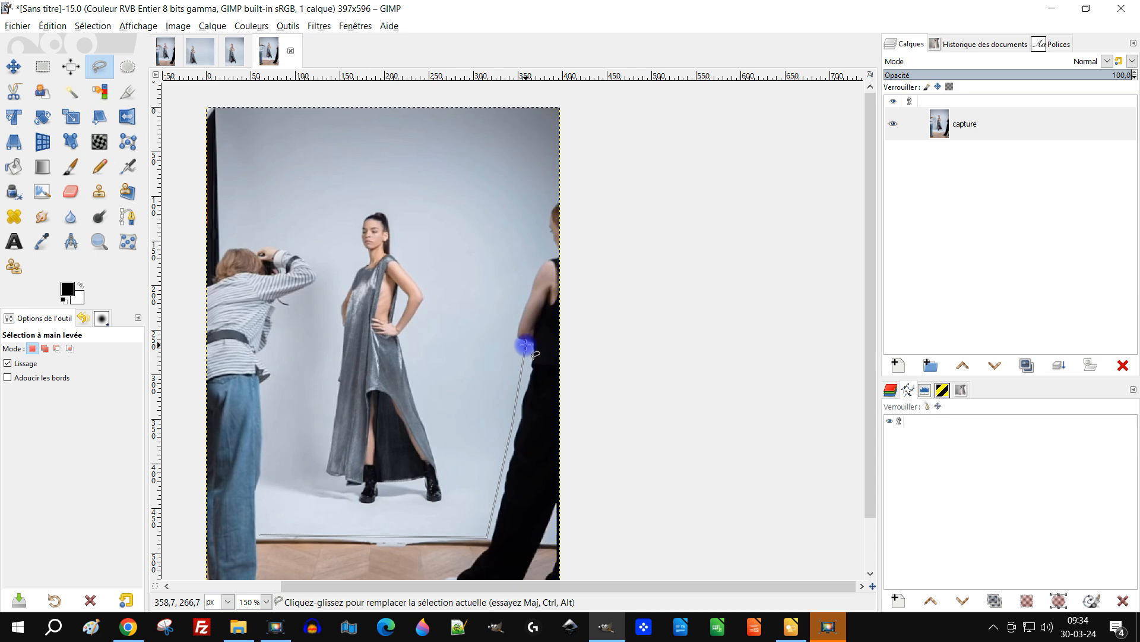
pyautogui.click(509, 335)
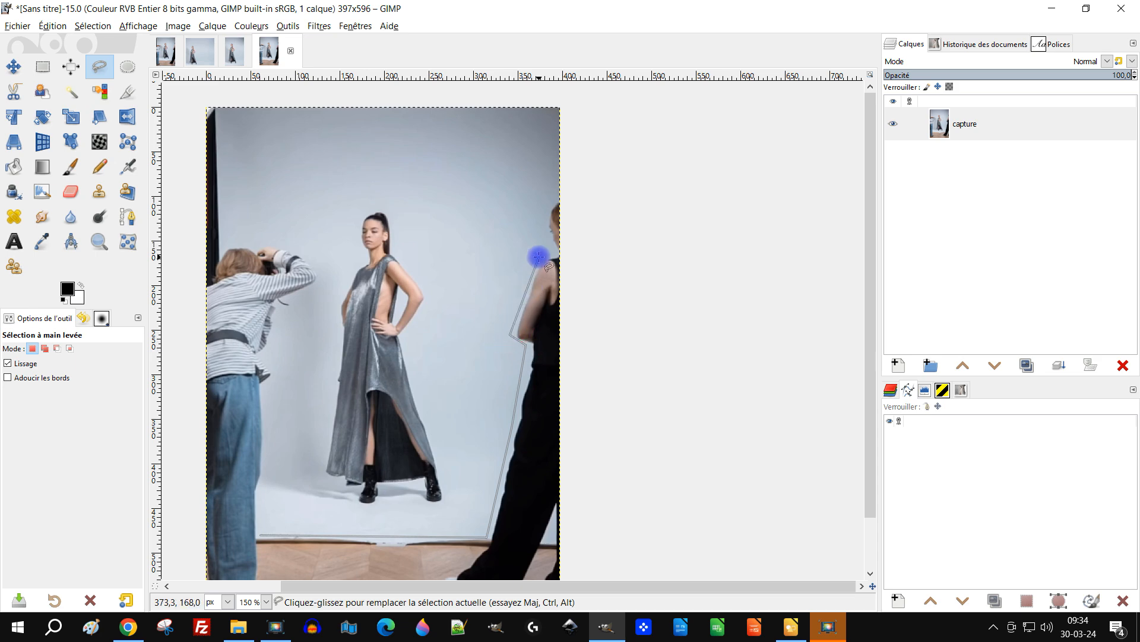
pyautogui.click(538, 257)
pyautogui.click(567, 157)
pyautogui.click(572, 91)
pyautogui.click(189, 94)
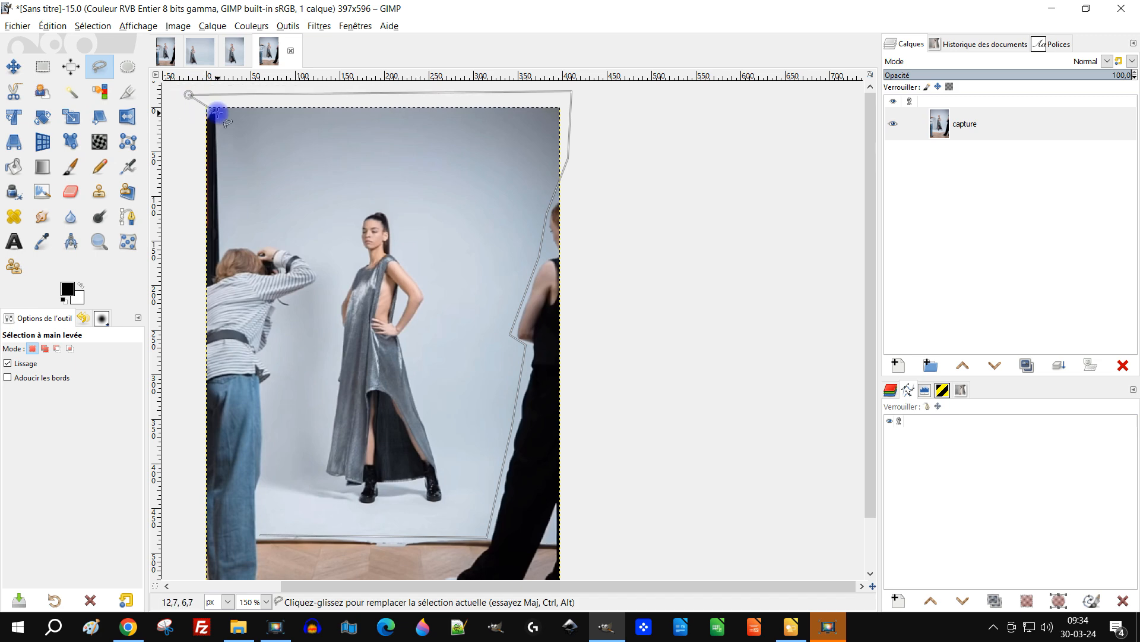
pyautogui.click(216, 108)
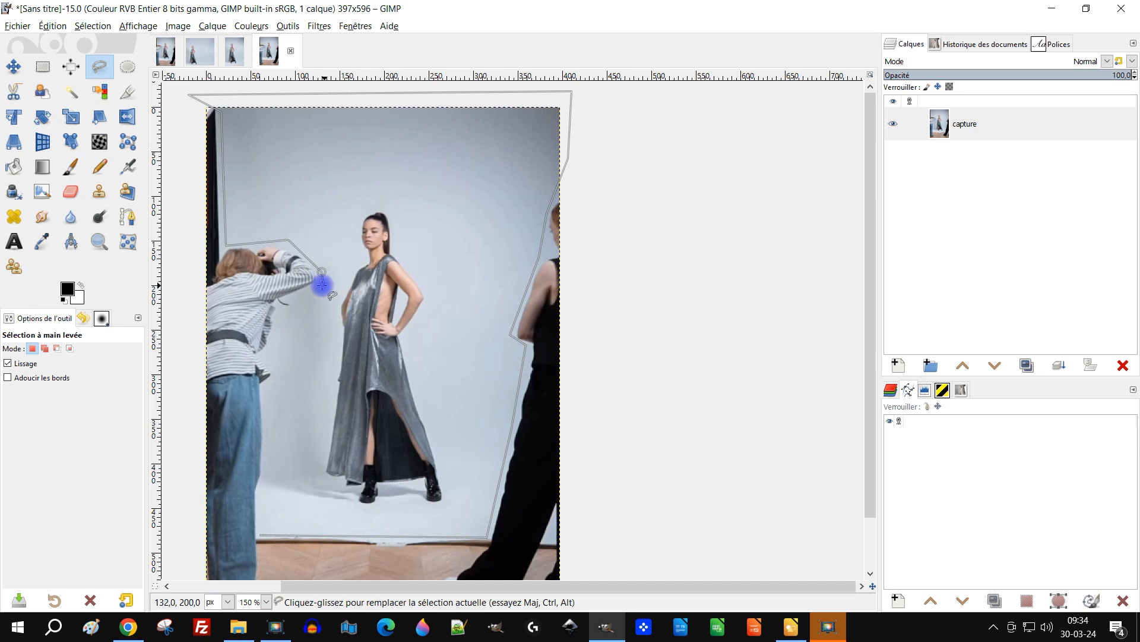
pyautogui.click(293, 309)
pyautogui.click(280, 330)
pyautogui.click(284, 376)
pyautogui.click(264, 402)
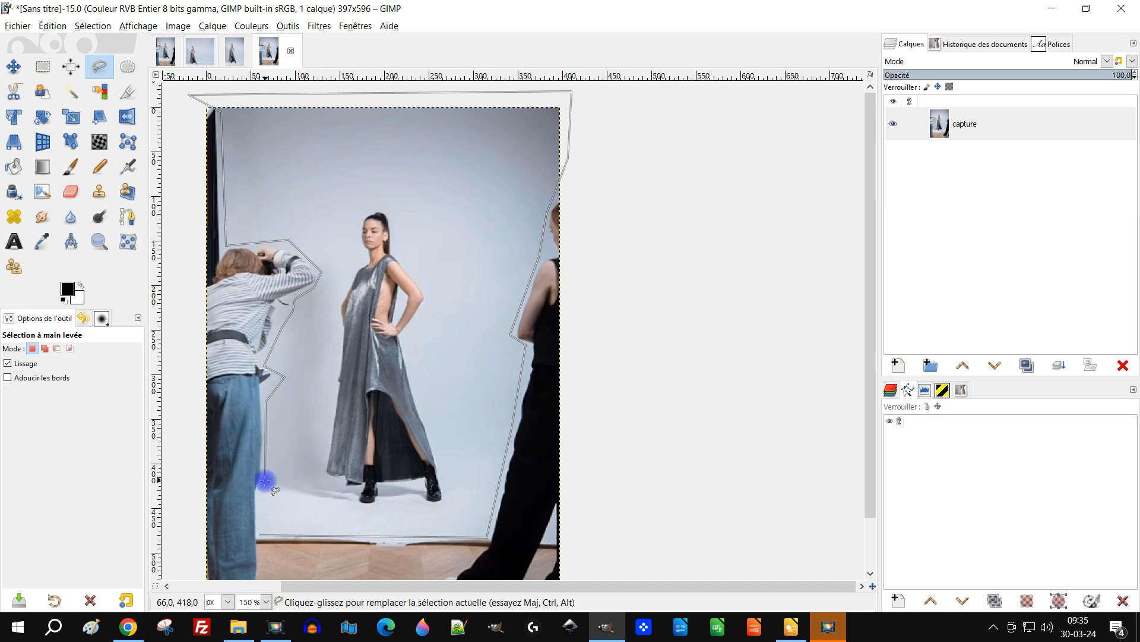
pyautogui.click(261, 537)
pyautogui.scroll(-3, 509, 247)
pyautogui.scroll(2, 499, 254)
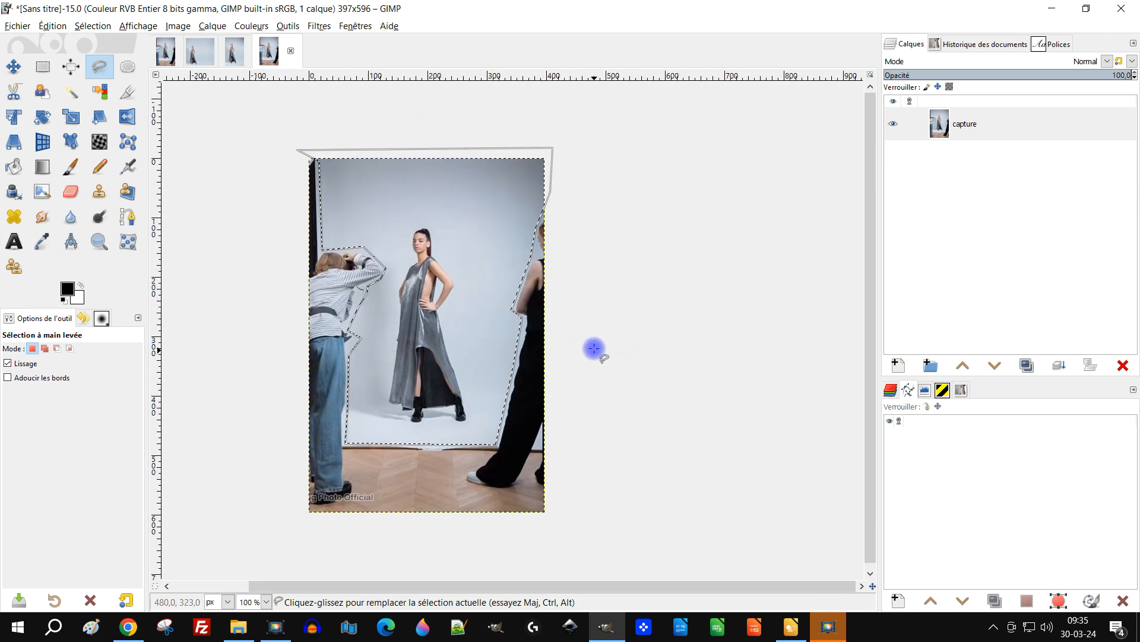
# Step: Copy the outlined model and backdrop and paste them as a new layer above the photo
pyautogui.hotkey('ctrl', 'c')
pyautogui.hotkey('ctrl', 'v')
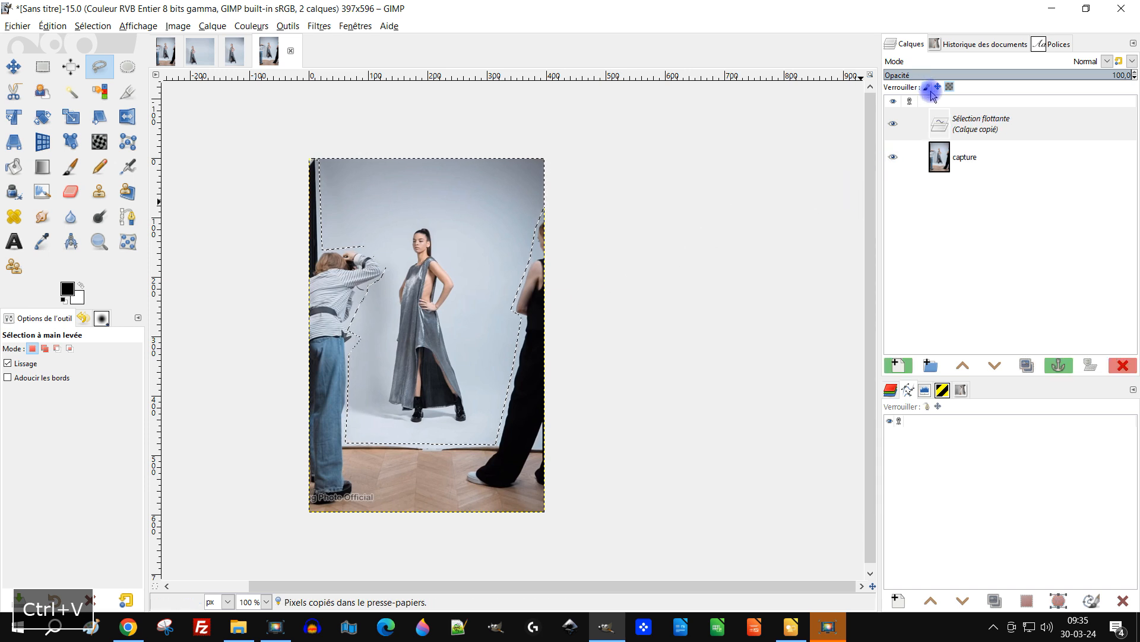
pyautogui.click(896, 368)
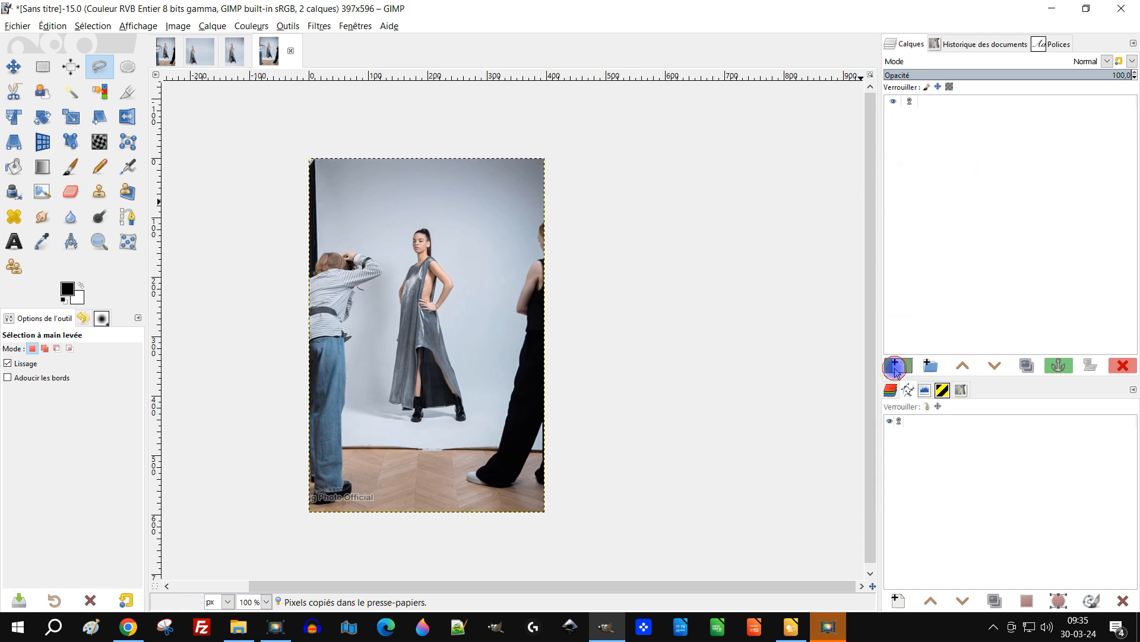
# Step: Scale the pasted layer to 612 × 756 px with cubic interpolation, keeping its proportions and scaling around the centre
pyautogui.click(69, 117)
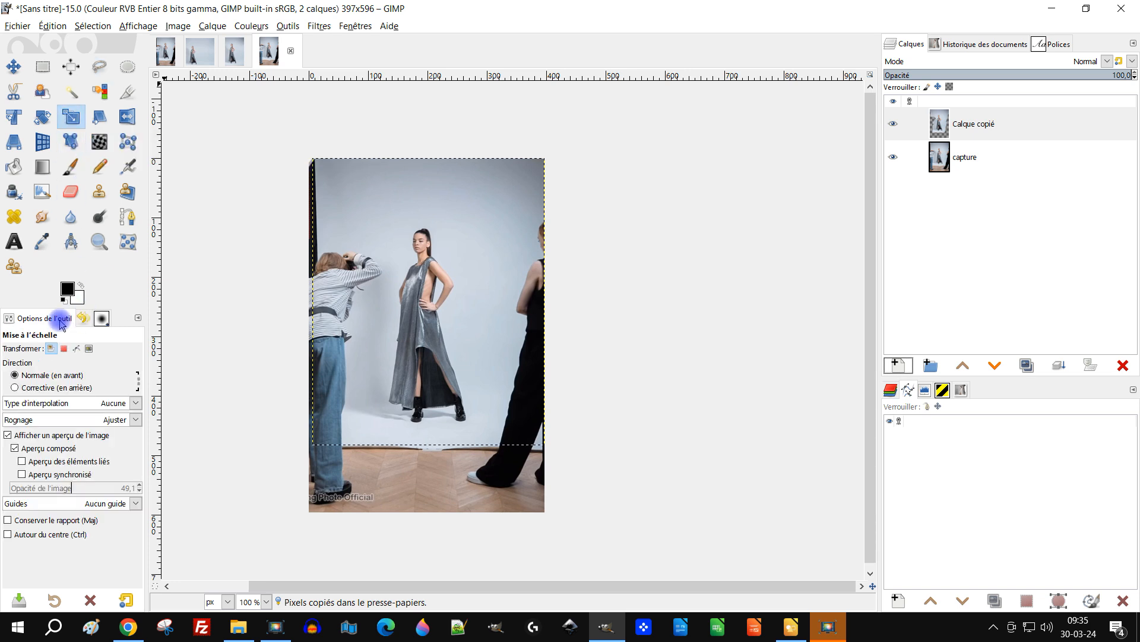
pyautogui.click(107, 403)
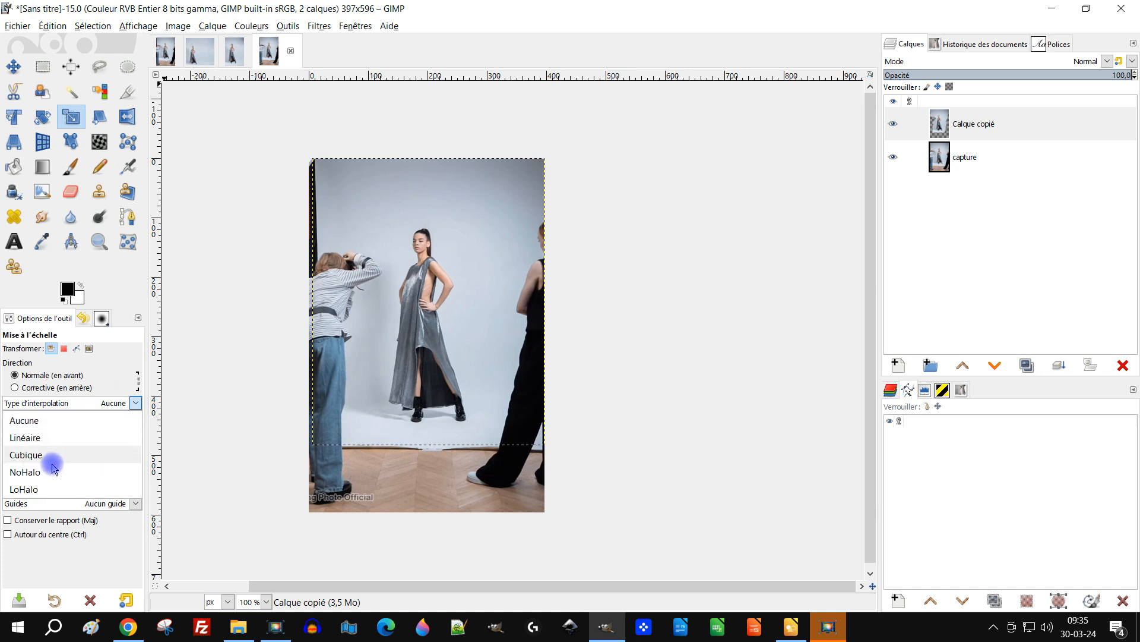
pyautogui.click(59, 453)
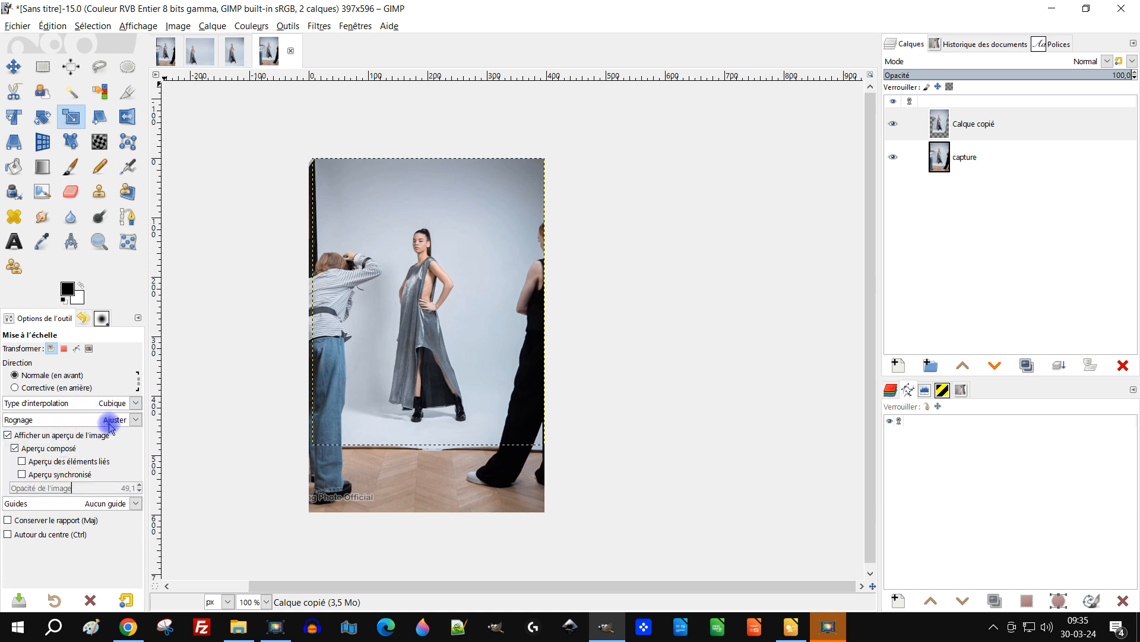
pyautogui.click(45, 537)
pyautogui.click(411, 256)
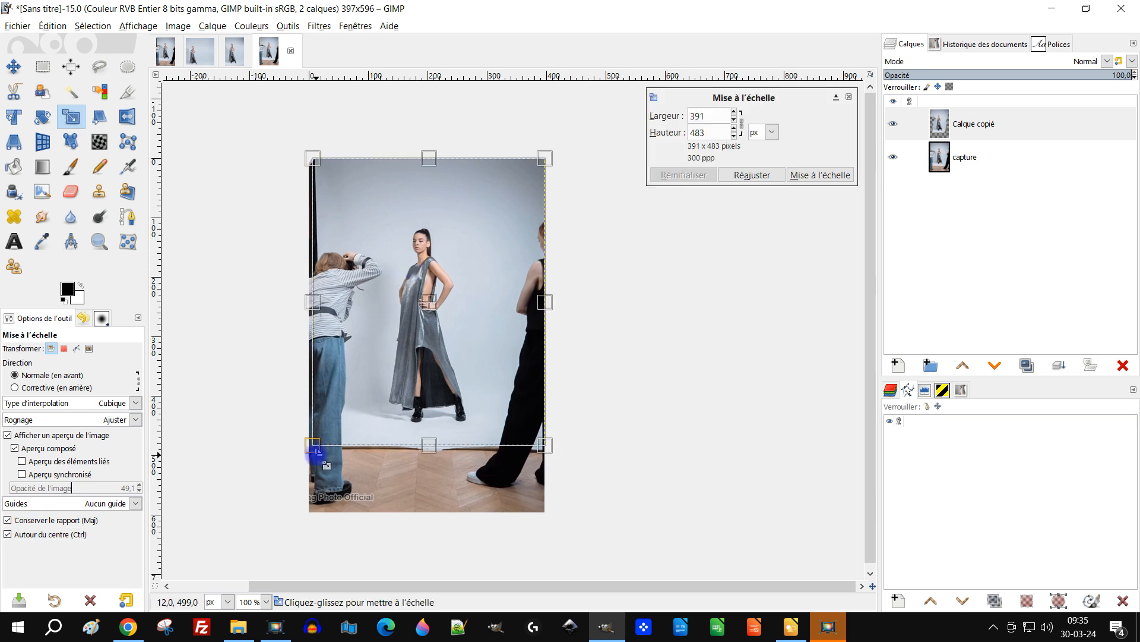
pyautogui.moveTo(313, 453); pyautogui.dragTo(103, 546)
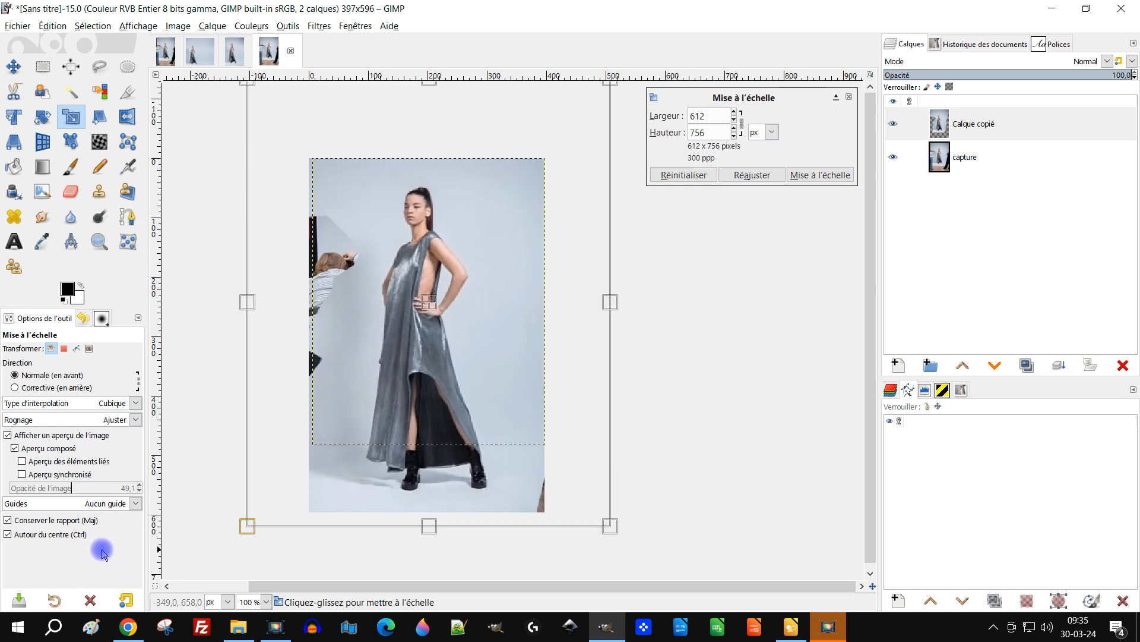
pyautogui.click(837, 175)
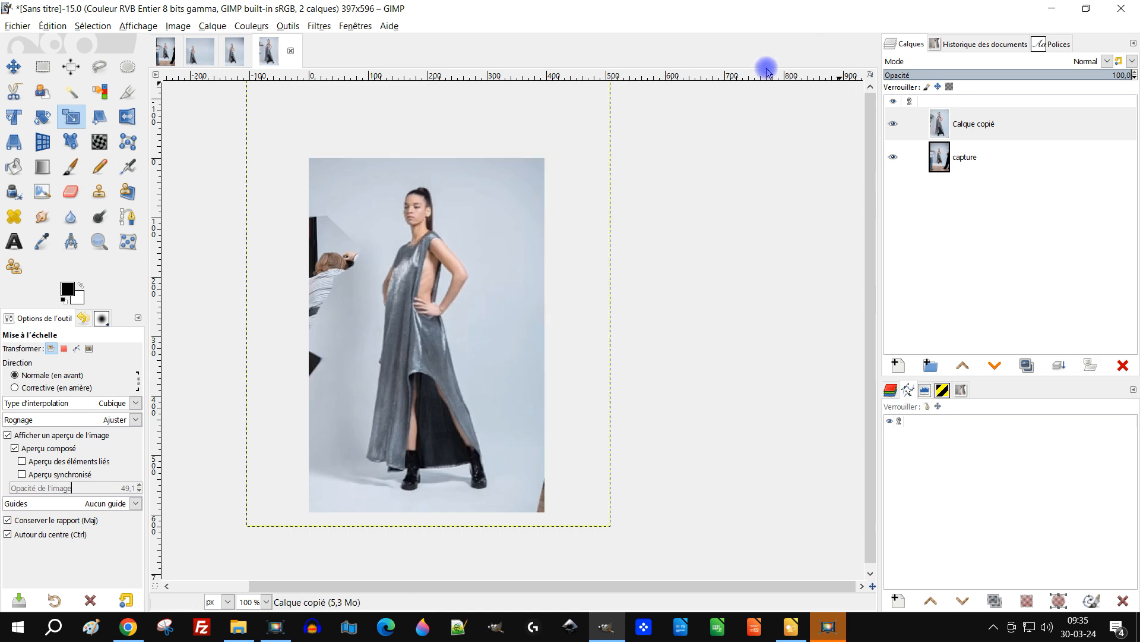
# Step: Fit the enlarged layer's boundary to the image size
pyautogui.moveTo(538, 281); pyautogui.dragTo(535, 322)
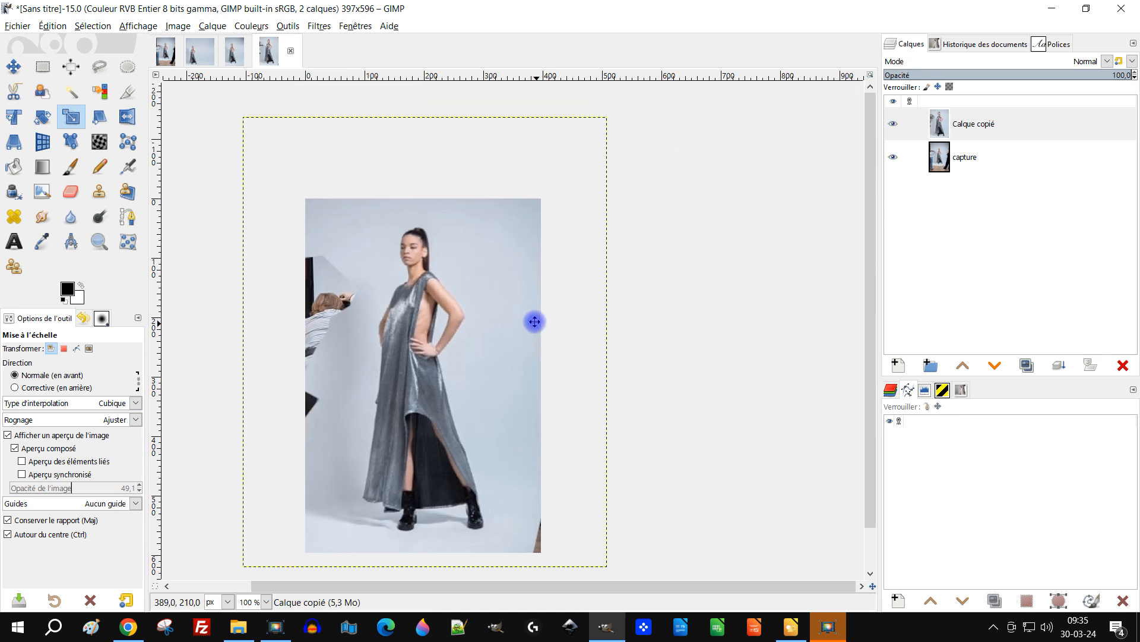
pyautogui.rightClick(977, 114)
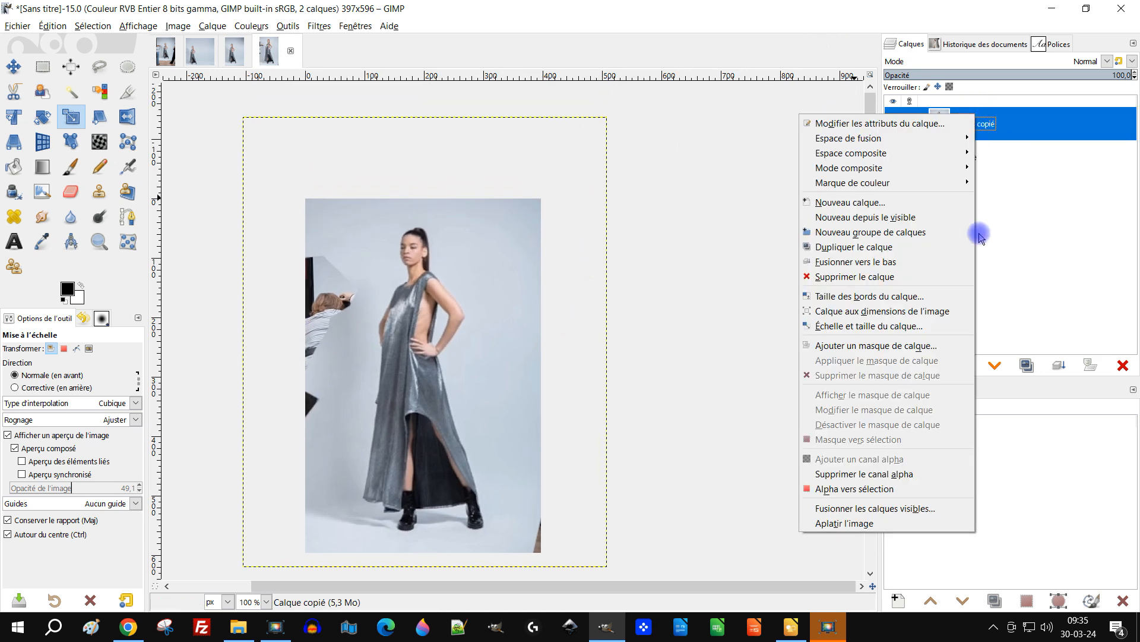
pyautogui.click(952, 311)
# Step: Clone clean backdrop from beside the dress over the dark sliver in the picture's lower-right corner
pyautogui.scroll(2, 565, 476)
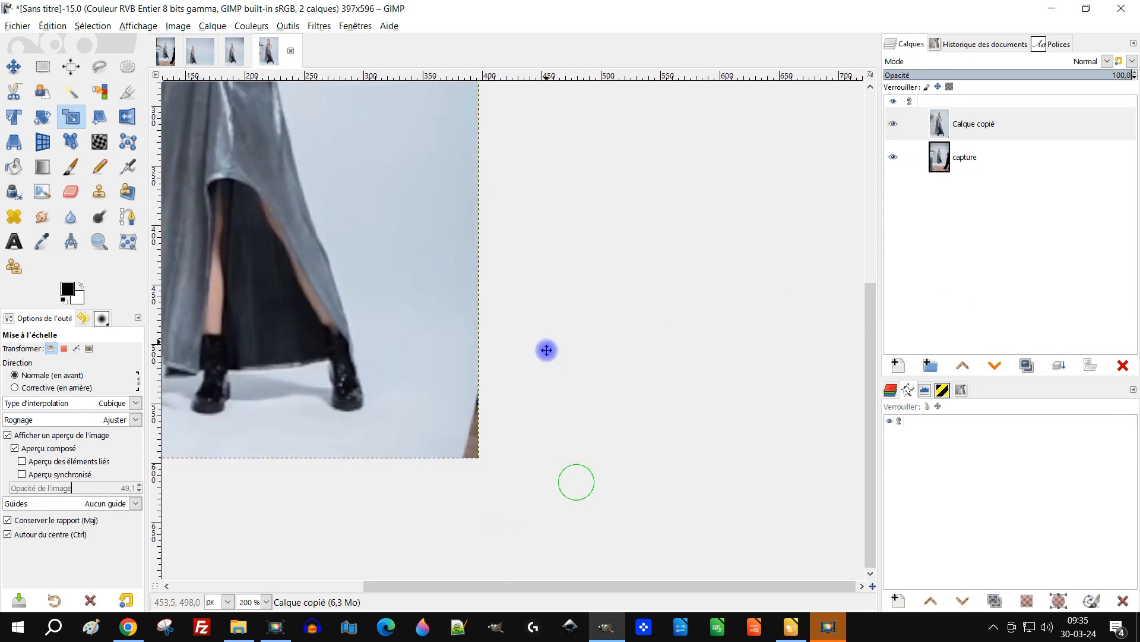
pyautogui.click(99, 191)
pyautogui.scroll(2, 442, 260)
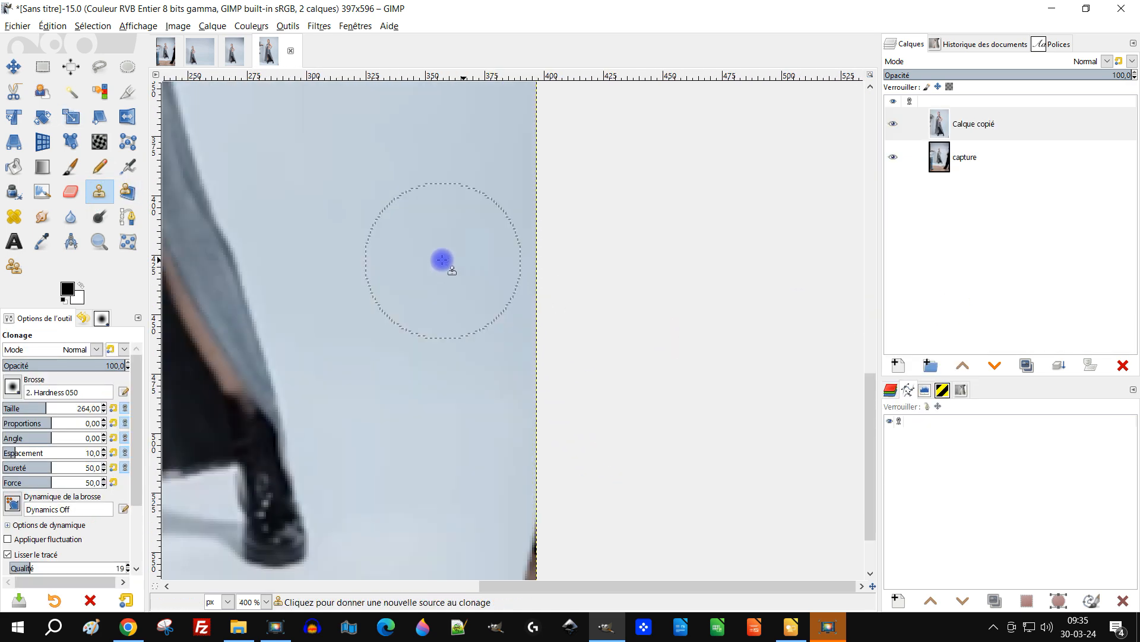
pyautogui.keyDown('ctrl'); pyautogui.click(473, 262); pyautogui.keyUp('ctrl')
pyautogui.scroll(-3, 510, 309)
pyautogui.moveTo(513, 423)
pyautogui.mouseDown()
pyautogui.moveTo(514, 458)
pyautogui.moveTo(538, 429)
pyautogui.moveTo(547, 451)
pyautogui.mouseUp()
pyautogui.scroll(-2, 611, 422)
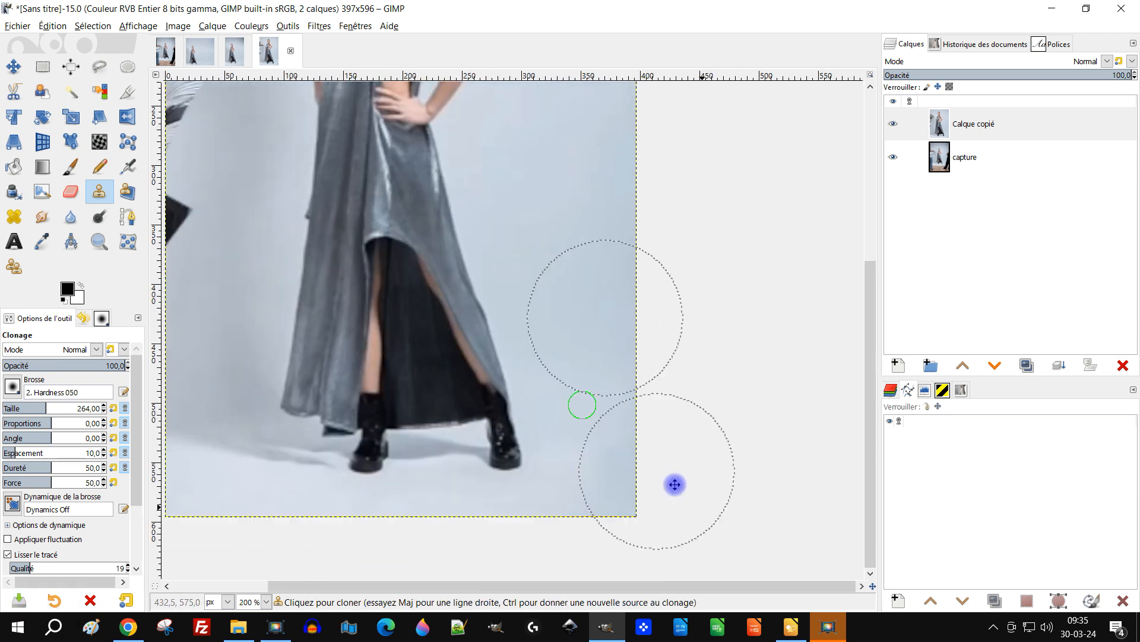
# Step: Clone clean wall over the dark triangular fragment at the picture's left edge
pyautogui.scroll(-2, 594, 386)
pyautogui.scroll(3, 345, 493)
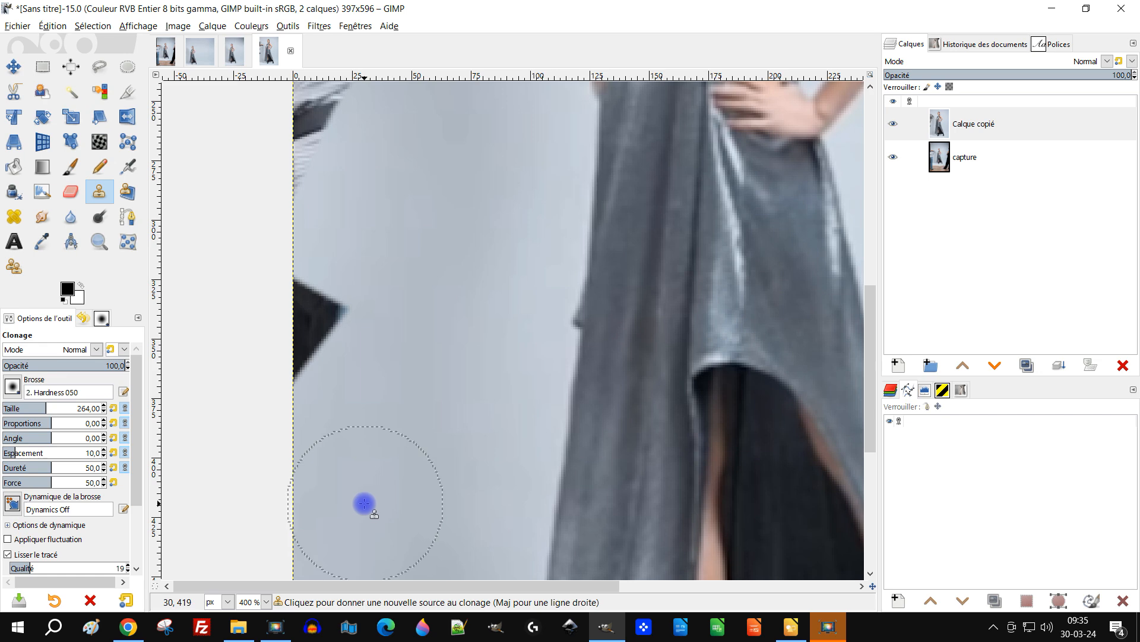
pyautogui.keyDown('ctrl'); pyautogui.click(365, 503); pyautogui.keyUp('ctrl')
pyautogui.moveTo(330, 357); pyautogui.dragTo(298, 329)
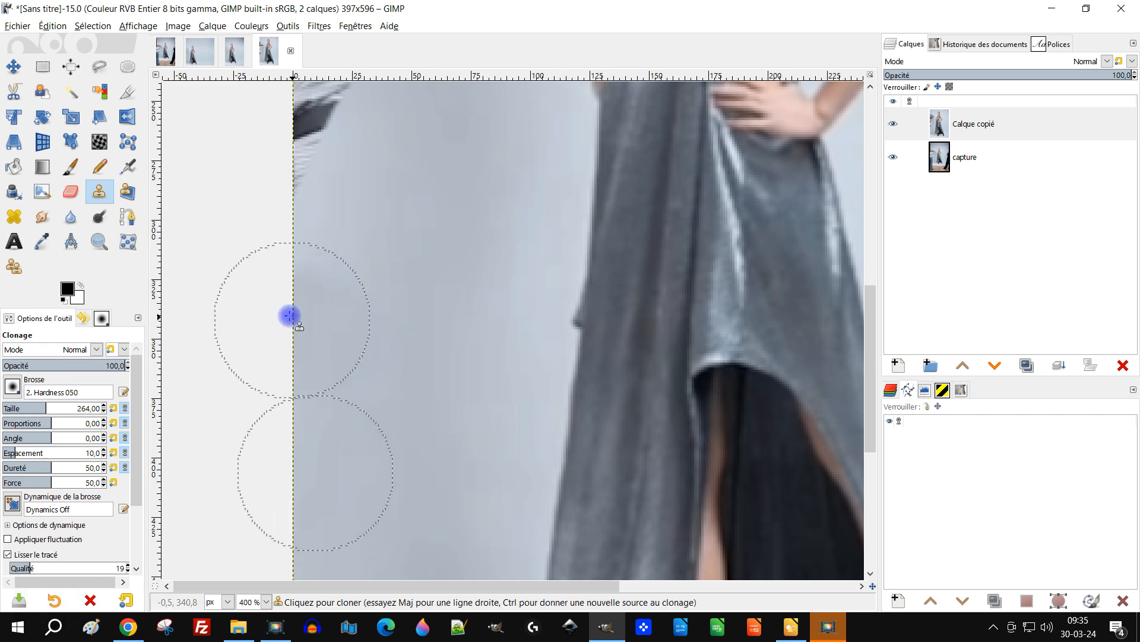
# Step: Clone clean wall over the photographer's torso, head and hand and the black strip at the picture's left edge
pyautogui.scroll(-2, 374, 459)
pyautogui.scroll(1, 372, 456)
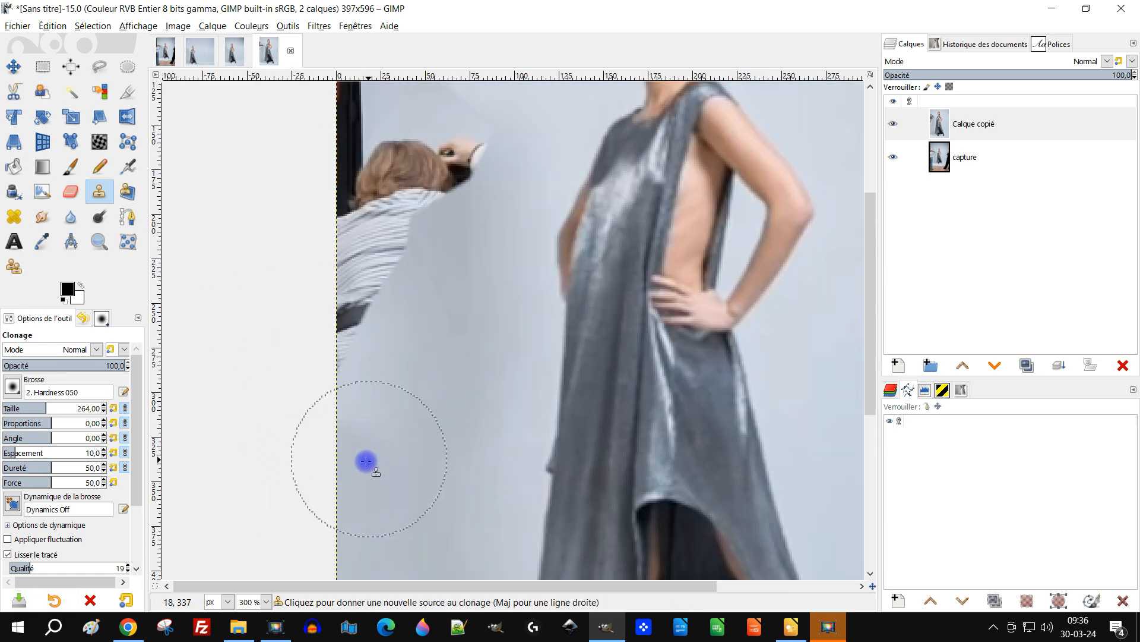
pyautogui.keyDown('ctrl'); pyautogui.click(364, 461); pyautogui.keyUp('ctrl')
pyautogui.moveTo(356, 280)
pyautogui.mouseDown()
pyautogui.moveTo(329, 298)
pyautogui.moveTo(386, 242)
pyautogui.moveTo(355, 221)
pyautogui.mouseUp()
pyautogui.moveTo(369, 194); pyautogui.dragTo(353, 209)
pyautogui.moveTo(431, 224); pyautogui.dragTo(369, 285)
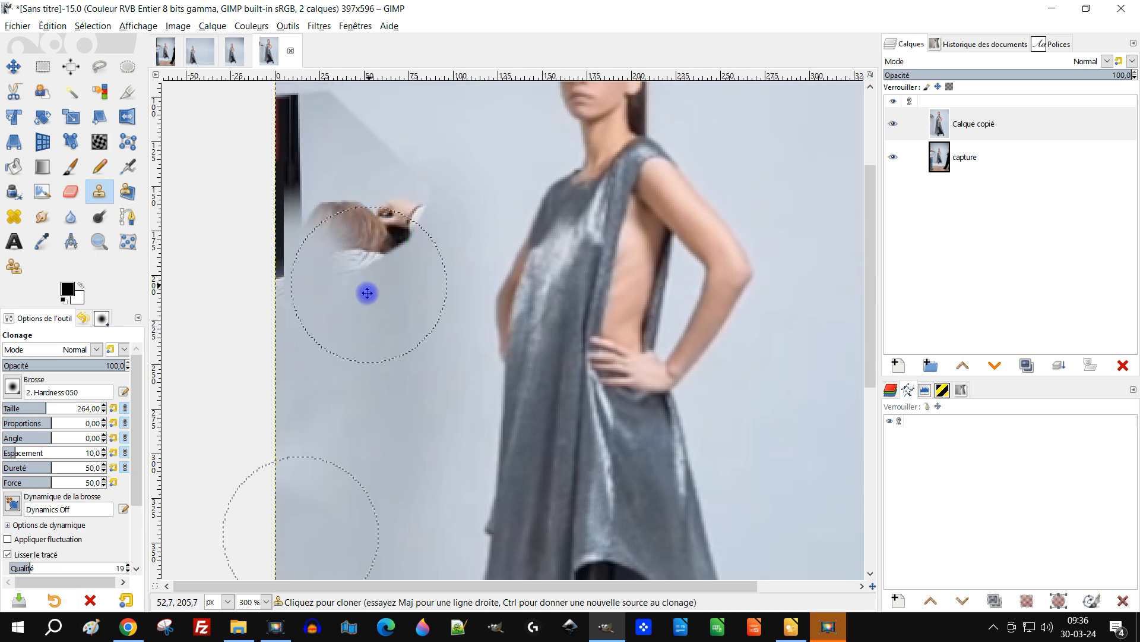
pyautogui.moveTo(273, 232); pyautogui.dragTo(276, 226)
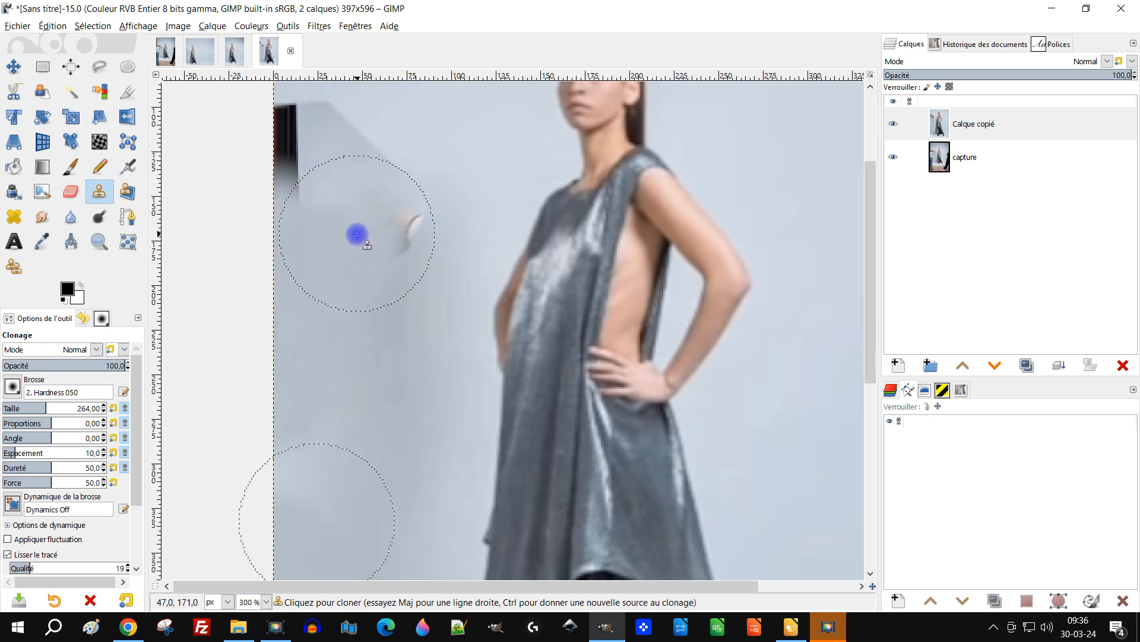
pyautogui.moveTo(340, 202)
pyautogui.mouseDown()
pyautogui.moveTo(288, 183)
pyautogui.moveTo(403, 195)
pyautogui.mouseUp()
pyautogui.moveTo(362, 251); pyautogui.dragTo(480, 294)
# Step: Clone over the hard-edged shadow and leftover traces on the wall between the picture's left edge and the model
pyautogui.scroll(-1, 323, 302)
pyautogui.scroll(1, 327, 251)
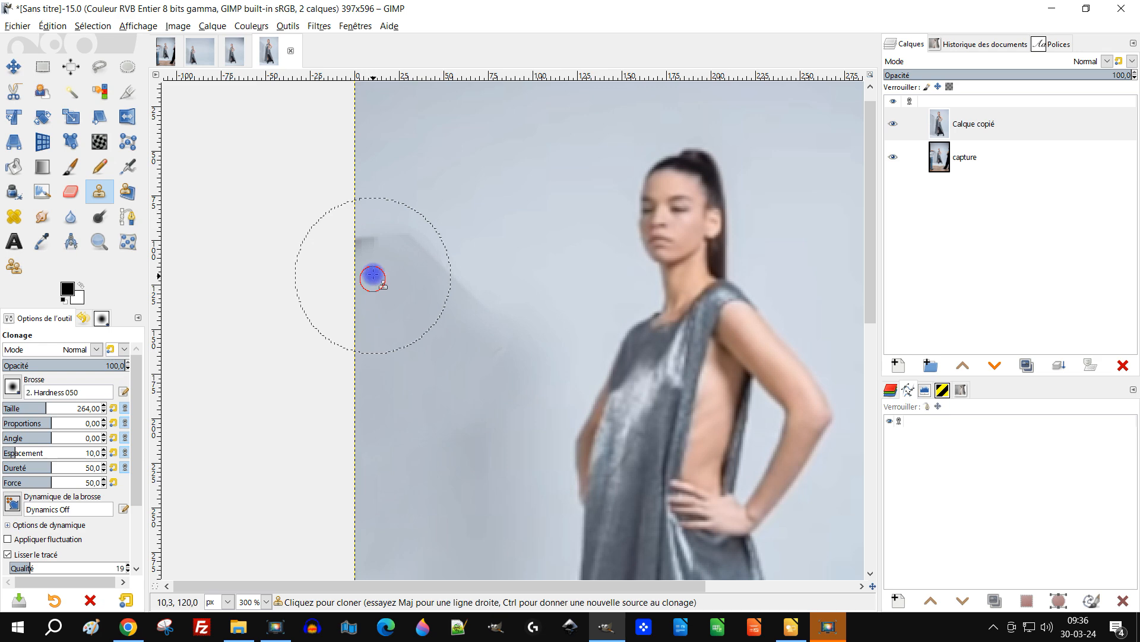
pyautogui.moveTo(459, 338)
pyautogui.mouseDown()
pyautogui.moveTo(433, 326)
pyautogui.moveTo(421, 296)
pyautogui.mouseUp()
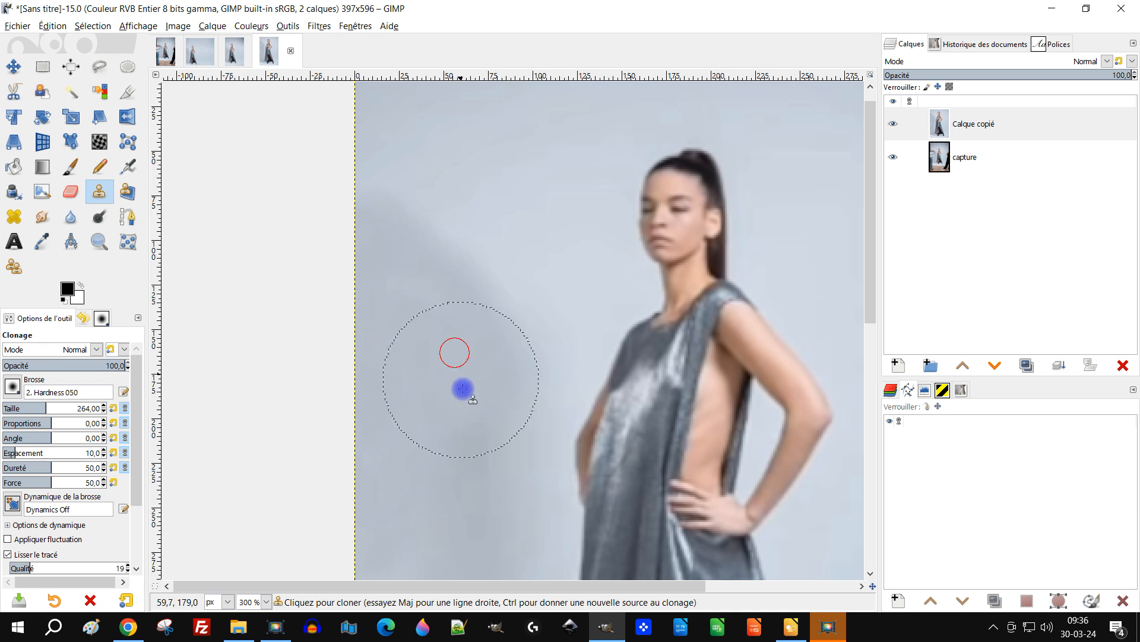
pyautogui.moveTo(444, 461)
pyautogui.mouseDown()
pyautogui.moveTo(382, 362)
pyautogui.moveTo(395, 315)
pyautogui.mouseUp()
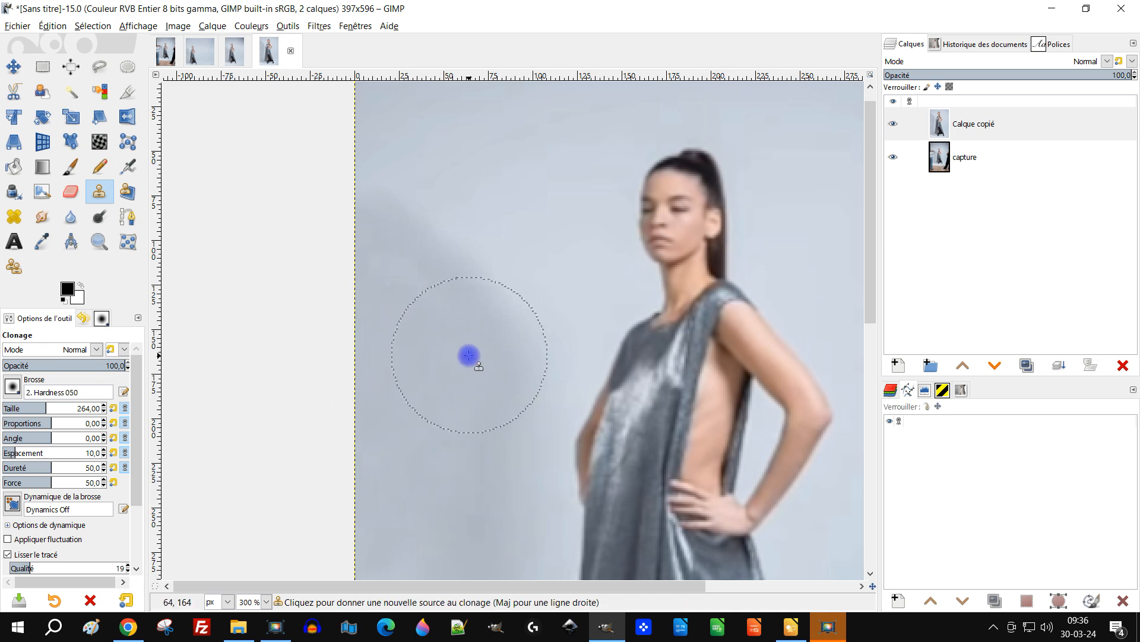
pyautogui.scroll(-2, 393, 314)
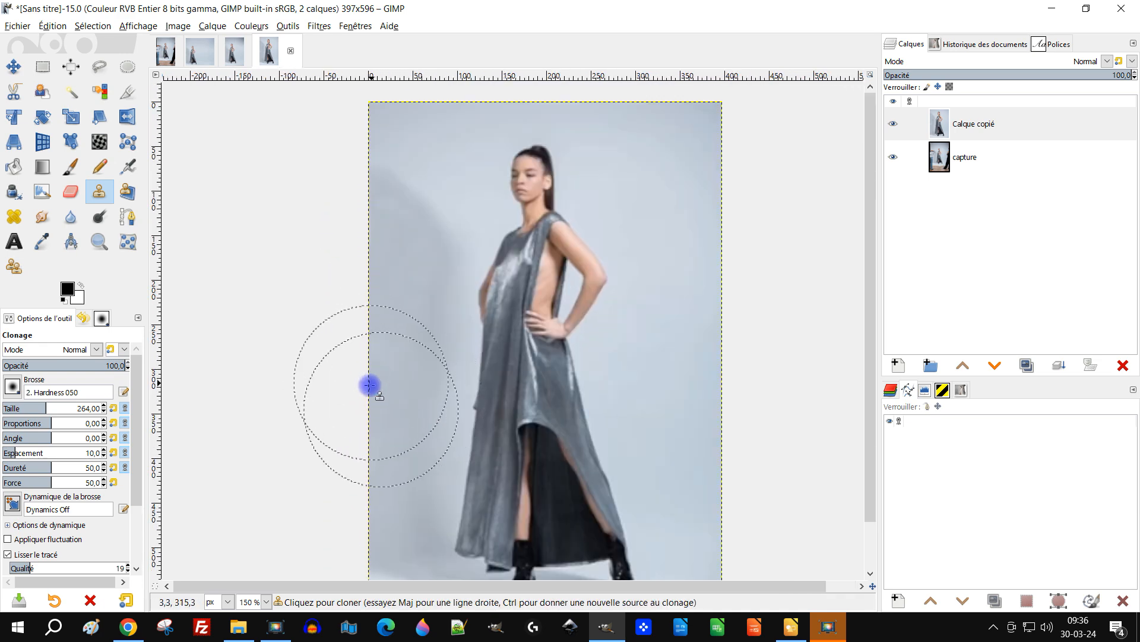
pyautogui.scroll(2, 461, 375)
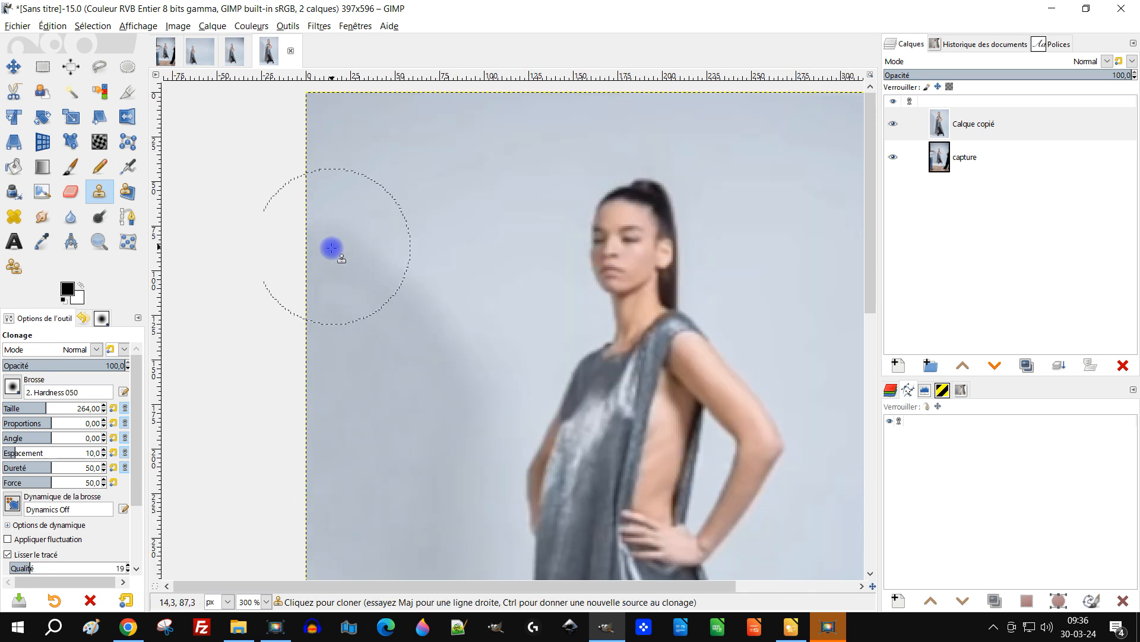
pyautogui.scroll(-1, 333, 246)
# Step: Smudge the cloned shadow's upper edge on the wall beside the model's head and shoulder to soften it
pyautogui.click(41, 217)
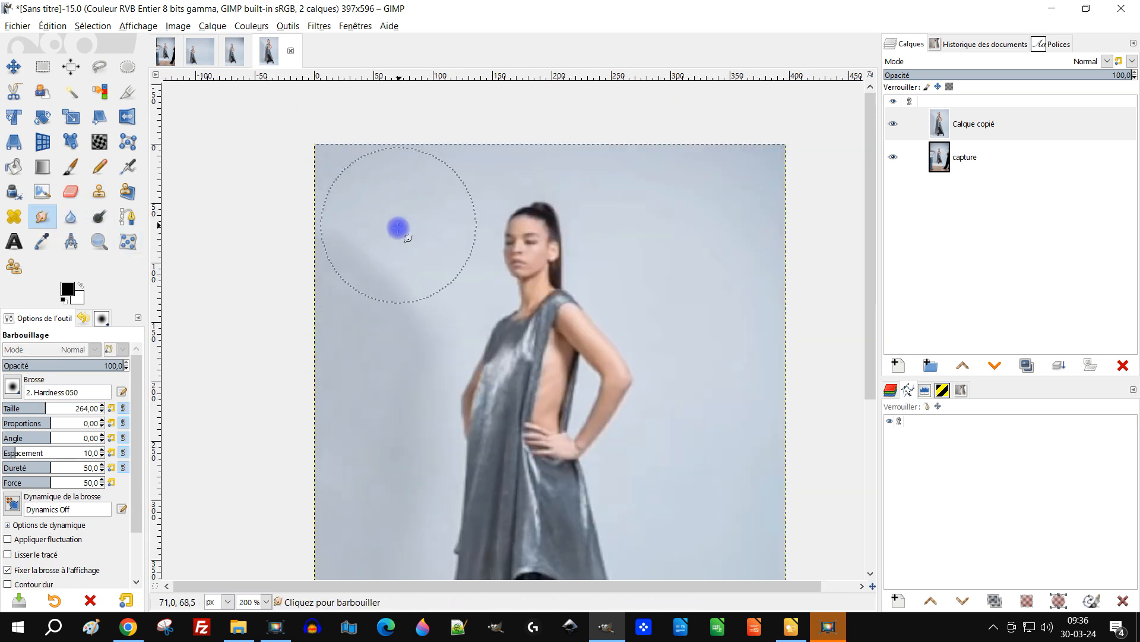
pyautogui.moveTo(381, 275)
pyautogui.mouseDown()
pyautogui.moveTo(388, 228)
pyautogui.moveTo(377, 240)
pyautogui.moveTo(349, 230)
pyautogui.moveTo(388, 239)
pyautogui.mouseUp()
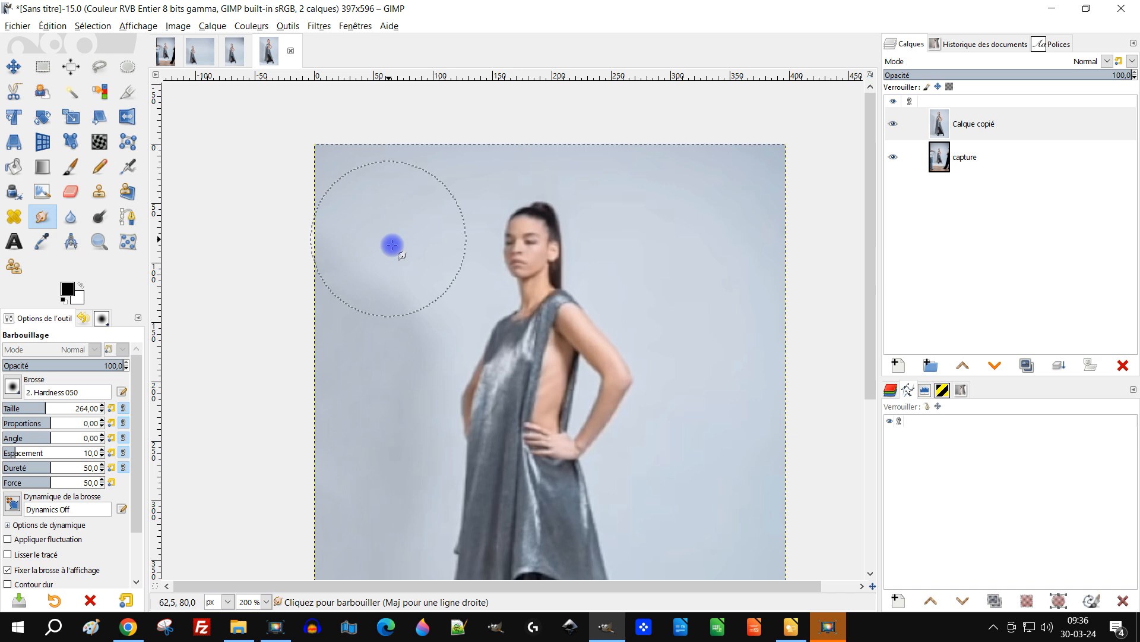
pyautogui.scroll(1, 414, 295)
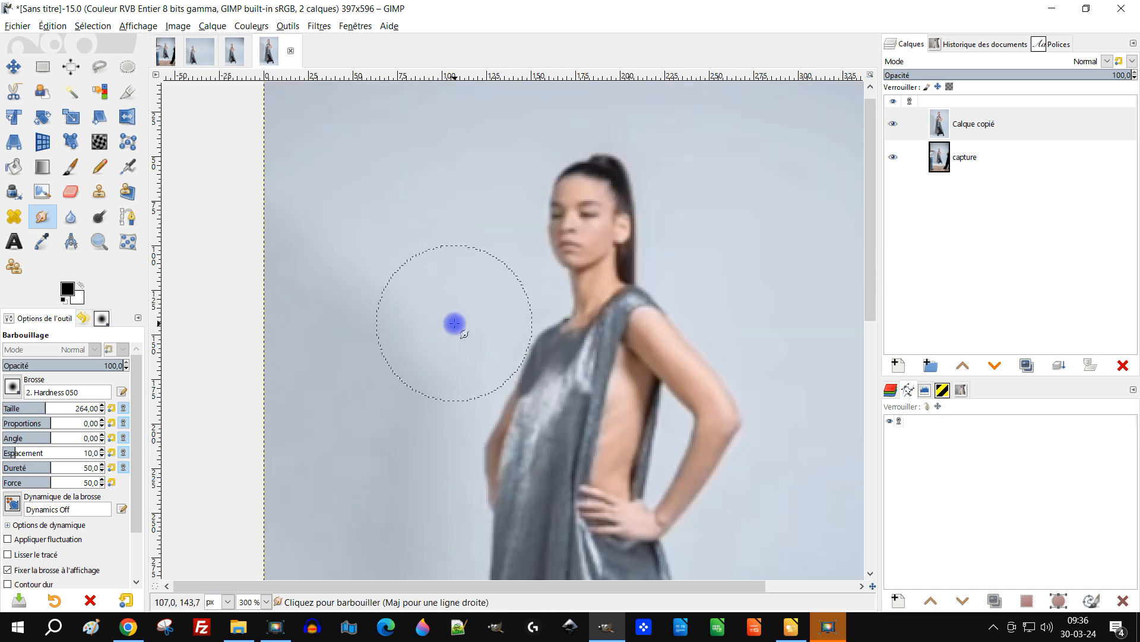
pyautogui.moveTo(434, 375); pyautogui.dragTo(419, 410)
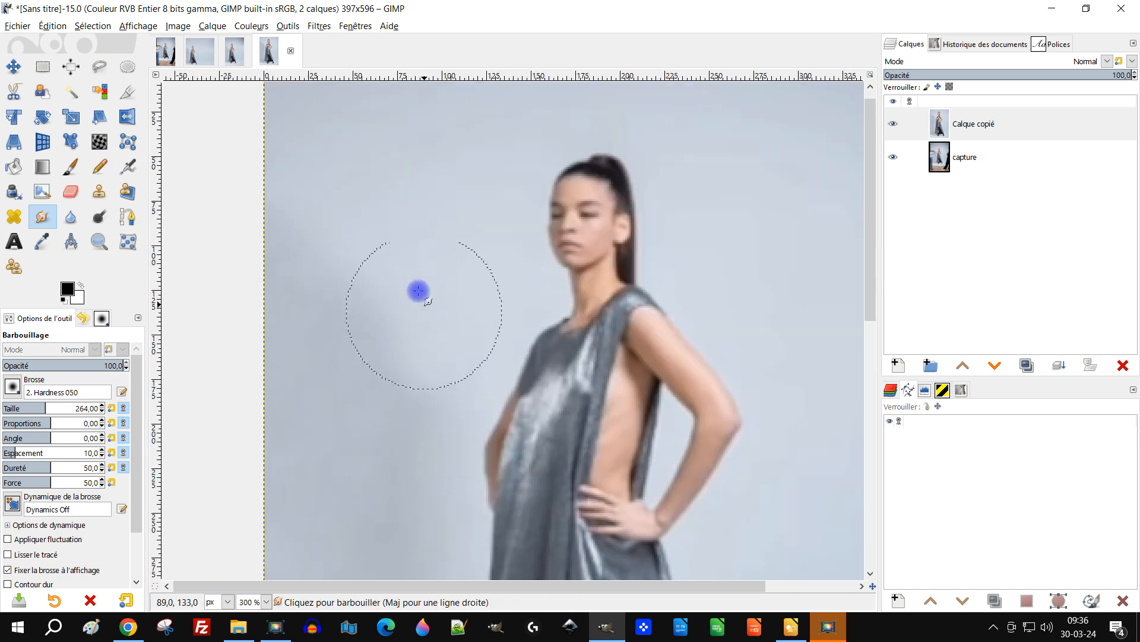
pyautogui.moveTo(358, 265)
pyautogui.mouseDown()
pyautogui.moveTo(270, 196)
pyautogui.moveTo(334, 210)
pyautogui.mouseUp()
pyautogui.moveTo(426, 386)
pyautogui.mouseDown()
pyautogui.moveTo(419, 414)
pyautogui.moveTo(443, 393)
pyautogui.moveTo(426, 436)
pyautogui.mouseUp()
pyautogui.moveTo(451, 355)
pyautogui.mouseDown()
pyautogui.moveTo(450, 400)
pyautogui.moveTo(453, 369)
pyautogui.moveTo(432, 412)
pyautogui.mouseUp()
pyautogui.moveTo(425, 419); pyautogui.dragTo(420, 407)
# Step: Smudge the wall shadow between the picture's left edge and the model's torso and dress to even it out
pyautogui.scroll(-2, 459, 342)
pyautogui.moveTo(476, 375); pyautogui.dragTo(474, 221)
pyautogui.scroll(1, 444, 280)
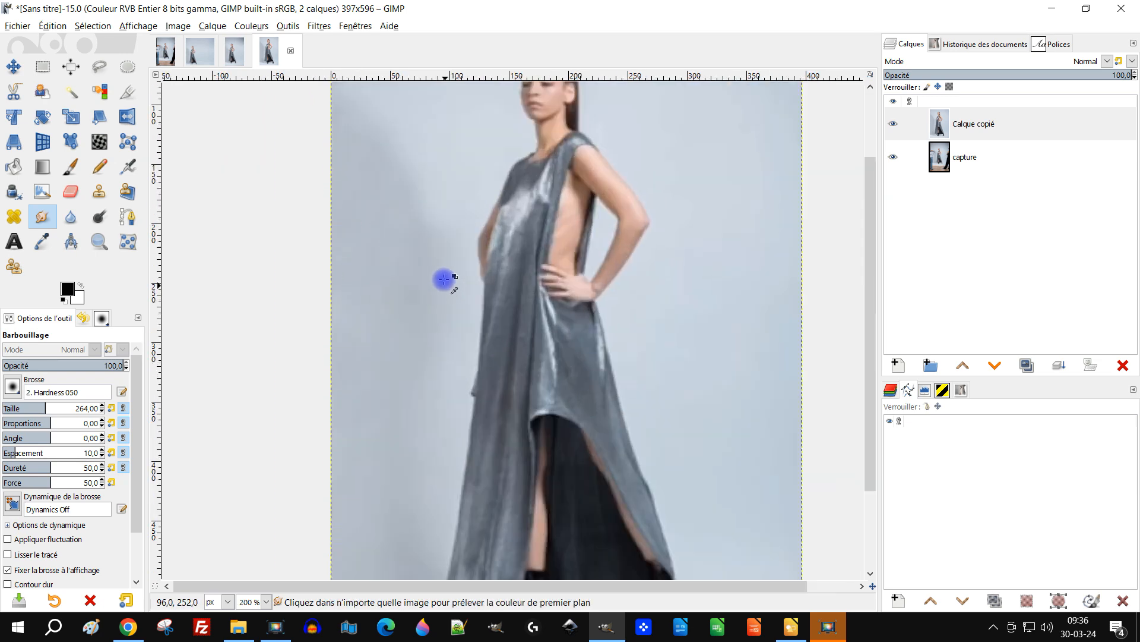
pyautogui.scroll(2, 416, 270)
pyautogui.scroll(-1, 428, 244)
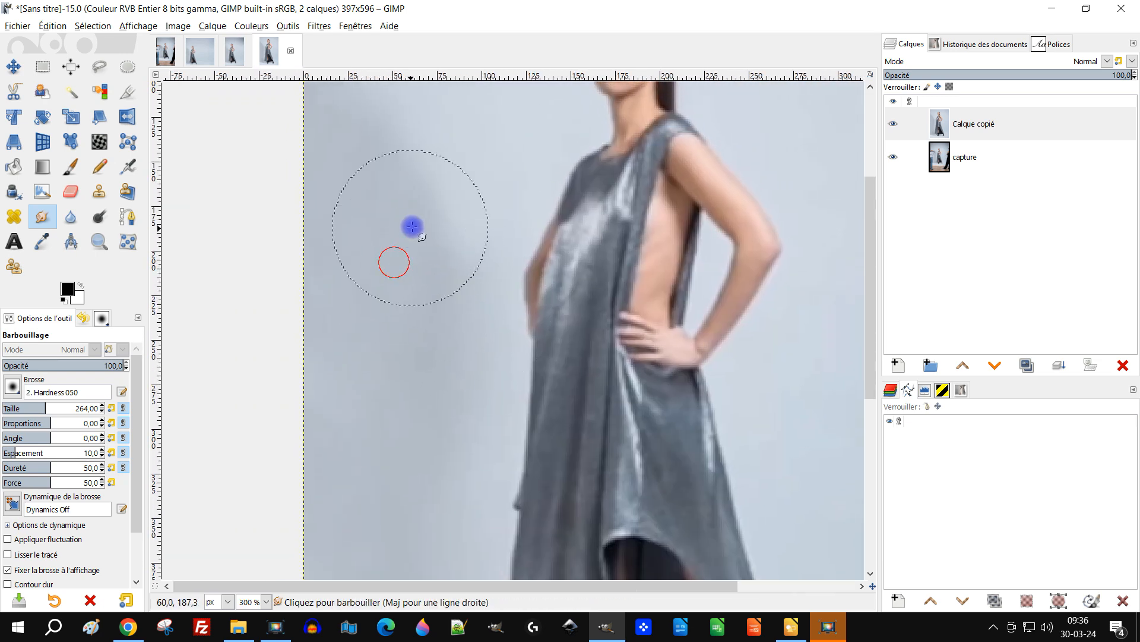
pyautogui.moveTo(362, 173); pyautogui.dragTo(454, 301)
pyautogui.moveTo(386, 221); pyautogui.dragTo(369, 208)
pyautogui.moveTo(414, 434); pyautogui.dragTo(355, 505)
# Step: Smudge the remaining shadow edge on the wall near the picture's left edge, then review the whole picture
pyautogui.scroll(-3, 396, 468)
pyautogui.moveTo(443, 448); pyautogui.dragTo(448, 248)
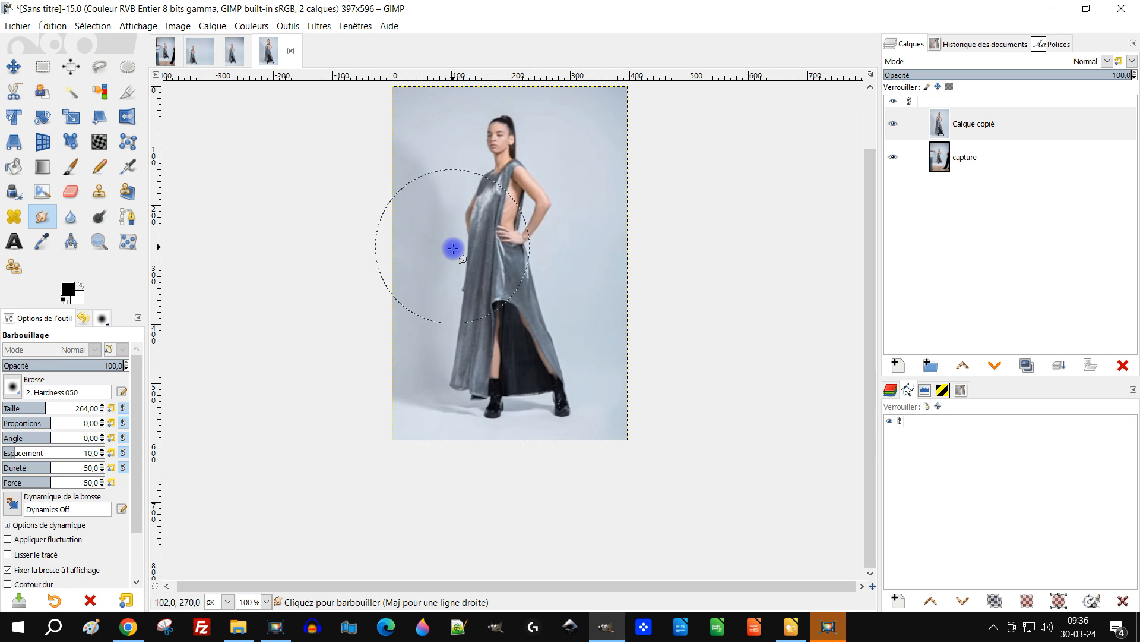
pyautogui.scroll(1, 465, 226)
pyautogui.scroll(1, 371, 284)
pyautogui.moveTo(354, 245)
pyautogui.mouseDown()
pyautogui.moveTo(371, 222)
pyautogui.moveTo(354, 200)
pyautogui.mouseUp()
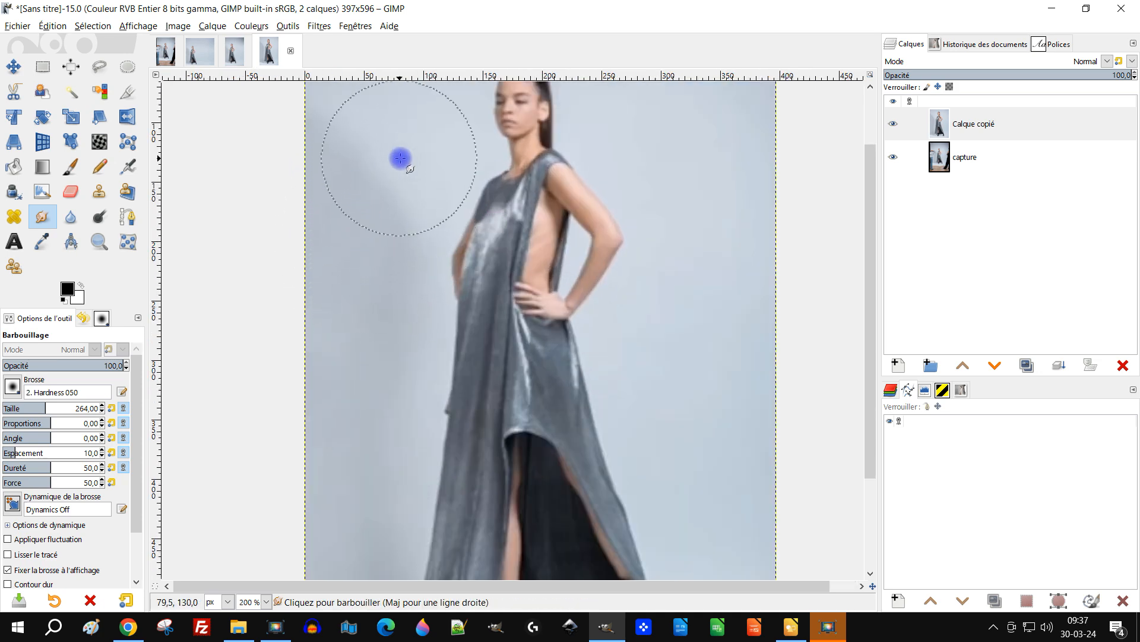
pyautogui.scroll(-1, 400, 160)
pyautogui.scroll(-1, 420, 153)
pyautogui.moveTo(480, 194); pyautogui.dragTo(495, 258)
pyautogui.scroll(1, 474, 301)
pyautogui.scroll(-1, 474, 300)
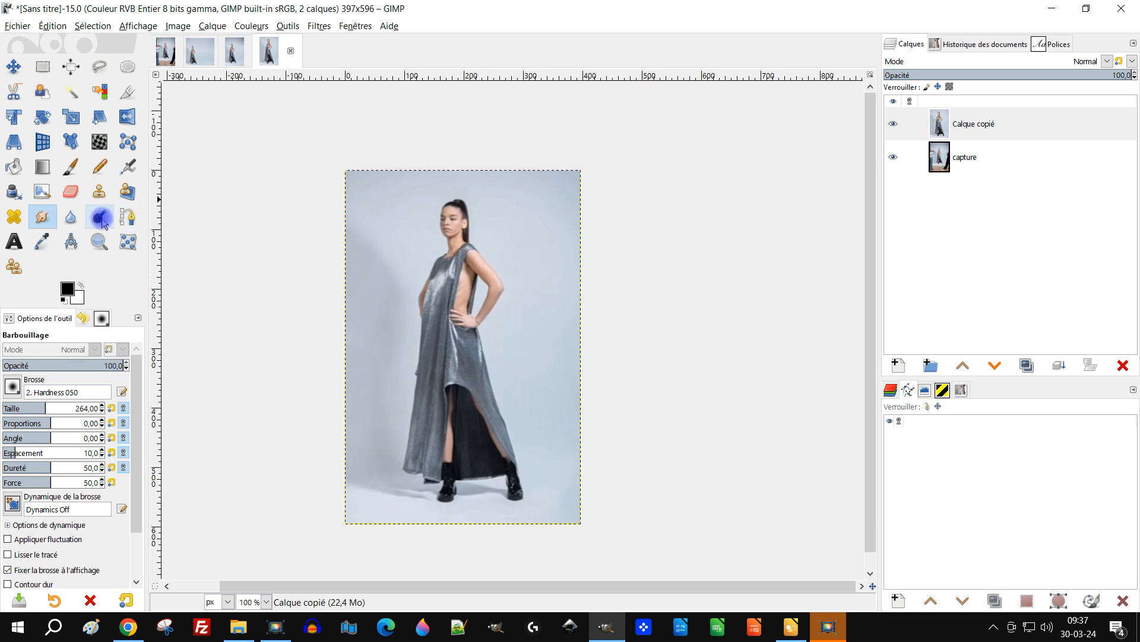
# Step: Measure the model's height from her boots to the top of her head
pyautogui.click(71, 241)
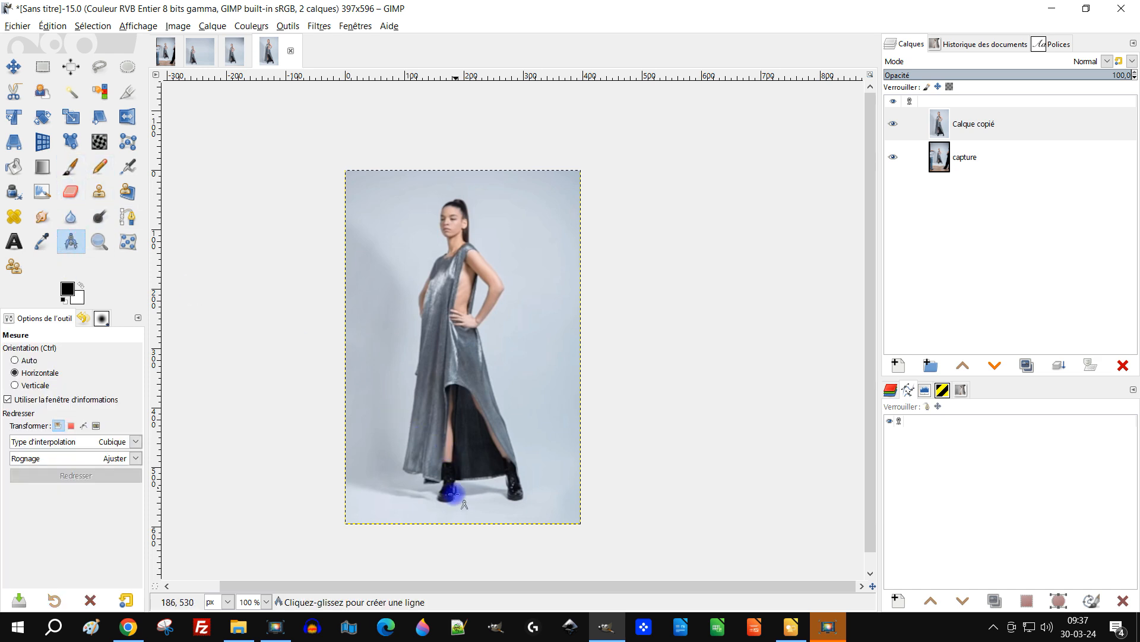
pyautogui.moveTo(455, 501); pyautogui.dragTo(449, 196)
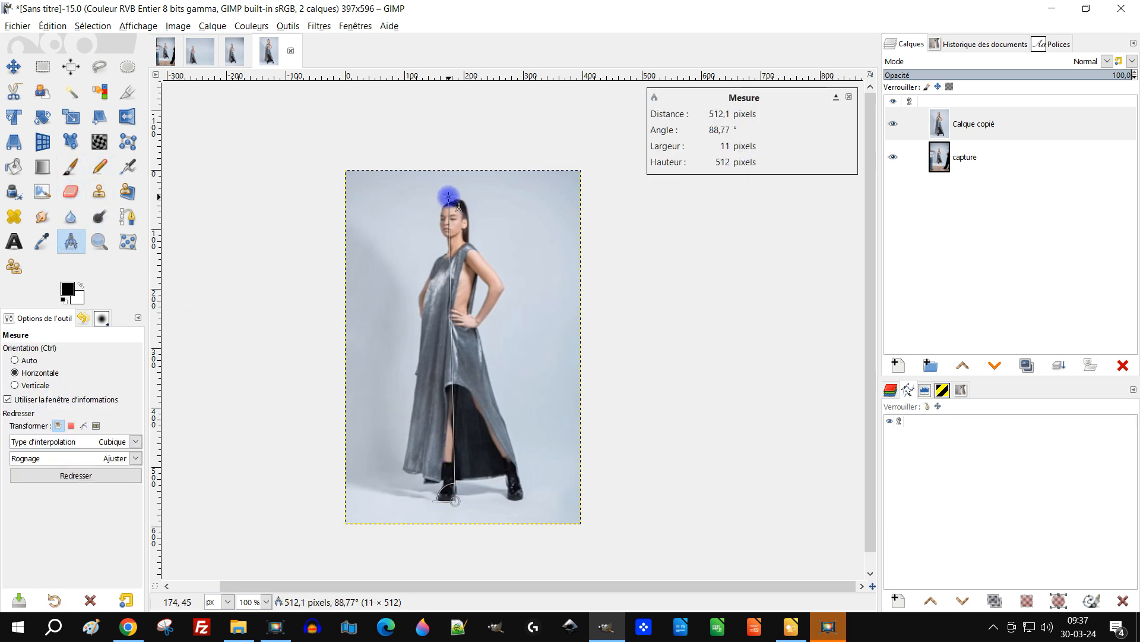
pyautogui.click(709, 121)
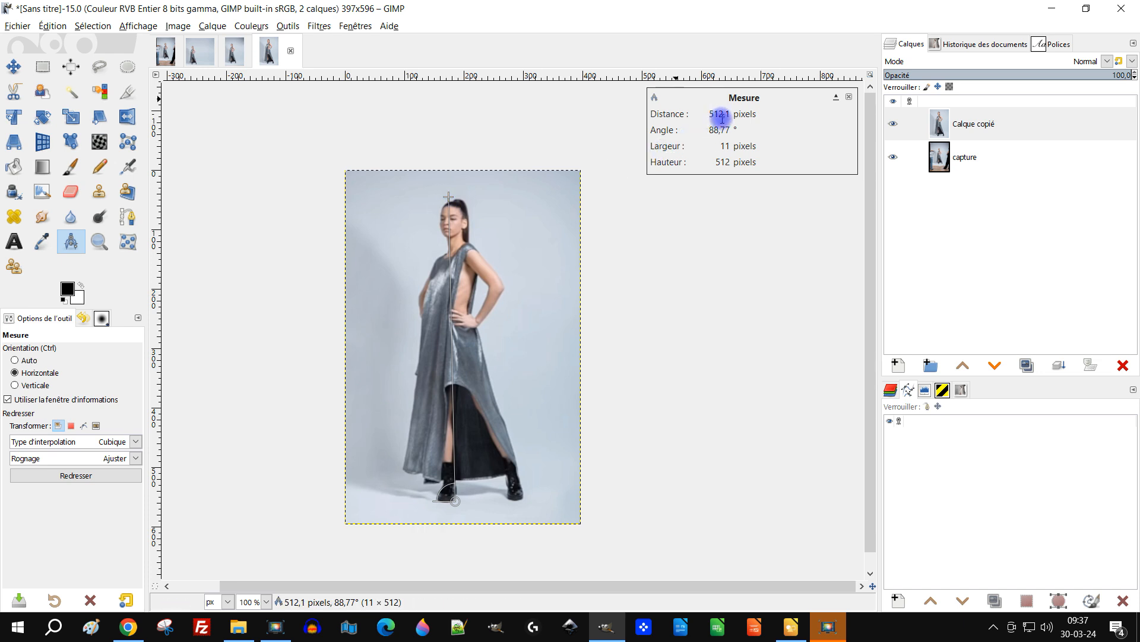
# Step: End the measurement by switching to the Rectangle Select tool and clearing the measuring line from the picture
pyautogui.moveTo(537, 252); pyautogui.dragTo(519, 269)
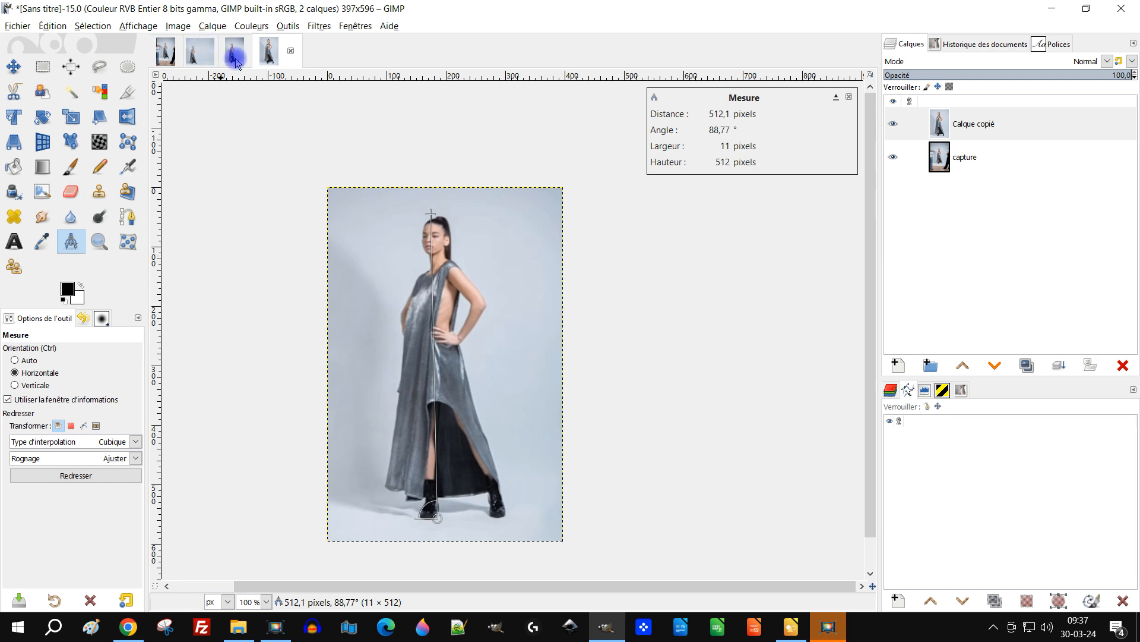
pyautogui.click(42, 66)
pyautogui.click(433, 163)
pyautogui.moveTo(520, 209); pyautogui.dragTo(540, 201)
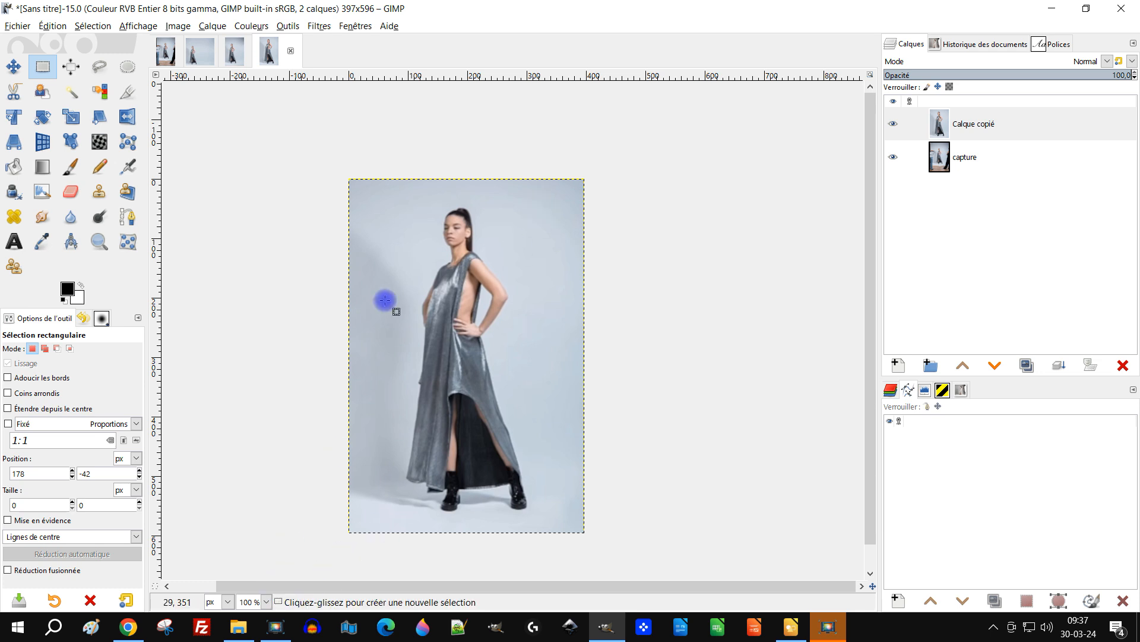
# Step: In the open 318x471 single-layer image, fit the capture layer to the image size
pyautogui.click(238, 55)
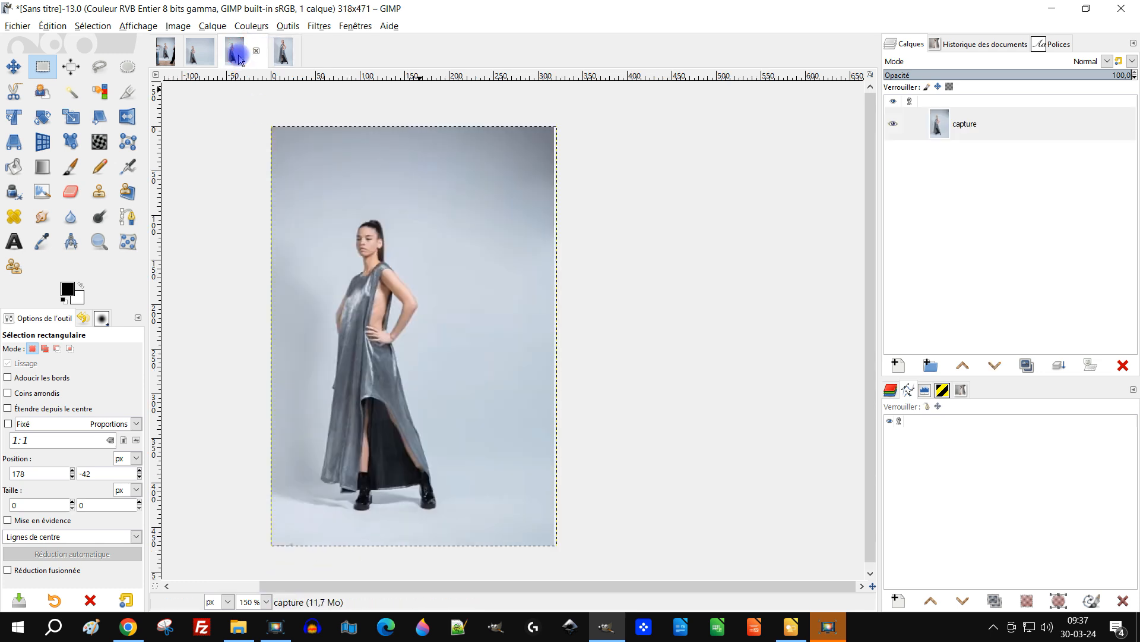
pyautogui.rightClick(968, 123)
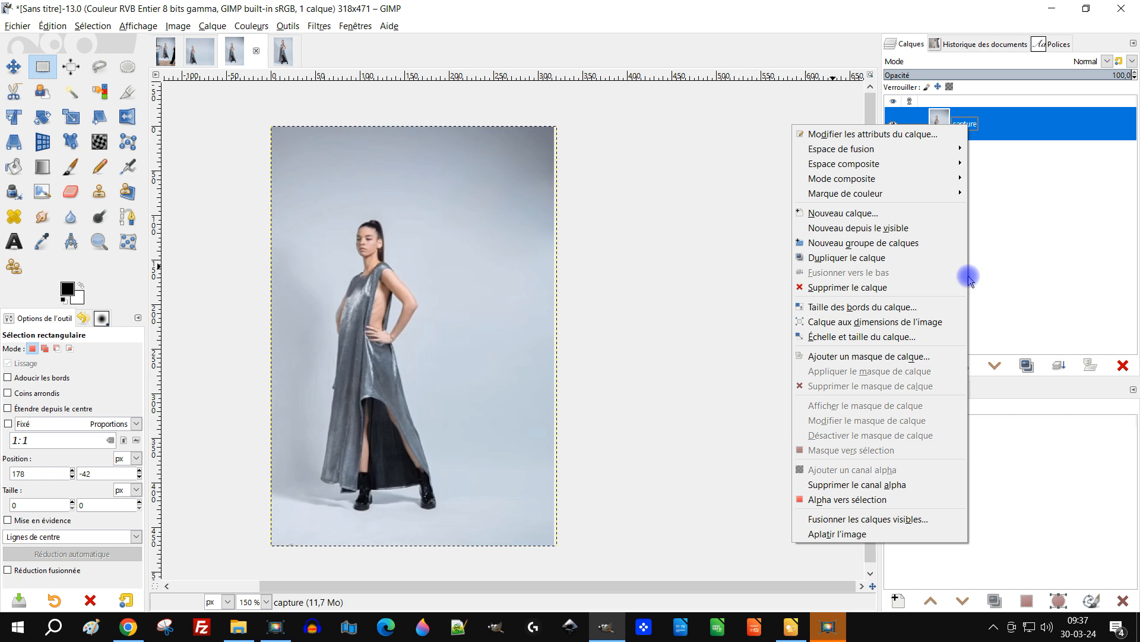
pyautogui.click(935, 322)
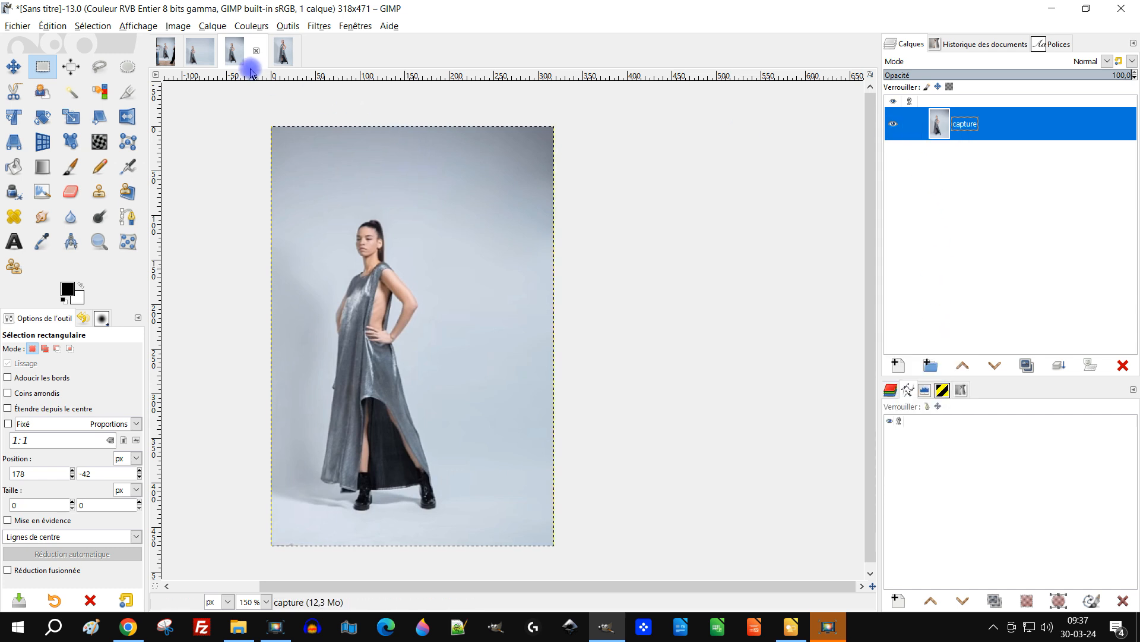
# Step: Compare the other open versions of the model photo, examining the framing and the backdrop around her
pyautogui.click(232, 55)
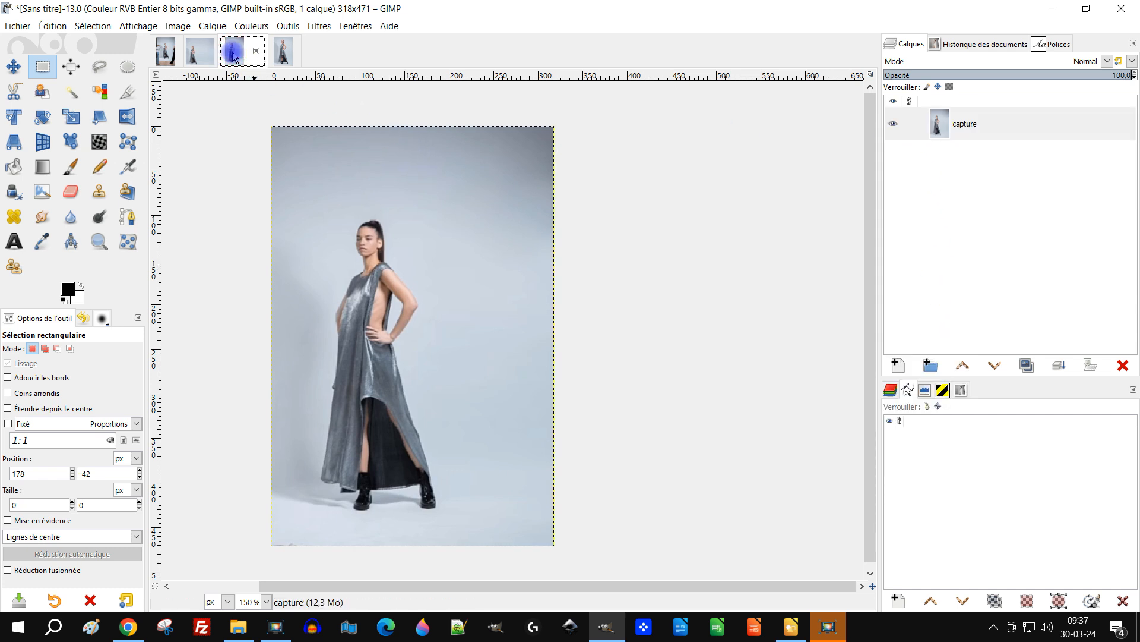
pyautogui.click(200, 55)
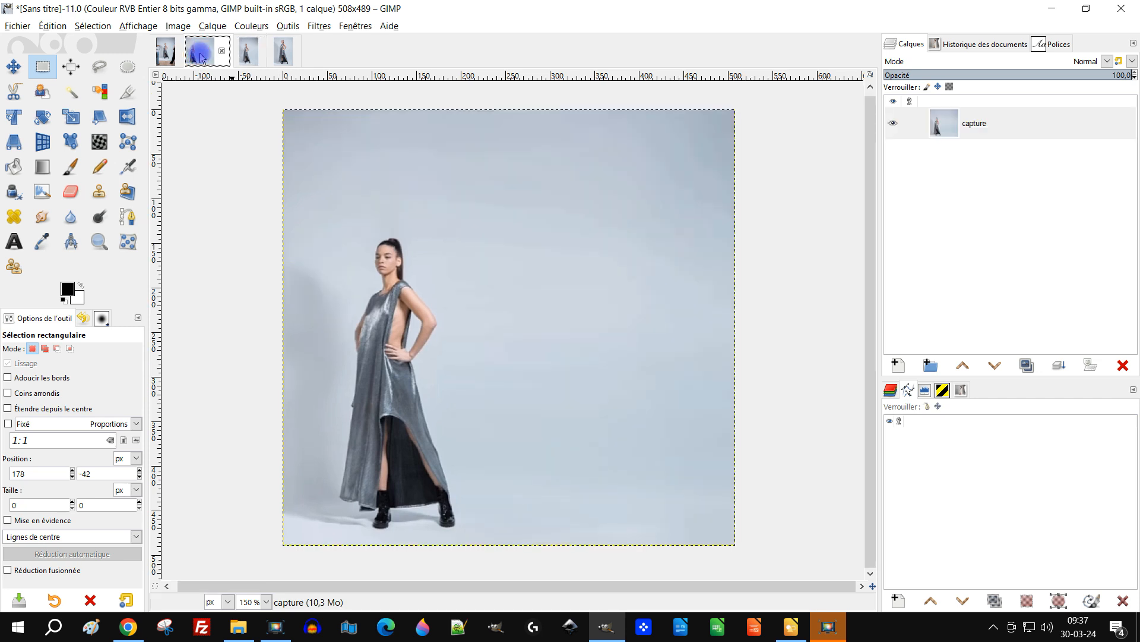
pyautogui.click(245, 59)
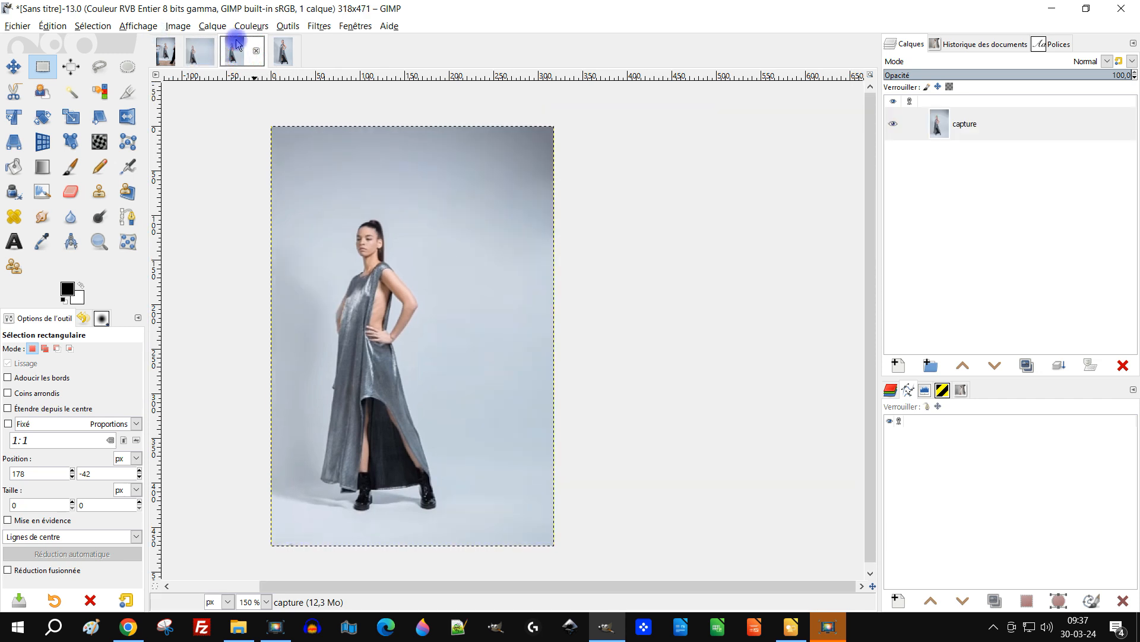
pyautogui.click(199, 56)
pyautogui.click(159, 56)
pyautogui.click(199, 56)
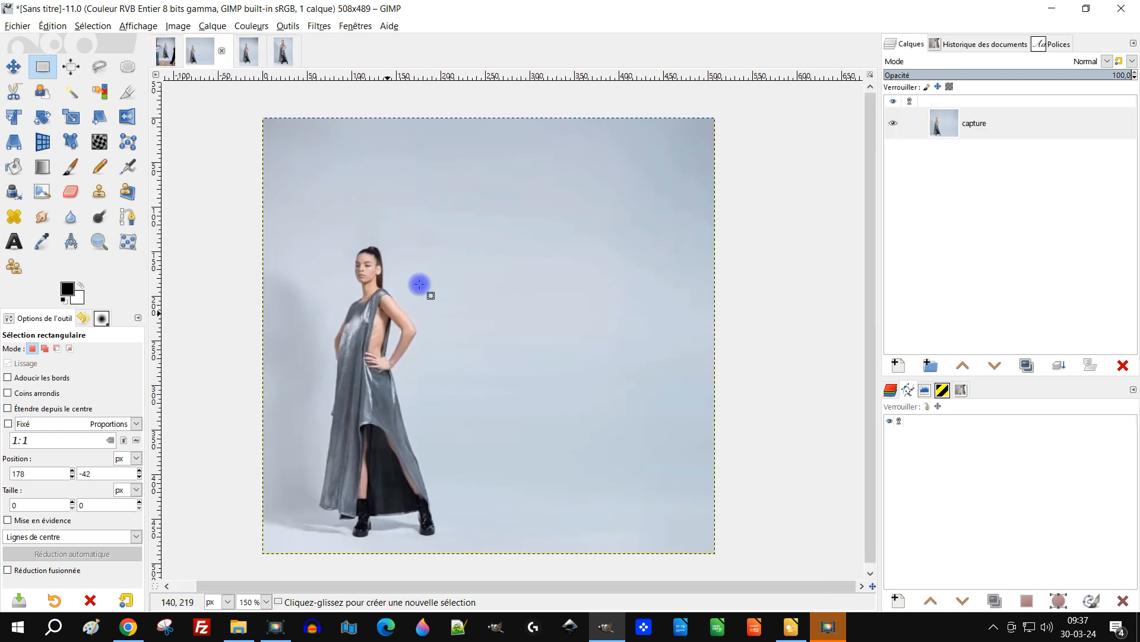
pyautogui.click(249, 53)
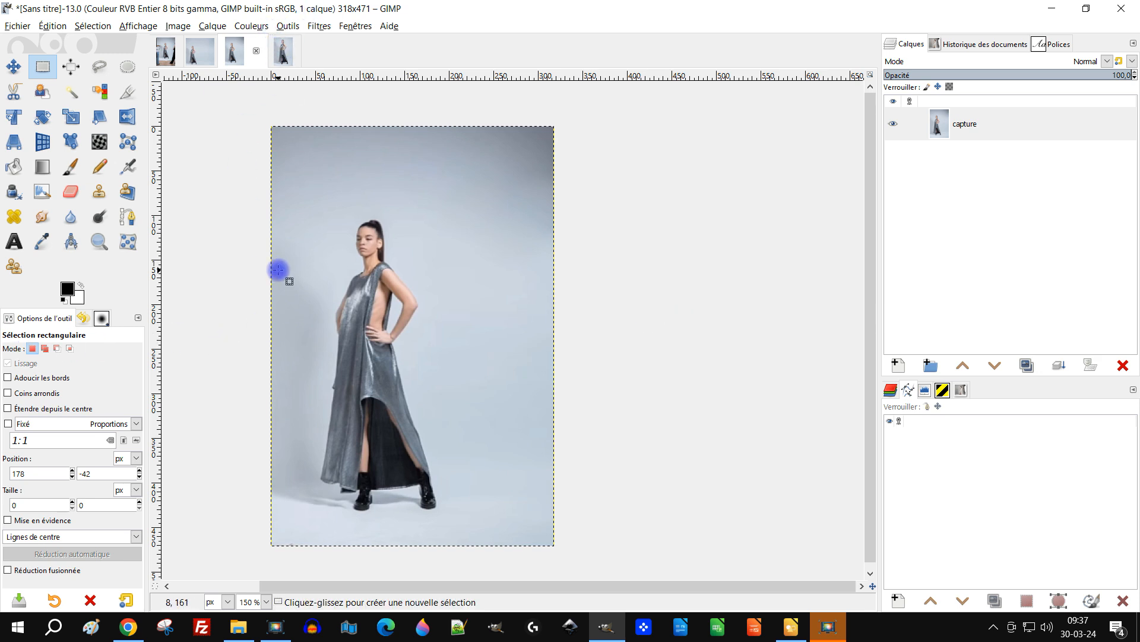
# Step: Review the retouched two-layer image, check the reference Photoshop reel on Instagram in Chrome, and return to GIMP
pyautogui.click(283, 50)
pyautogui.moveTo(548, 321); pyautogui.dragTo(535, 301)
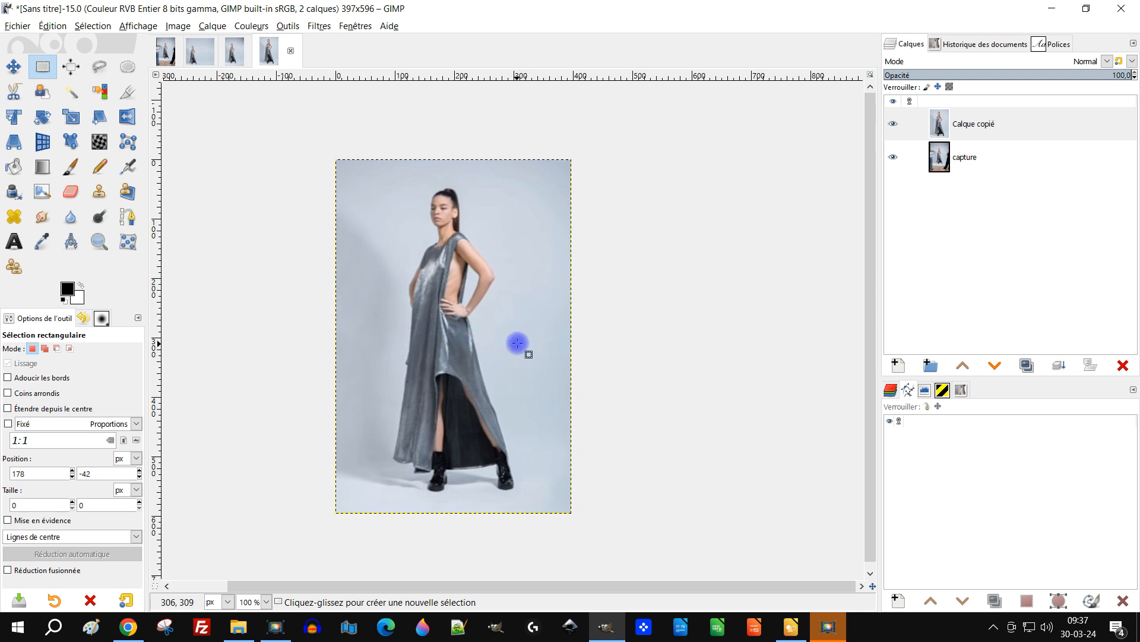
pyautogui.moveTo(517, 343); pyautogui.dragTo(510, 368)
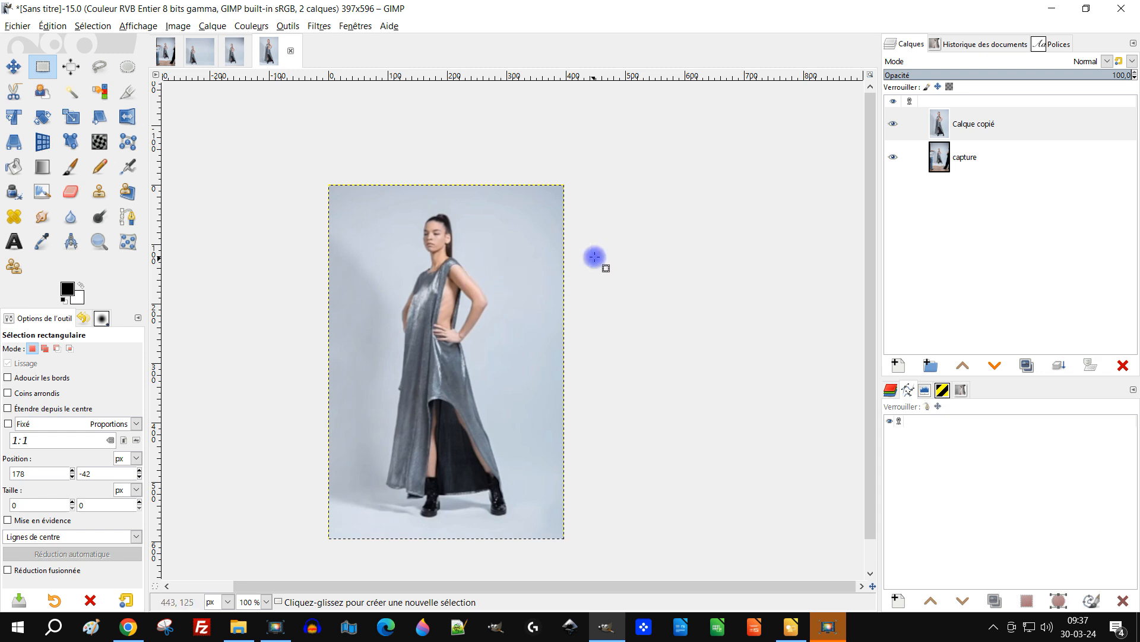
pyautogui.moveTo(507, 336); pyautogui.dragTo(520, 318)
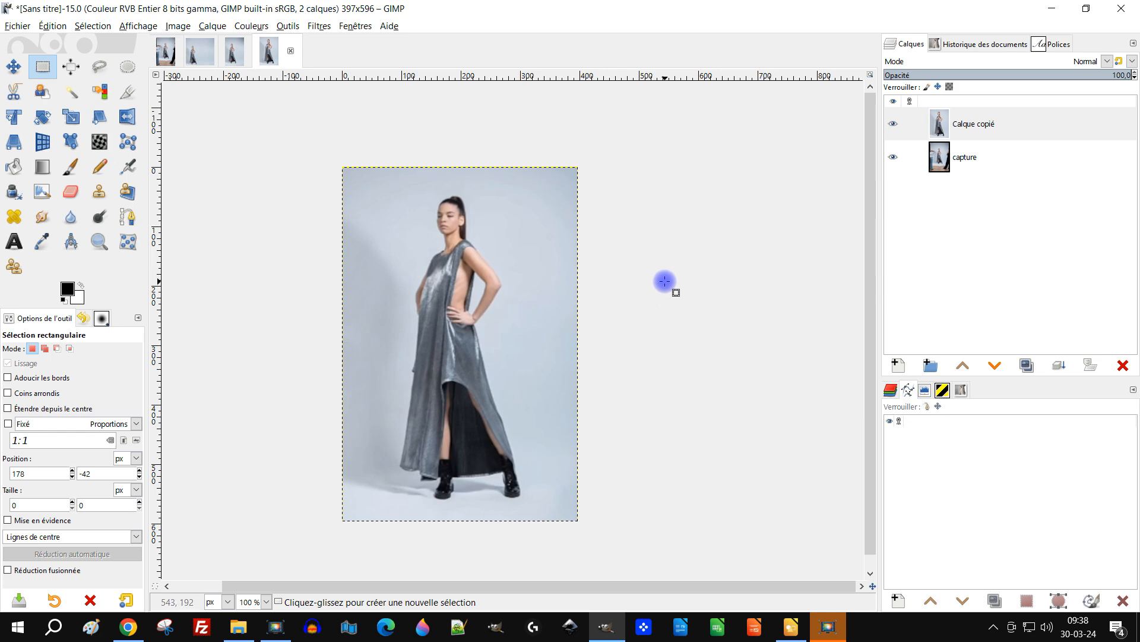
pyautogui.click(128, 627)
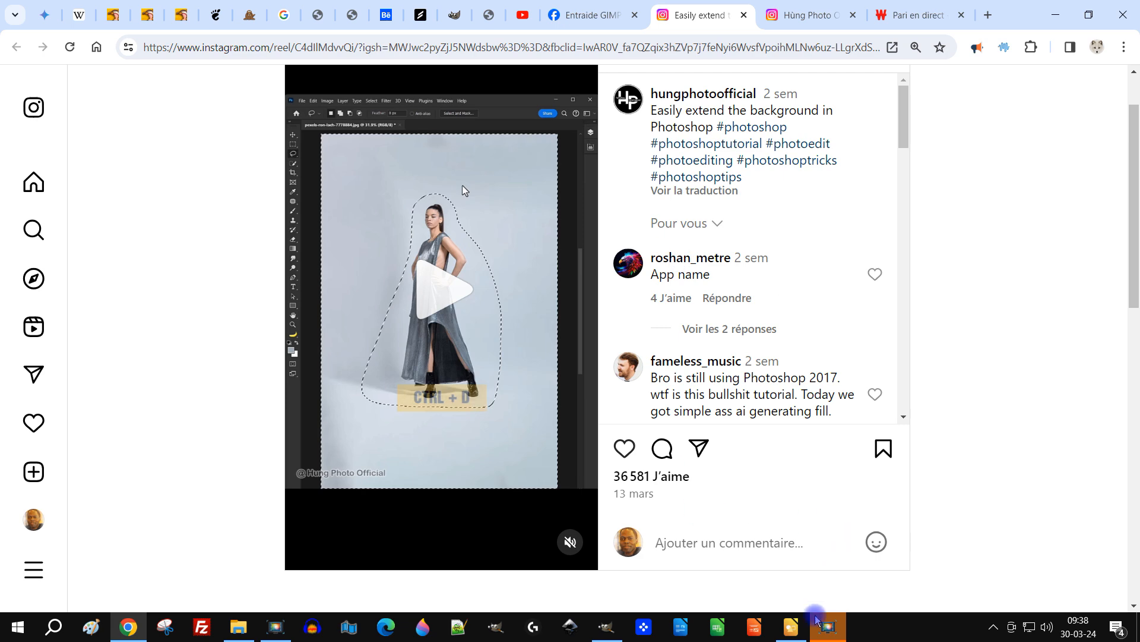
pyautogui.click(606, 627)
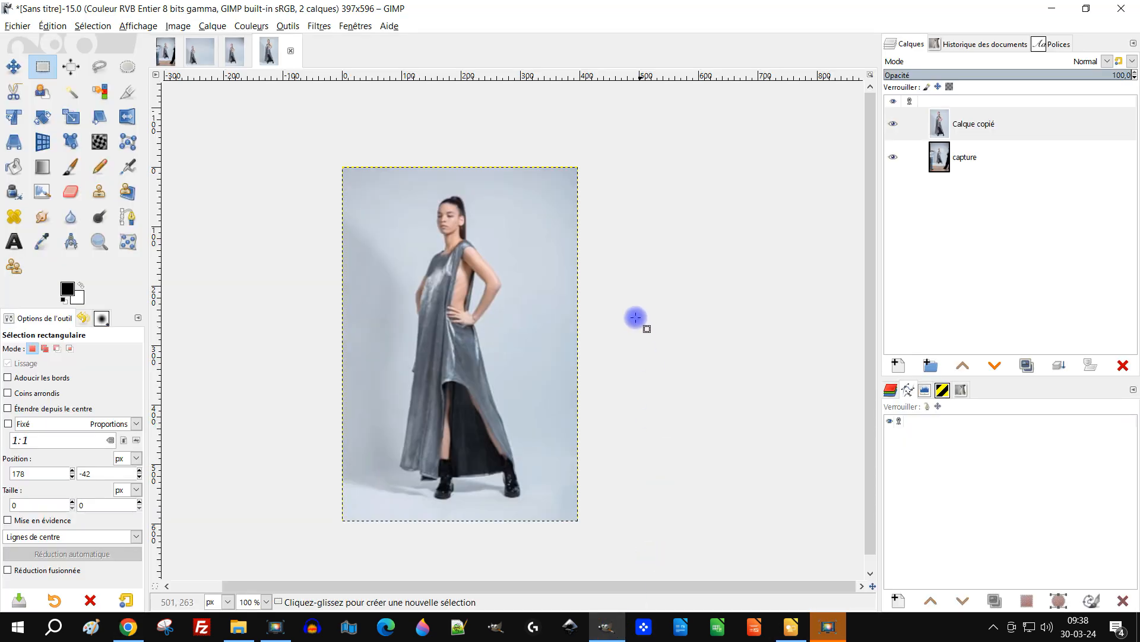